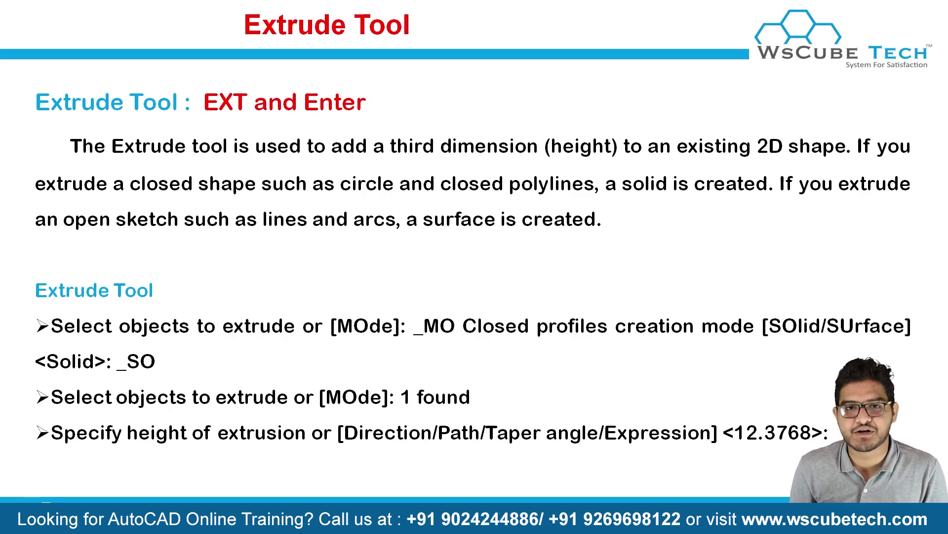
# Switch from the PowerPoint Extrude Tool slide to the AutoCAD 2019 drawing window.
pyautogui.hotkey('alt', 'Tab')
pyautogui.hotkey('alt', 'Tab')
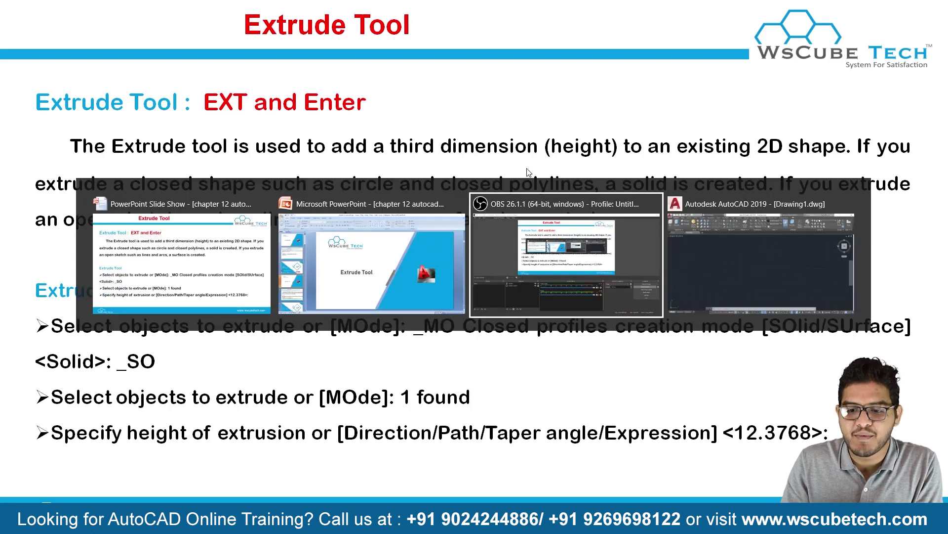
pyautogui.hotkey('alt', 'Tab')
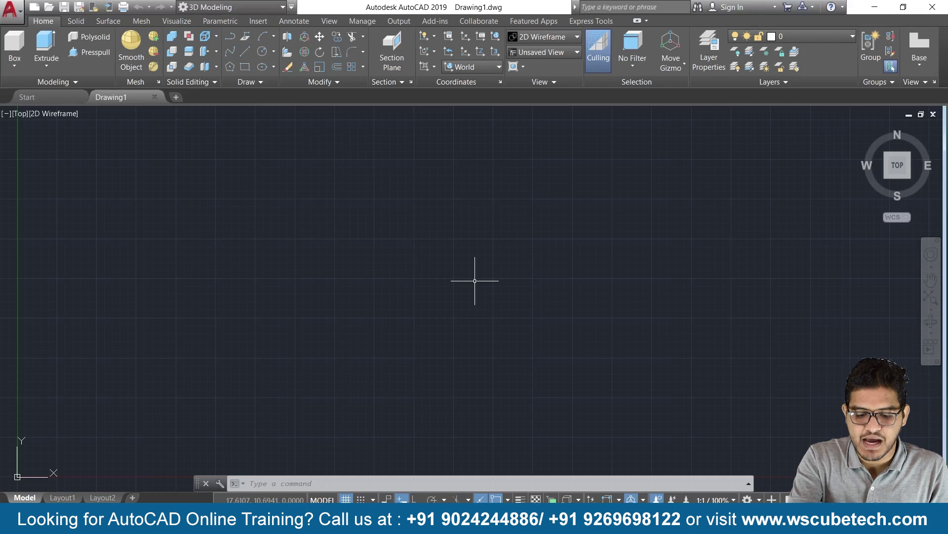
# Hide the grid and show the model in SW Isometric with the Realistic visual style.
pyautogui.press('F7')
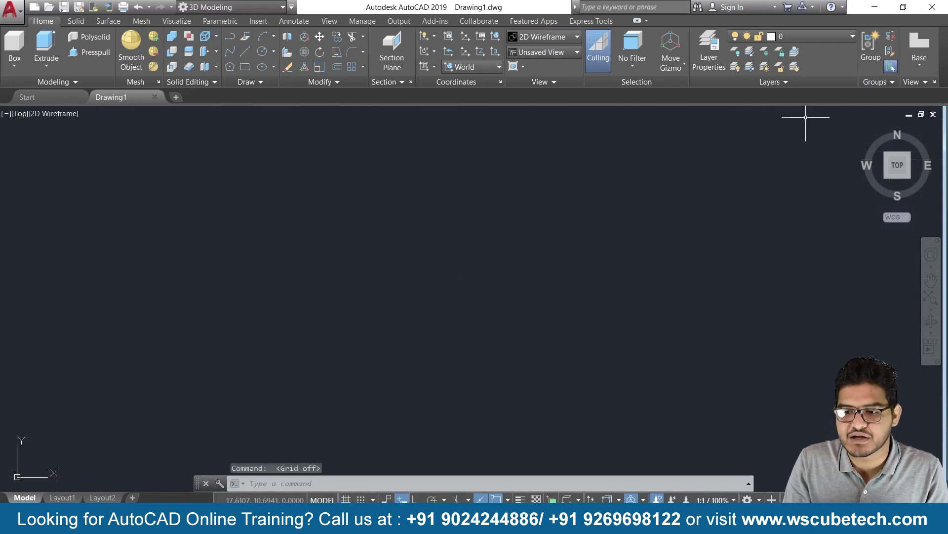
pyautogui.click(863, 128)
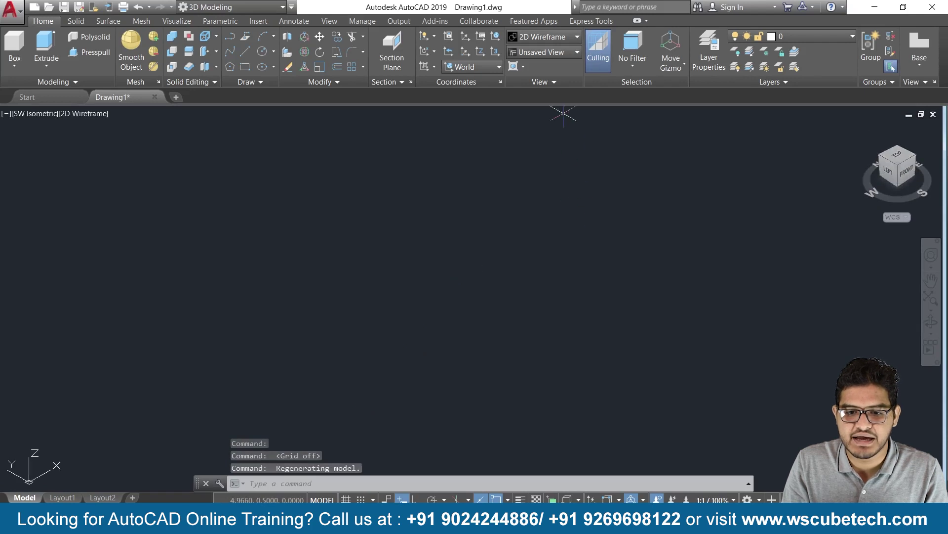
pyautogui.click(553, 37)
pyautogui.click(688, 62)
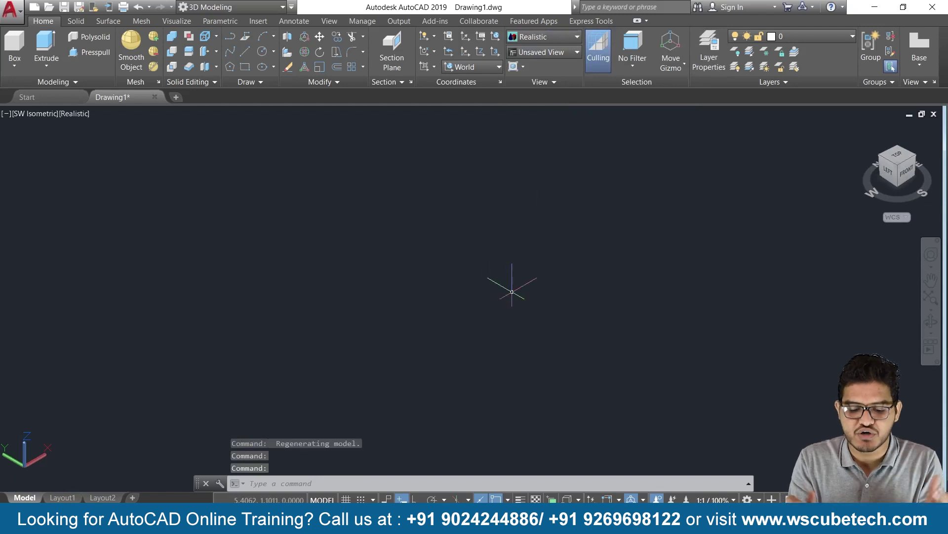
# Set drawing units to 0.0 length precision and change insertion scale units from Inches.
pyautogui.write('un')
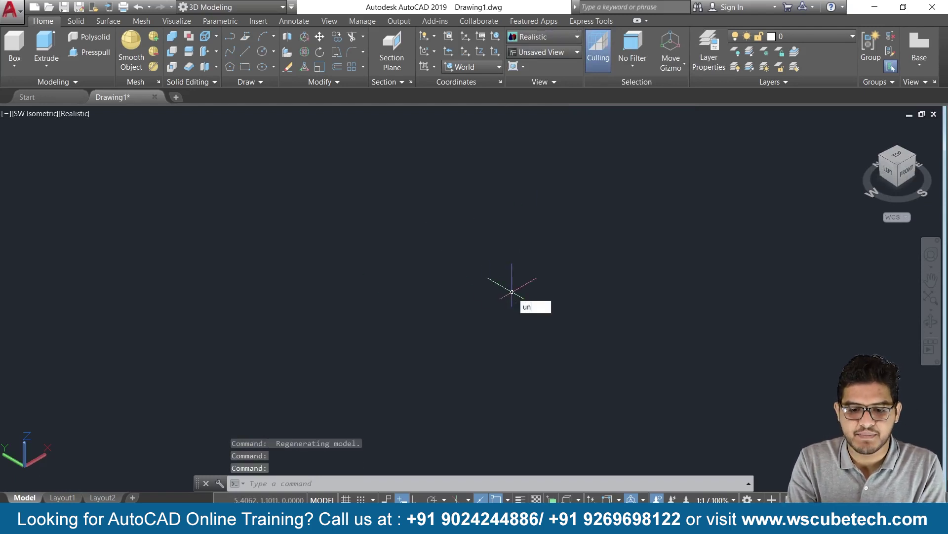
pyautogui.press('Return')
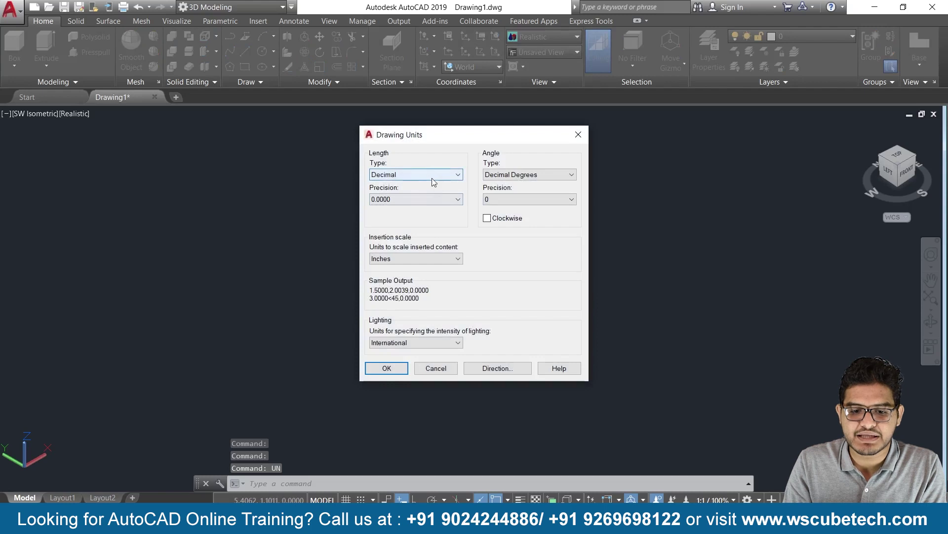
pyautogui.click(435, 199)
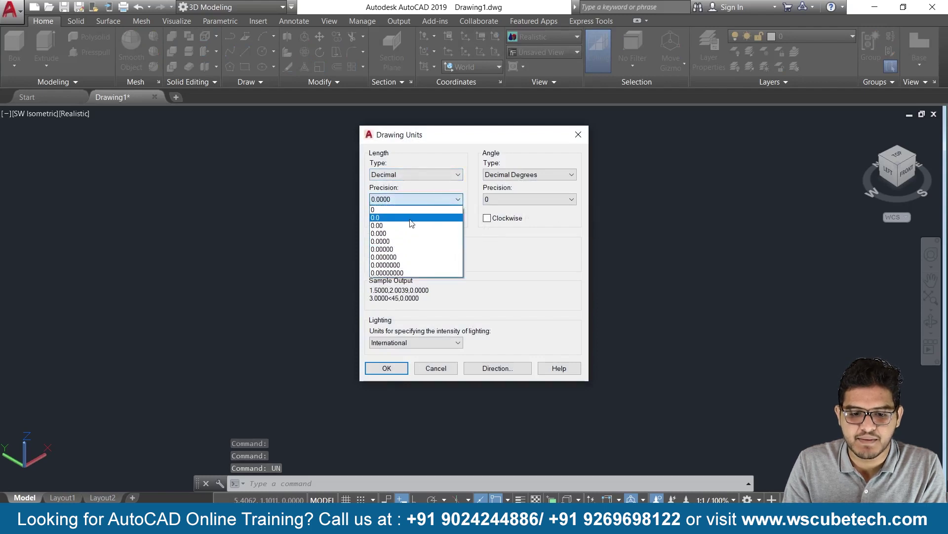
pyautogui.click(411, 218)
pyautogui.click(406, 258)
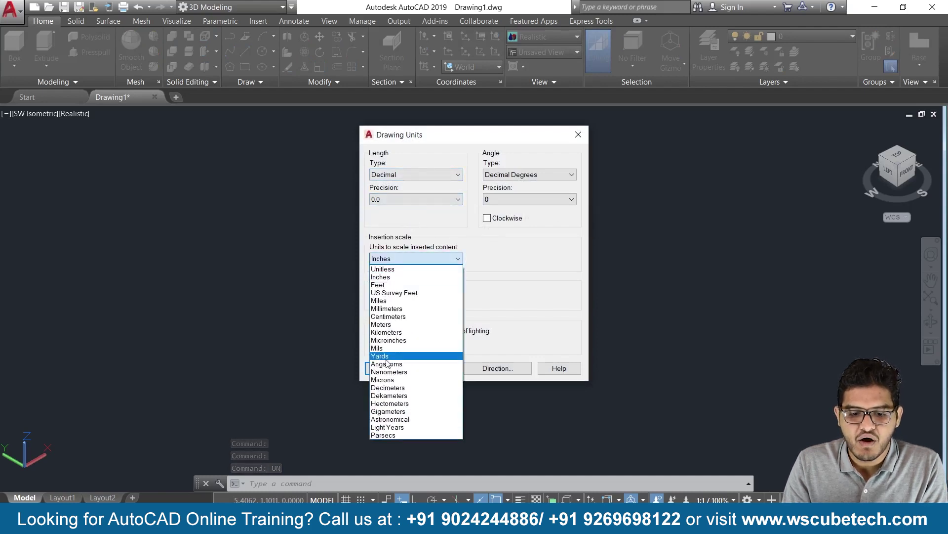
pyautogui.click(406, 321)
pyautogui.click(388, 368)
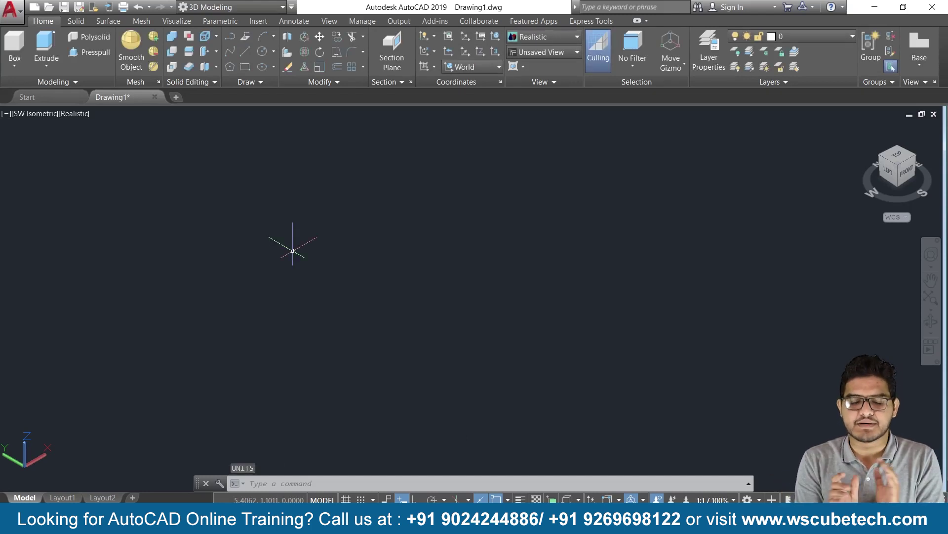
# Draw a circle on the left of the empty drawing area by centre and radius clicks.
pyautogui.click(12, 67)
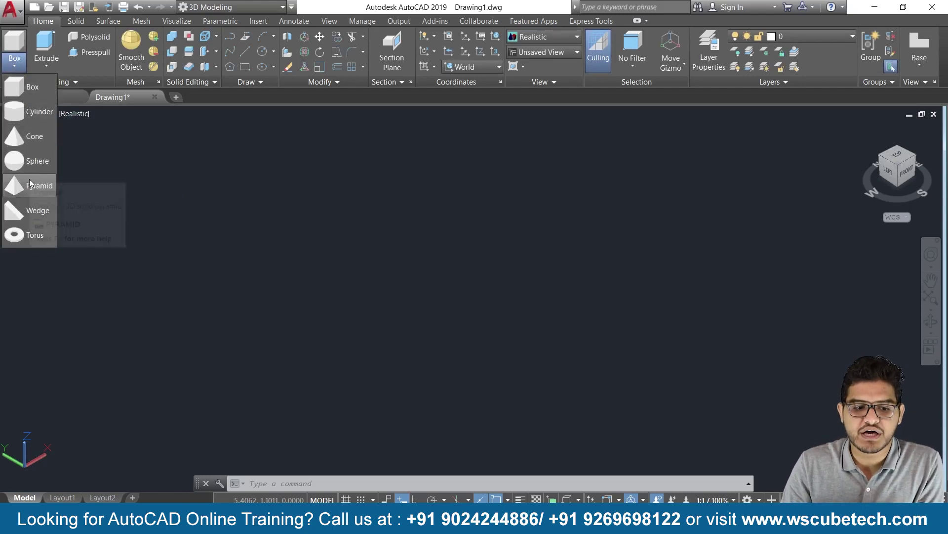
pyautogui.click(292, 246)
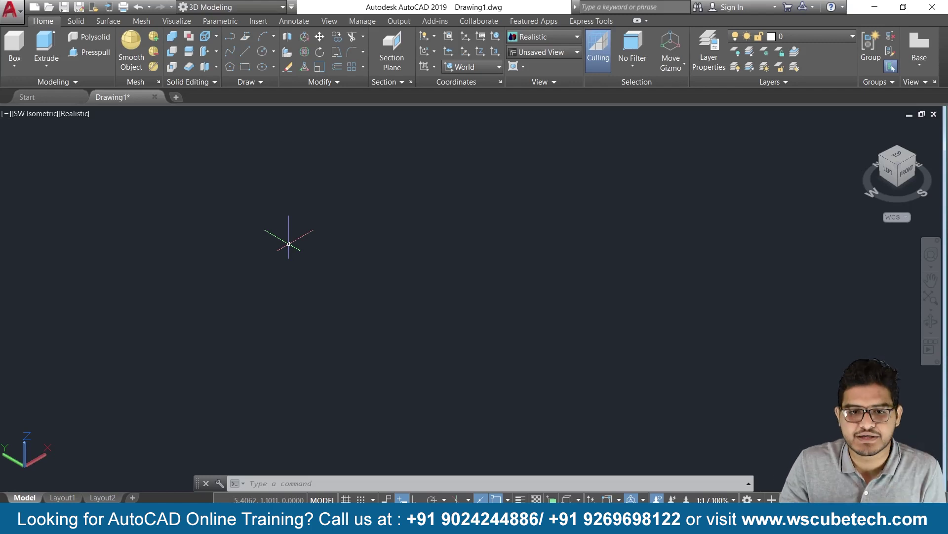
pyautogui.click(262, 55)
pyautogui.click(293, 299)
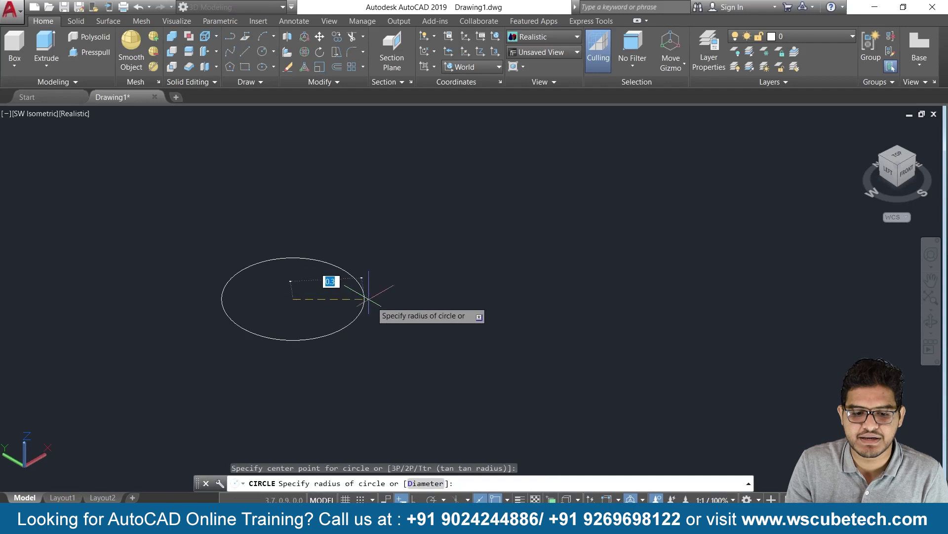
pyautogui.click(377, 298)
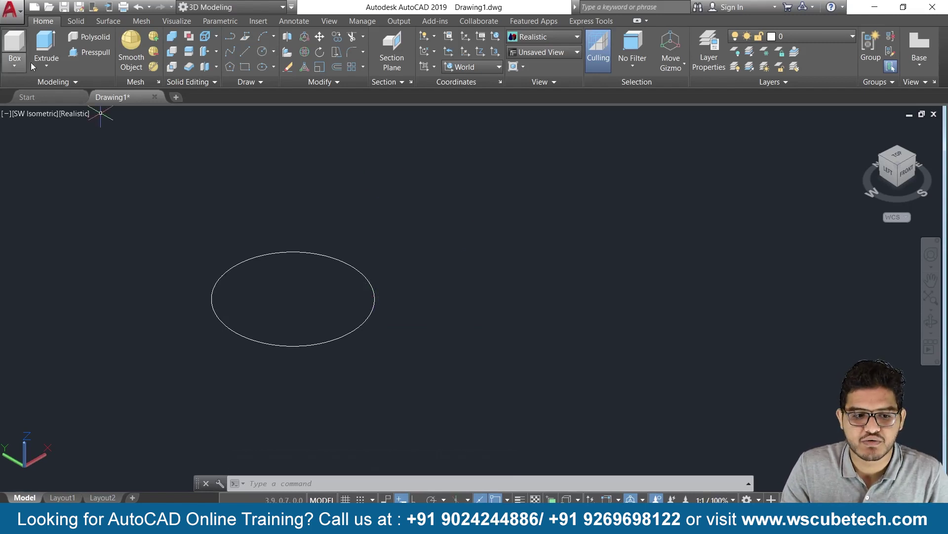
pyautogui.click(51, 61)
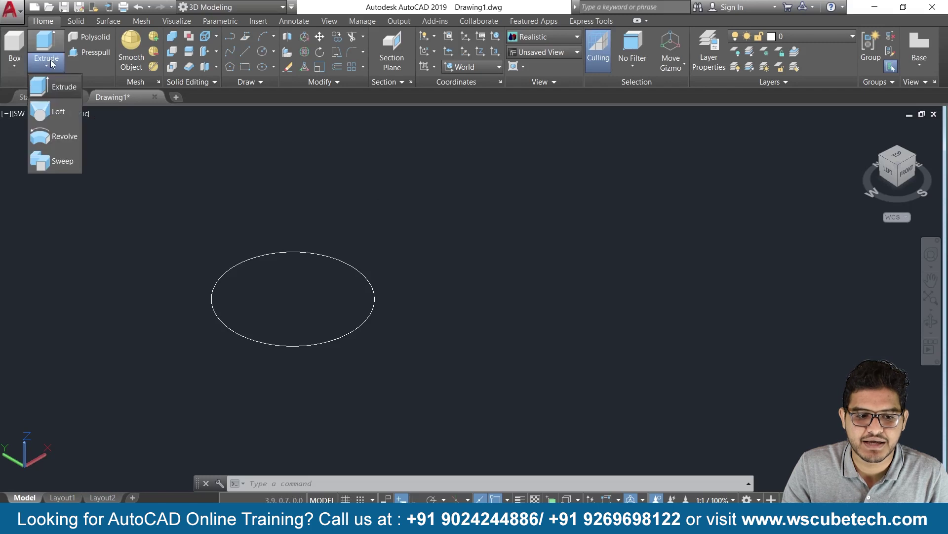
# Extrude the circle upward into a solid cylinder using the EX command.
pyautogui.click(54, 88)
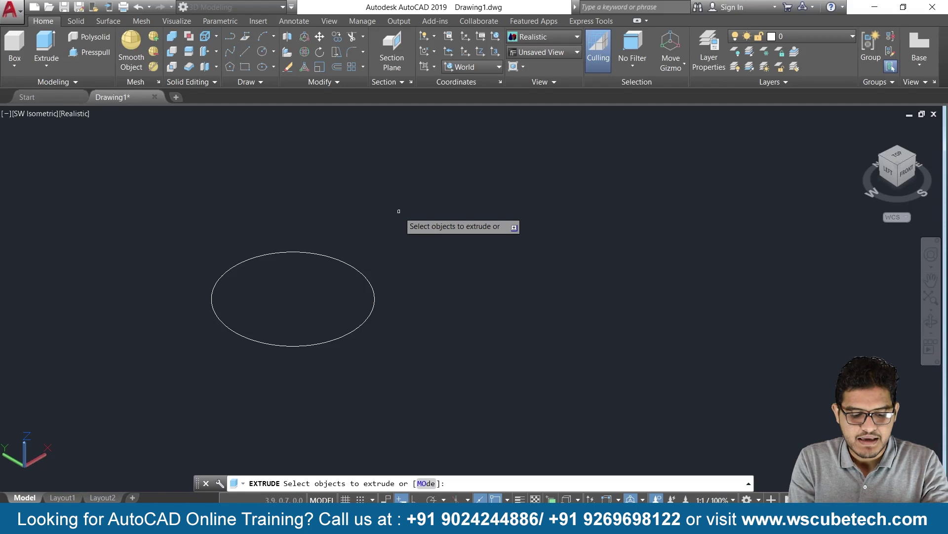
pyautogui.press('Escape')
pyautogui.write('ext')
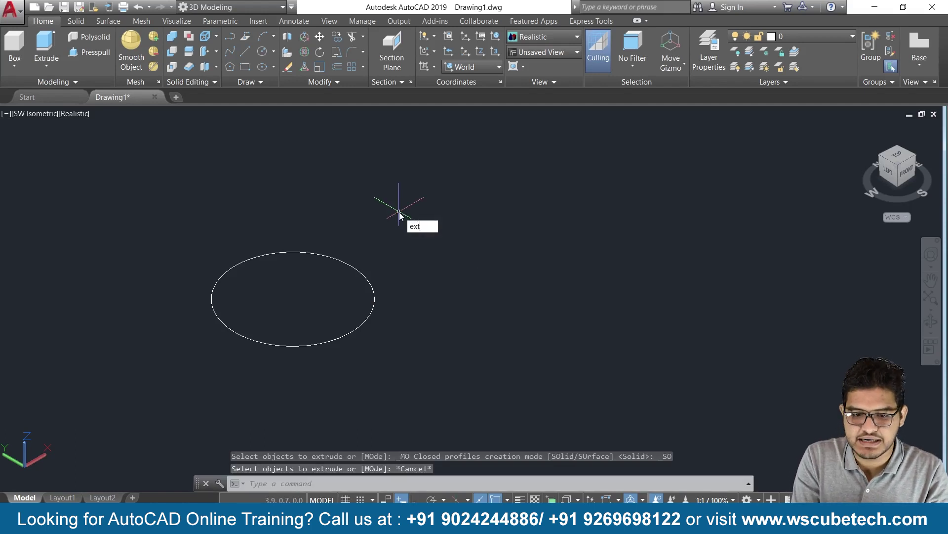
pyautogui.press('Return')
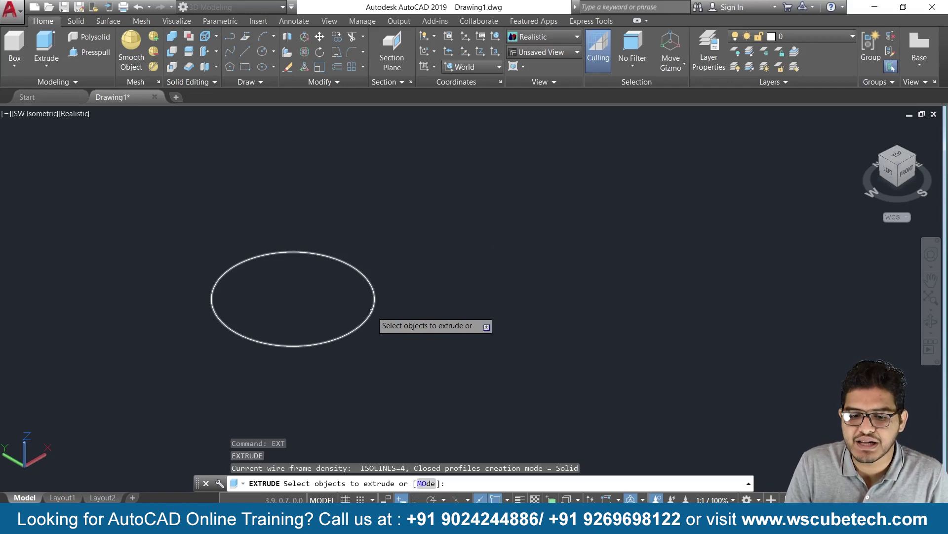
pyautogui.click(371, 311)
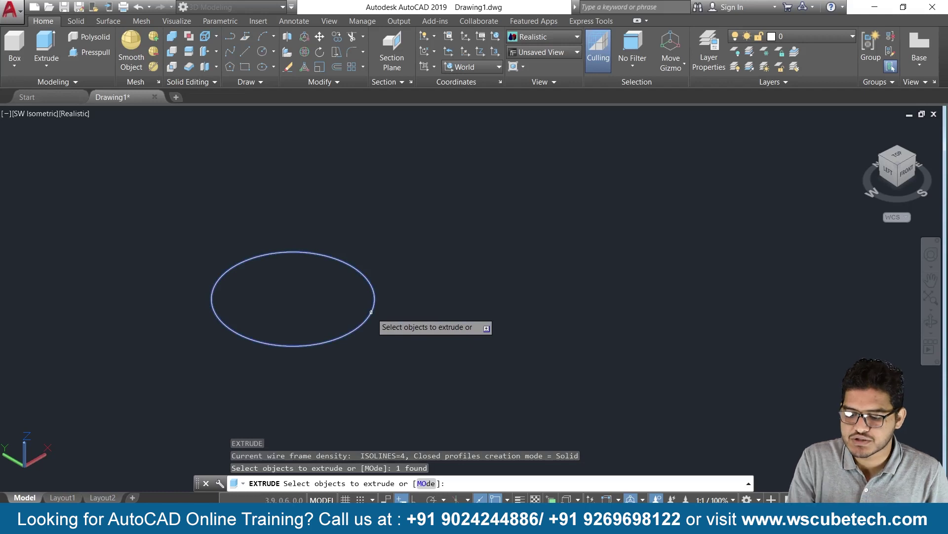
pyautogui.press('Return')
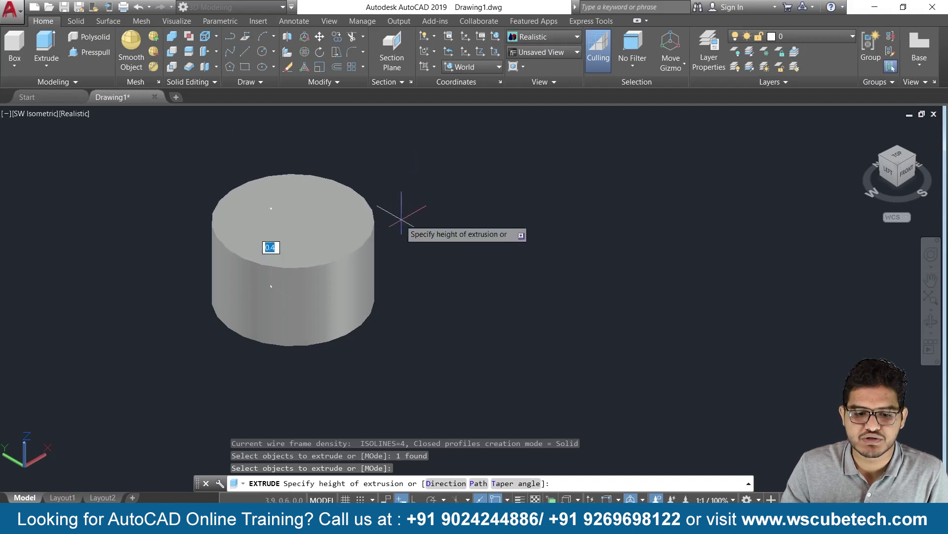
pyautogui.click(271, 220)
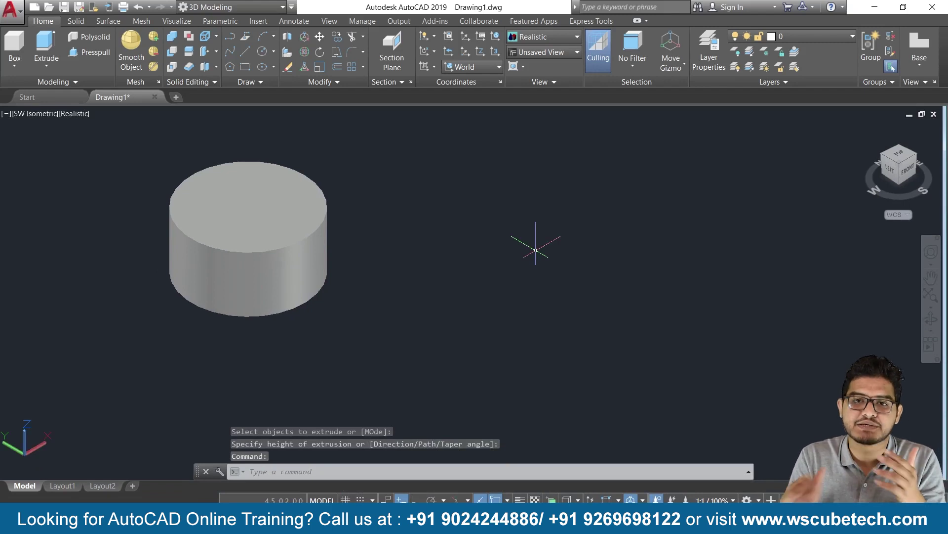
# Draw a second circle to the right of the cylinder.
pyautogui.click(262, 51)
pyautogui.click(492, 271)
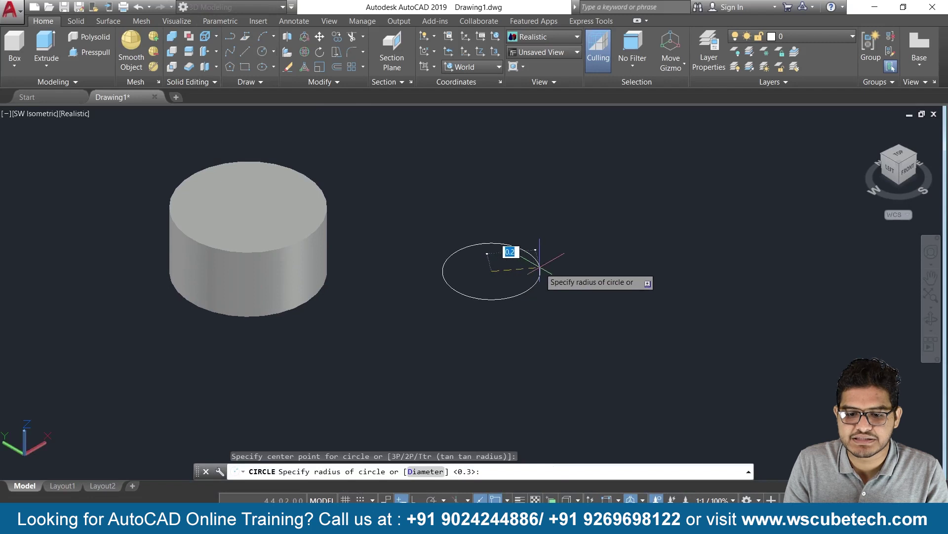
pyautogui.click(561, 270)
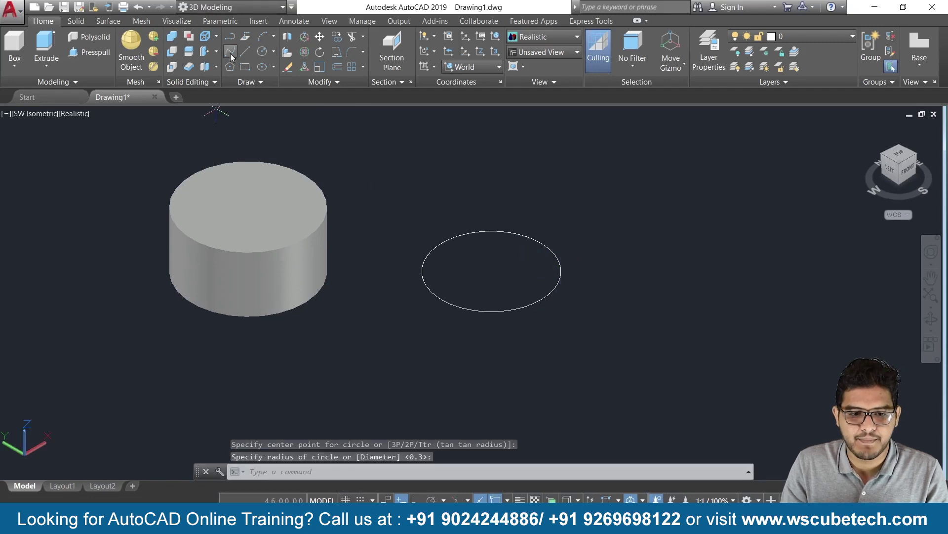
# Draw a three-segment tapered tab of lines from the circle toward the upper right.
pyautogui.write('1')
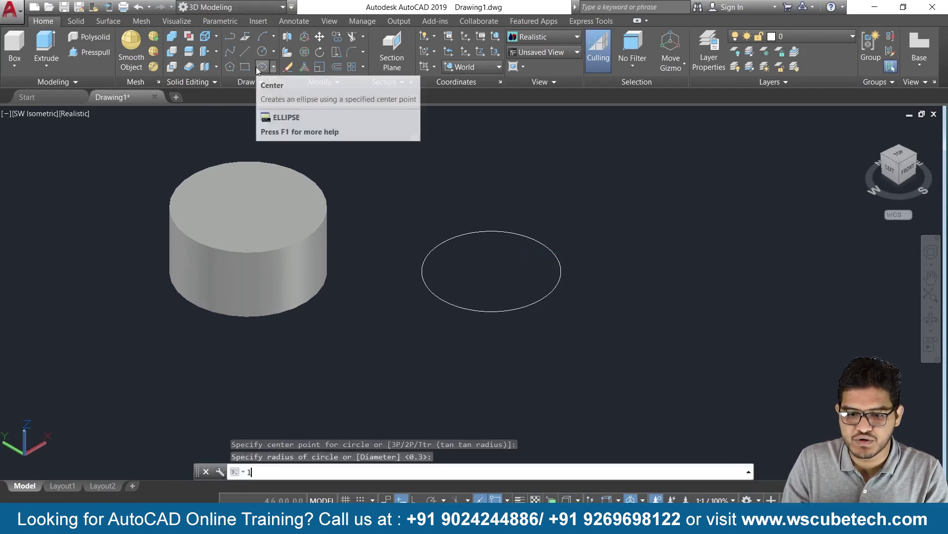
pyautogui.press('Return')
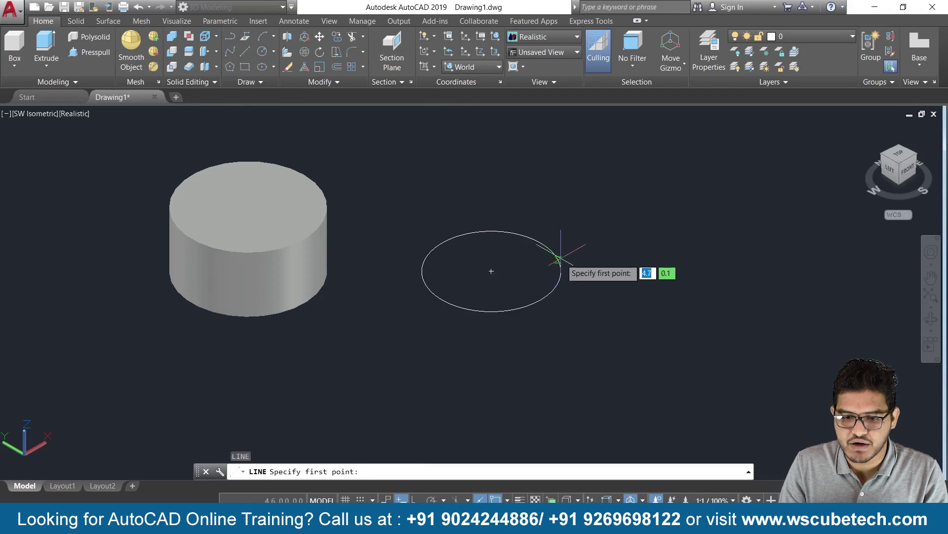
pyautogui.click(557, 257)
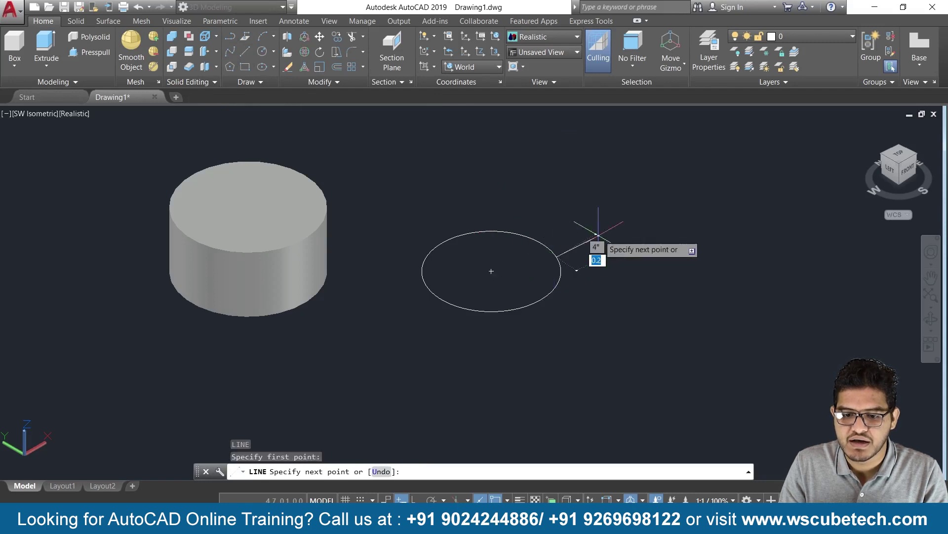
pyautogui.click(639, 221)
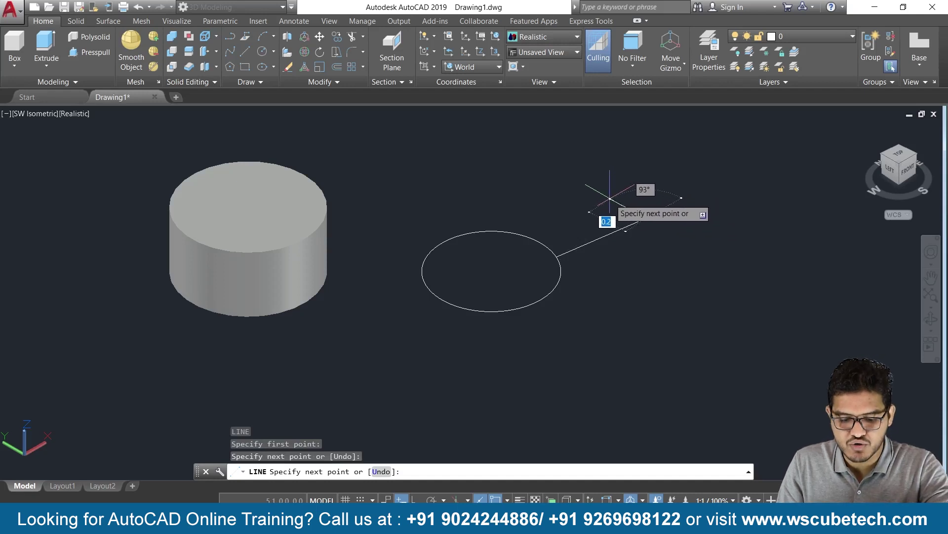
pyautogui.press('F8')
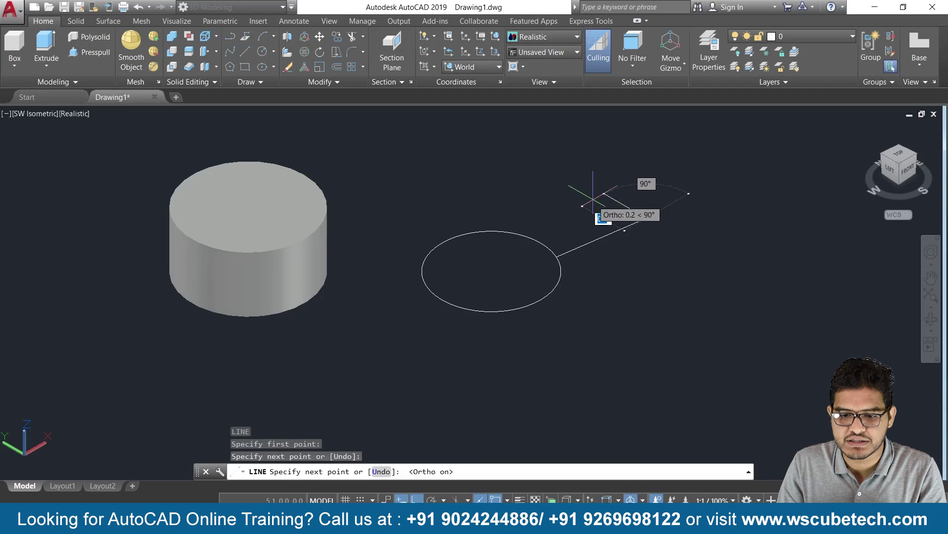
pyautogui.click(608, 196)
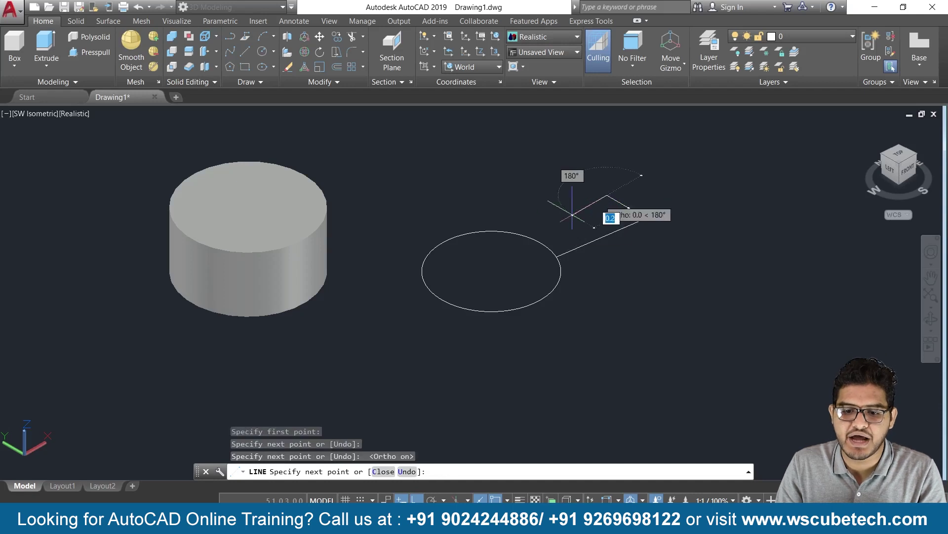
pyautogui.click(537, 240)
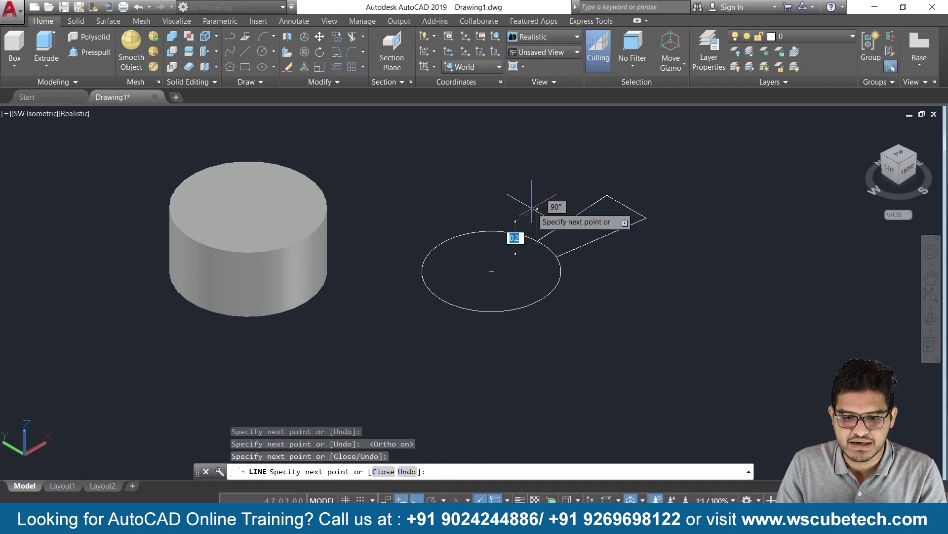
pyautogui.press('Return')
pyautogui.moveTo(614, 337)
pyautogui.keyDown('shift'); pyautogui.mouseDown(button='middle')
pyautogui.moveTo(538, 313)
pyautogui.moveTo(514, 250)
pyautogui.moveTo(429, 262)
pyautogui.moveTo(530, 362)
pyautogui.moveTo(601, 318)
pyautogui.mouseUp(button='middle'); pyautogui.keyUp('shift')
pyautogui.press('Return')
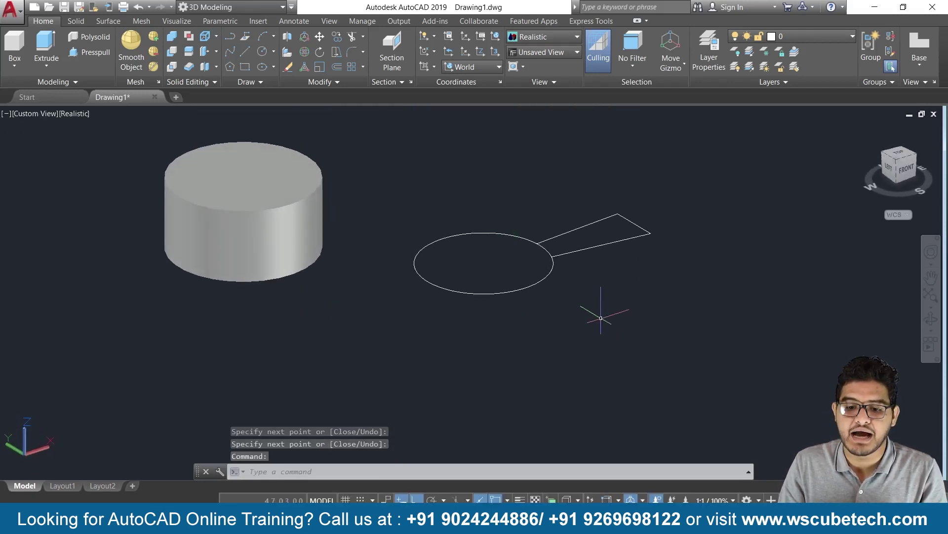
pyautogui.moveTo(526, 330)
pyautogui.keyDown('shift'); pyautogui.mouseDown(button='middle')
pyautogui.moveTo(544, 343)
pyautogui.moveTo(519, 349)
pyautogui.mouseUp(button='middle'); pyautogui.keyUp('shift')
pyautogui.moveTo(568, 324)
pyautogui.keyDown('shift'); pyautogui.mouseDown(button='middle')
pyautogui.moveTo(576, 337)
pyautogui.moveTo(583, 319)
pyautogui.moveTo(598, 341)
pyautogui.mouseUp(button='middle'); pyautogui.keyUp('shift')
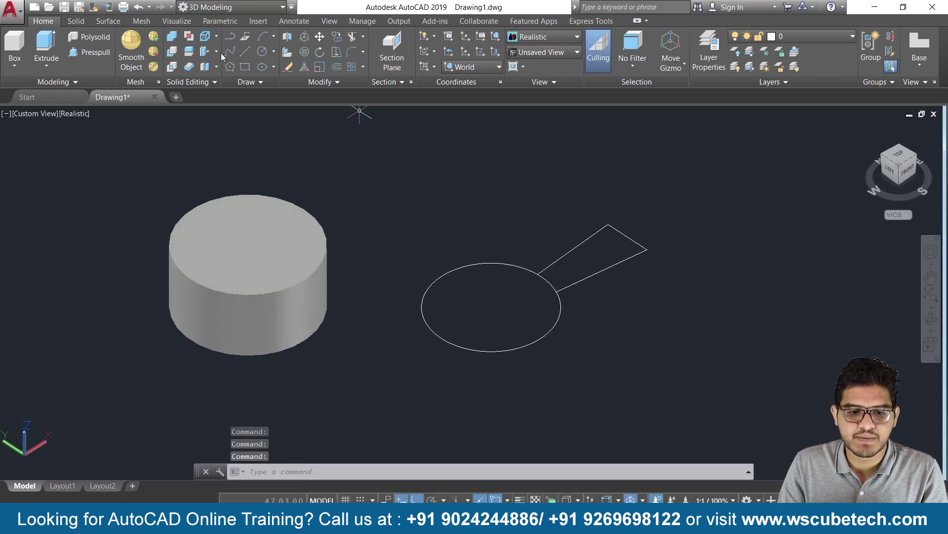
# Trim away the circle's arc lying inside the tab.
pyautogui.write('tr')
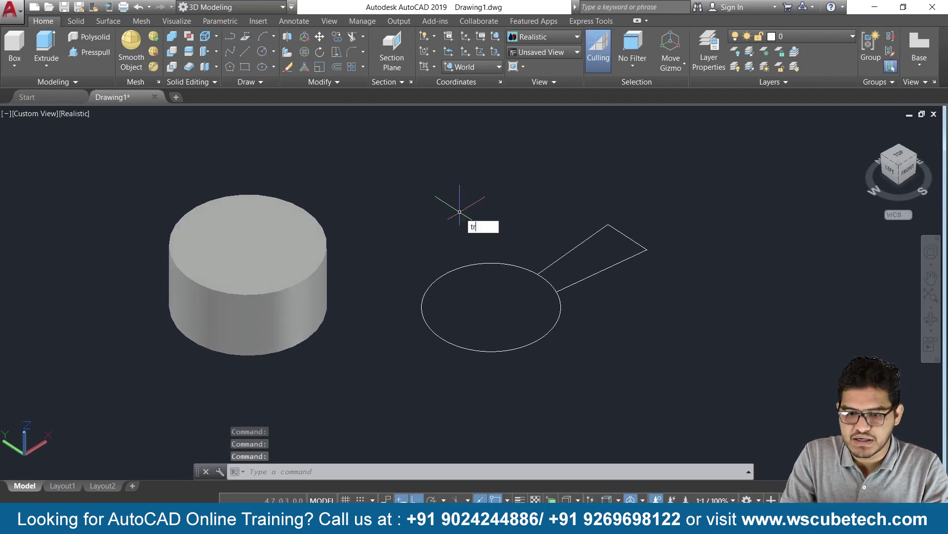
pyautogui.press('Return')
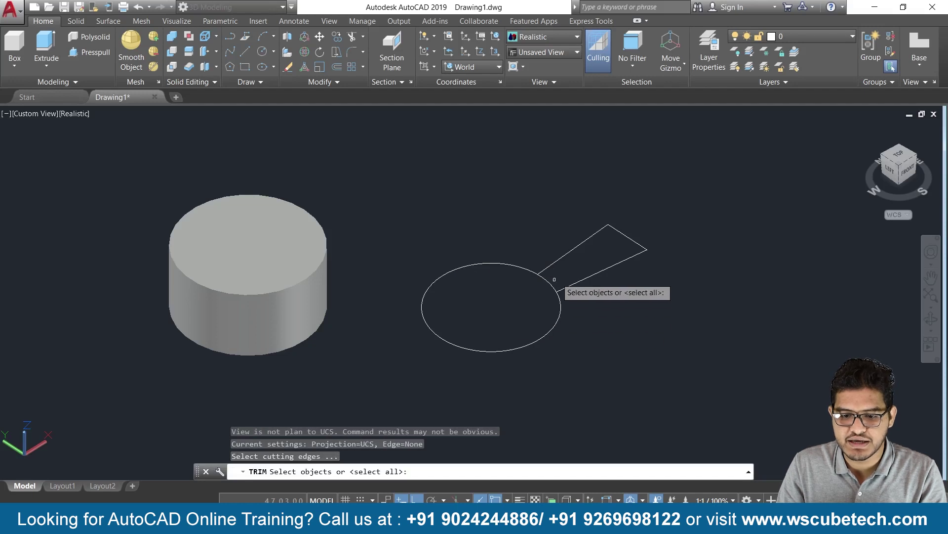
pyautogui.press('Return')
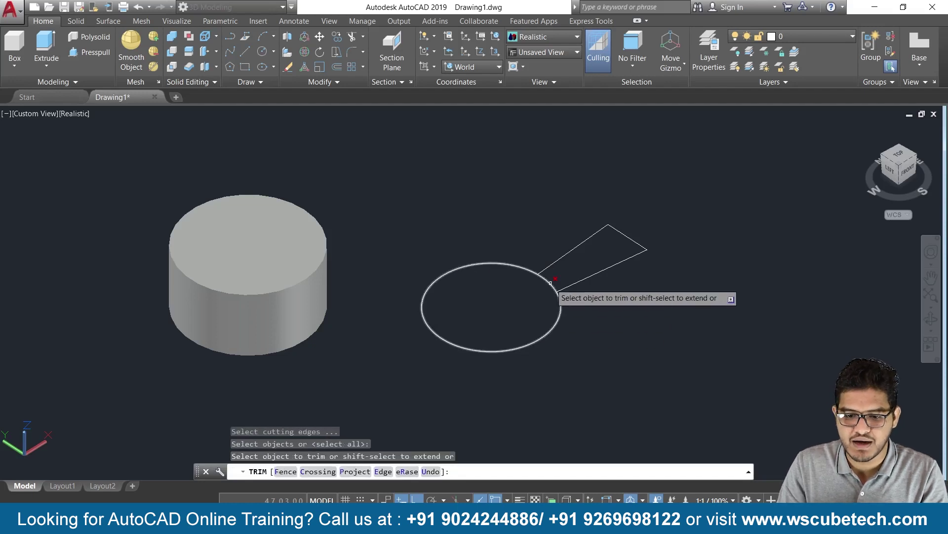
pyautogui.click(551, 283)
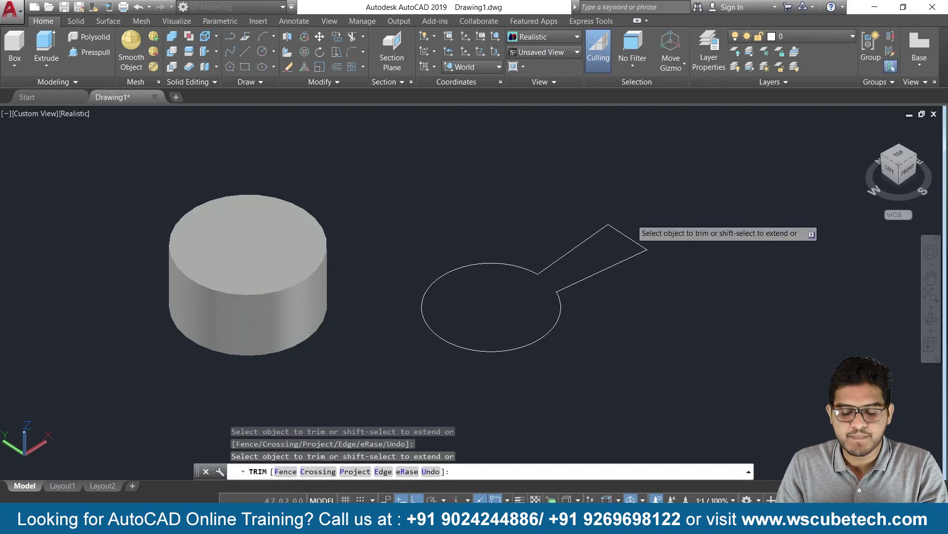
pyautogui.press('Escape')
# Window-select the circle and tab pieces and join them into one polyline.
pyautogui.hotkey('ctrl', 'a')
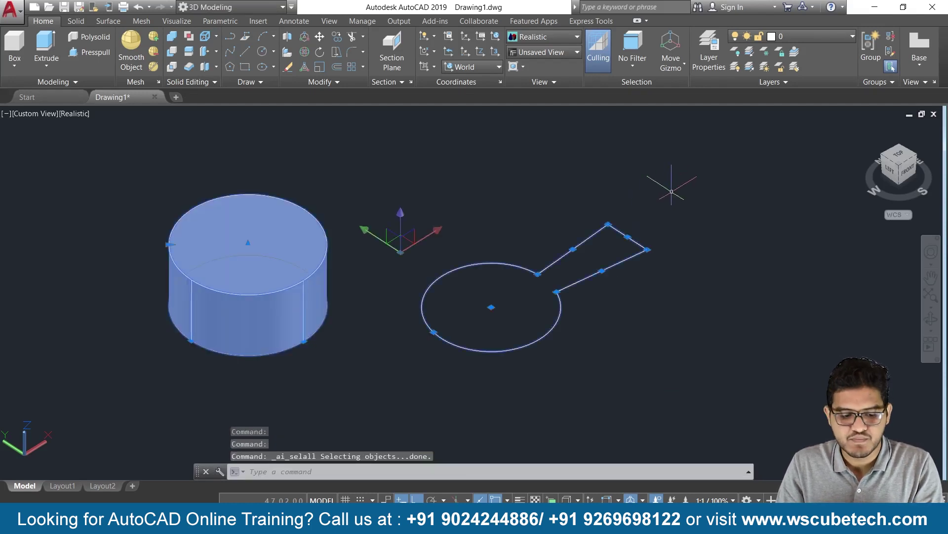
pyautogui.press('Escape')
pyautogui.click(679, 181)
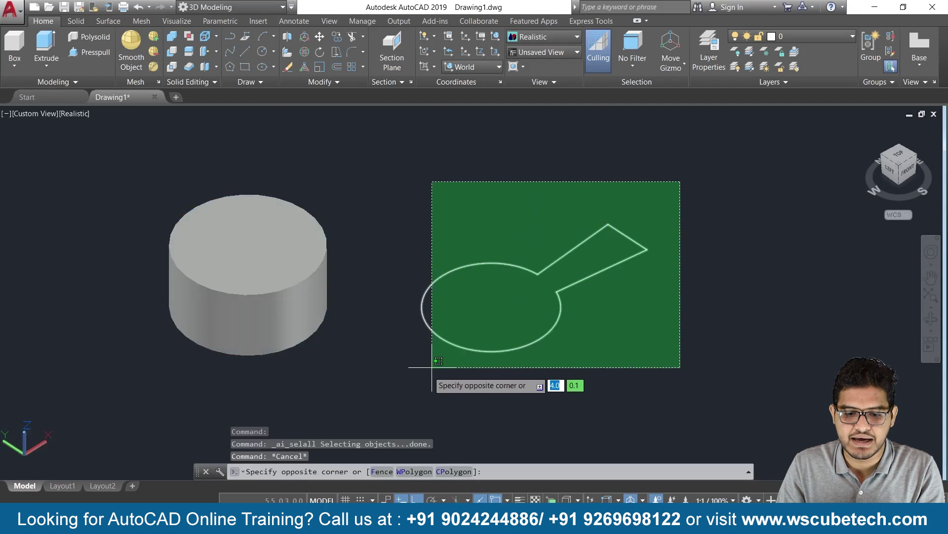
pyautogui.click(427, 370)
pyautogui.write('J')
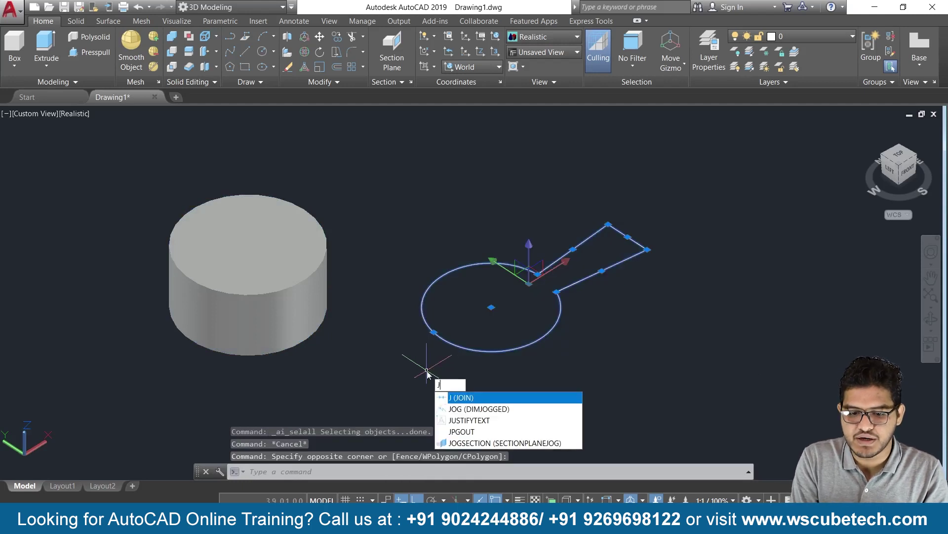
pyautogui.press('Return')
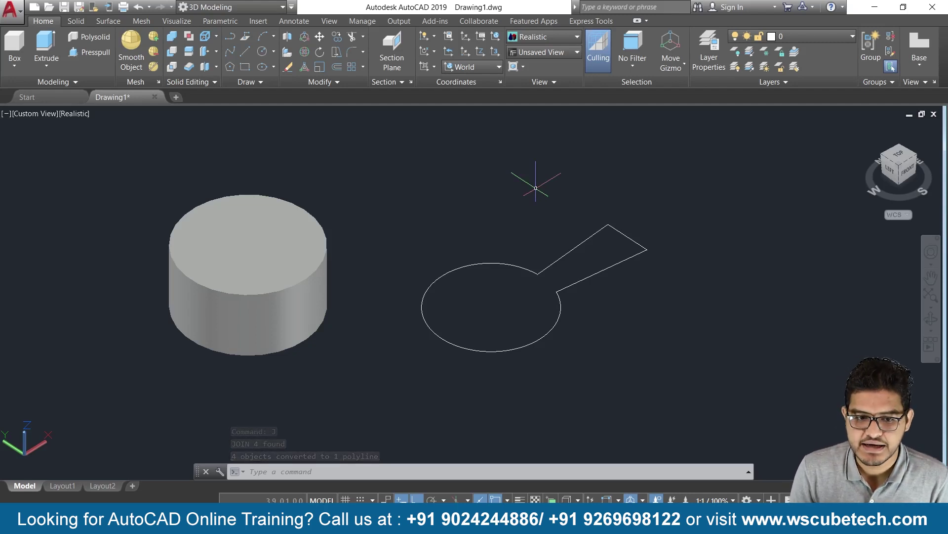
# Extrude the joined circle-and-tab outline into a solid.
pyautogui.click(45, 47)
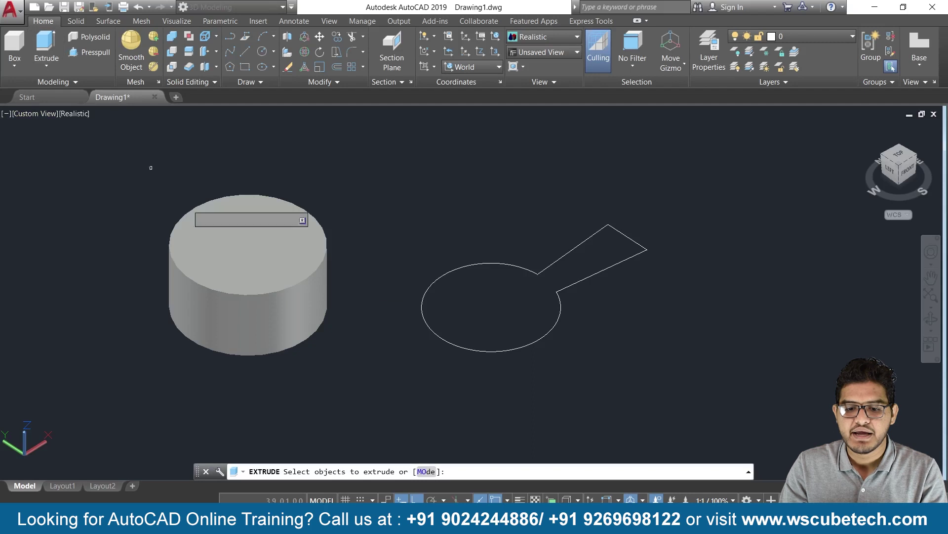
pyautogui.click(430, 286)
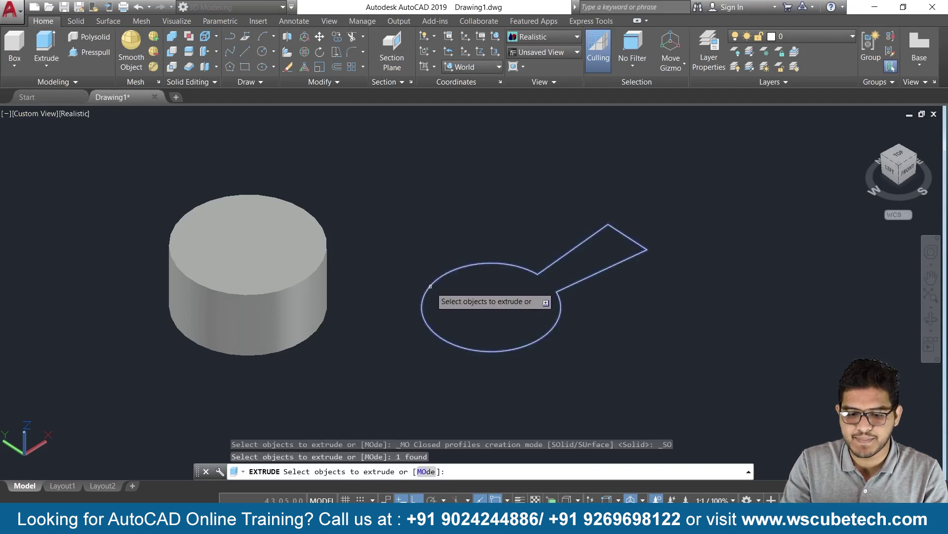
pyautogui.press('Return')
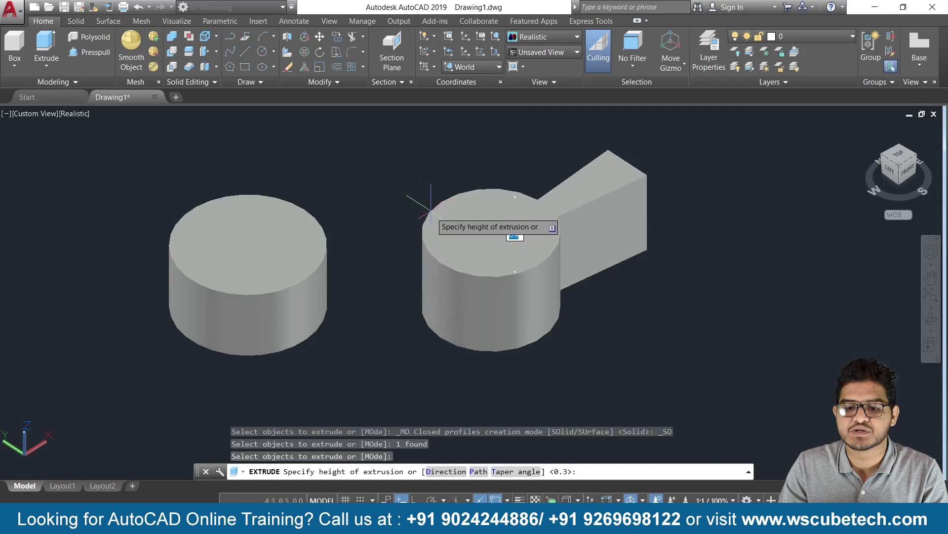
pyautogui.click(436, 206)
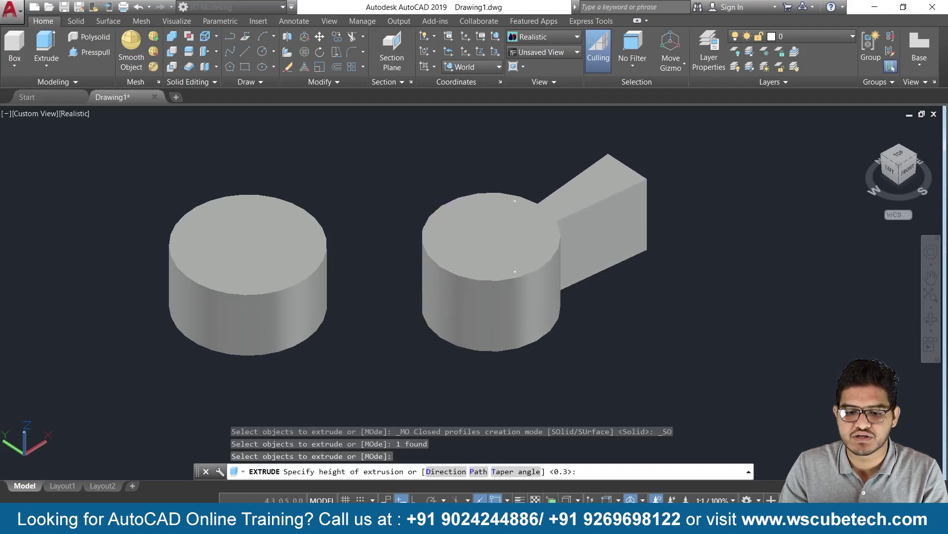
pyautogui.scroll(-4, 643, 311)
pyautogui.scroll(3, 646, 314)
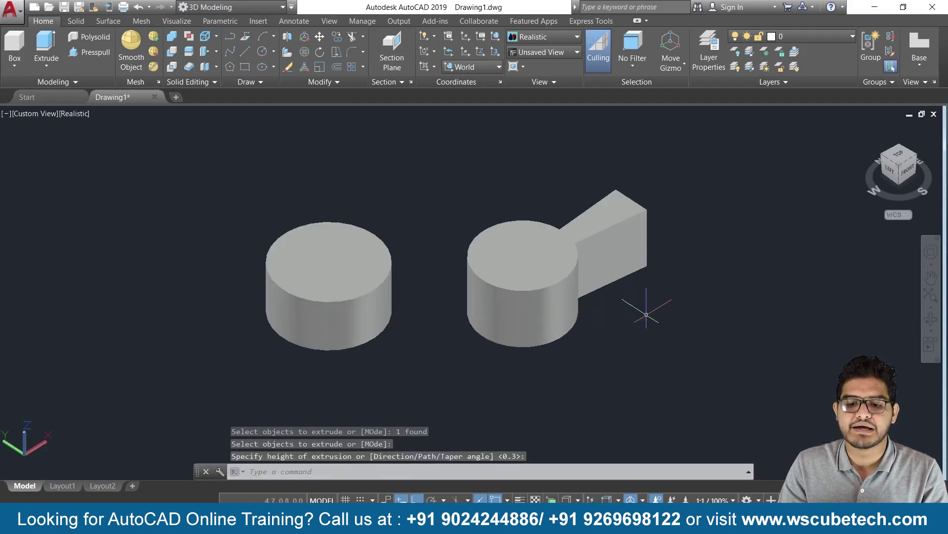
pyautogui.moveTo(661, 329)
pyautogui.mouseDown(button='middle')
pyautogui.moveTo(625, 322)
pyautogui.moveTo(493, 339)
pyautogui.moveTo(483, 316)
pyautogui.mouseUp(button='middle')
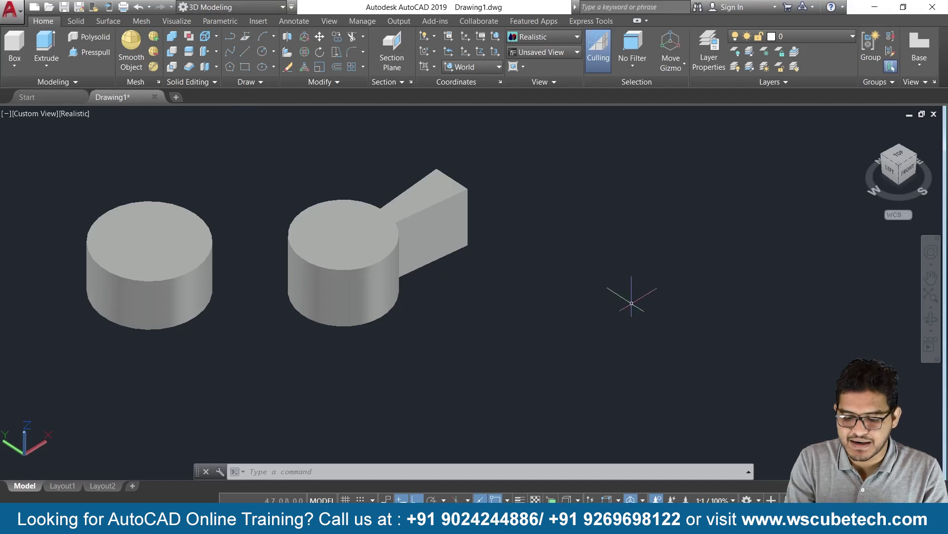
# Start a new outline in the free space, drawing its first straight edge.
pyautogui.press('l')
pyautogui.press('Return')
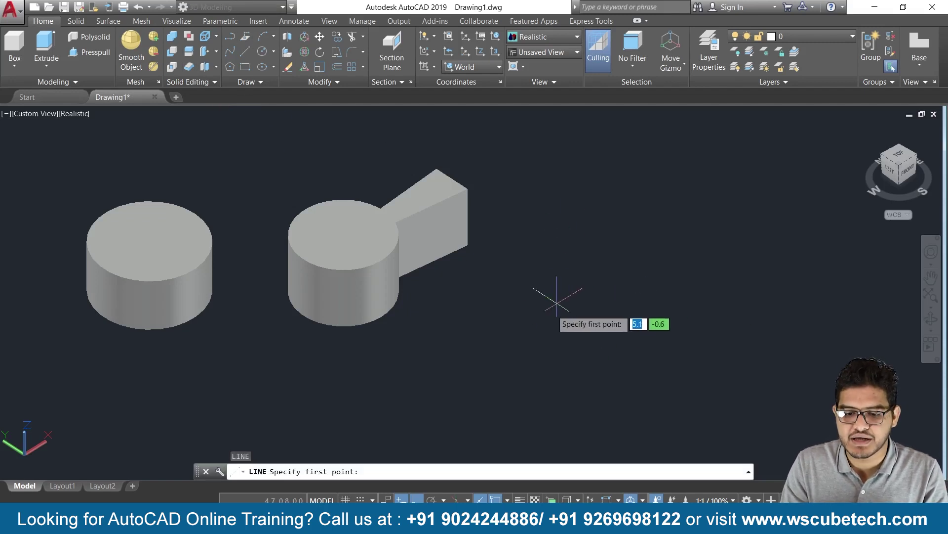
pyautogui.click(535, 319)
pyautogui.click(687, 226)
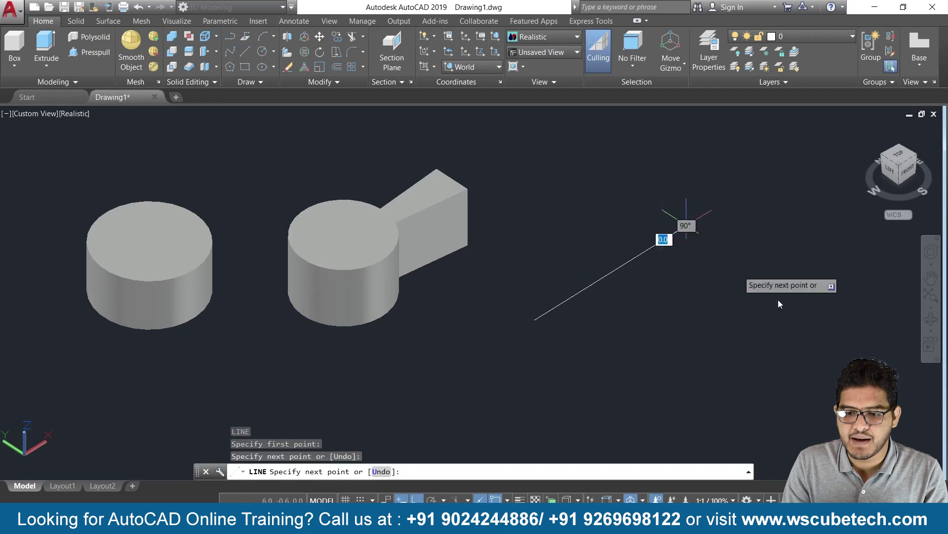
# Finish the four-sided line outline, closing it back at its start point.
pyautogui.click(775, 299)
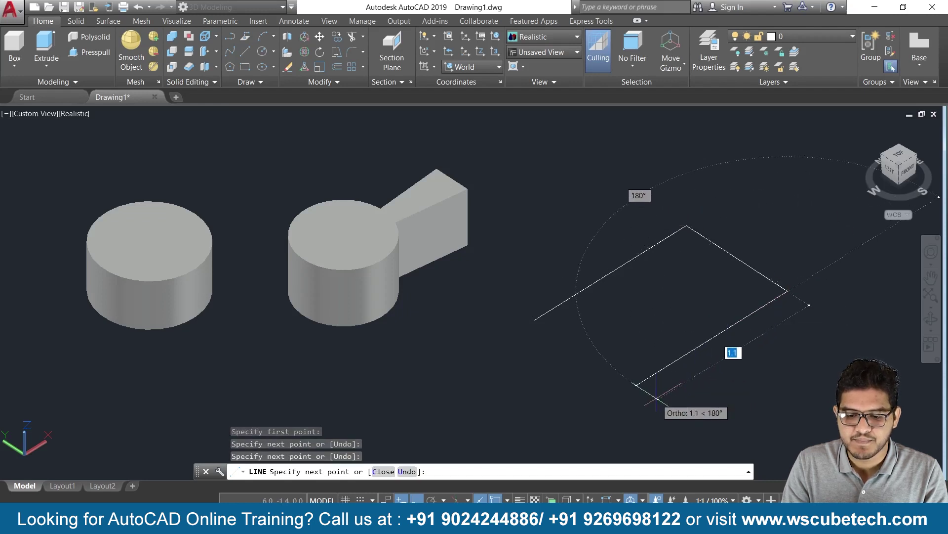
pyautogui.click(637, 384)
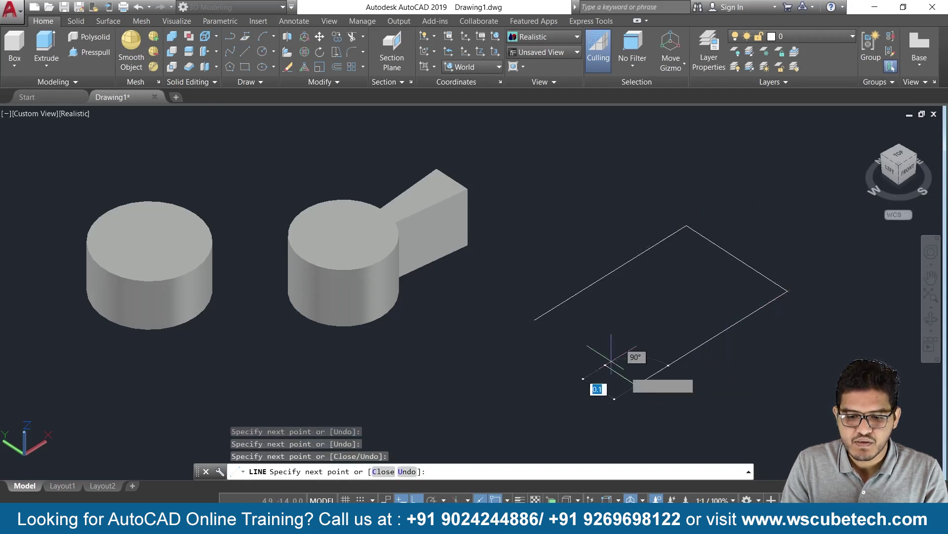
pyautogui.click(535, 320)
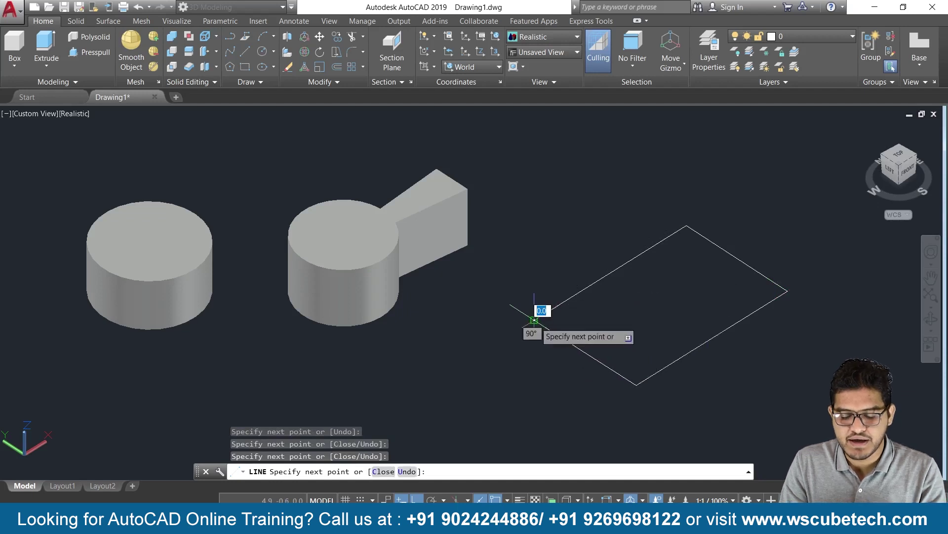
pyautogui.press('Return')
pyautogui.scroll(-4, 589, 405)
pyautogui.scroll(4, 741, 375)
pyautogui.moveTo(741, 375)
pyautogui.mouseDown(button='middle')
pyautogui.moveTo(489, 373)
pyautogui.moveTo(484, 333)
pyautogui.mouseUp(button='middle')
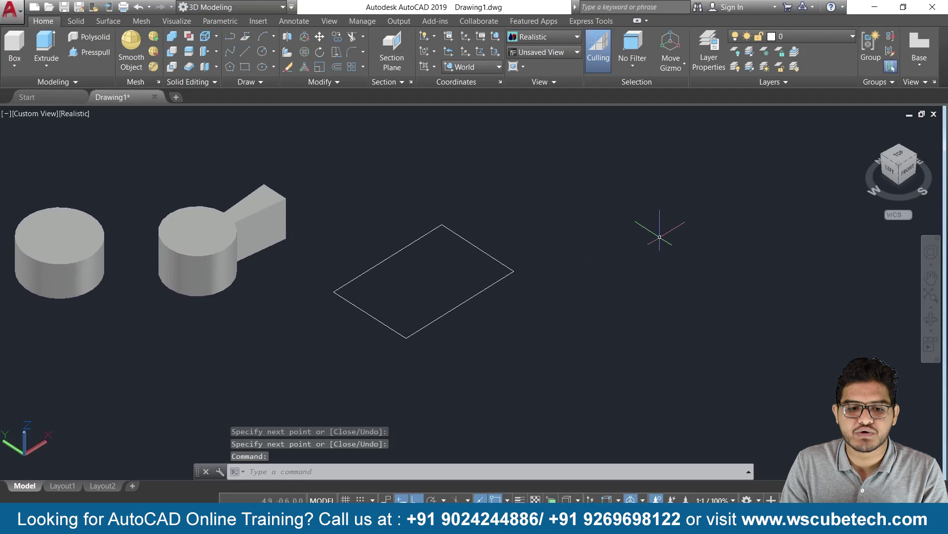
# Draw a rectangle below and right of the line outline.
pyautogui.write('rec')
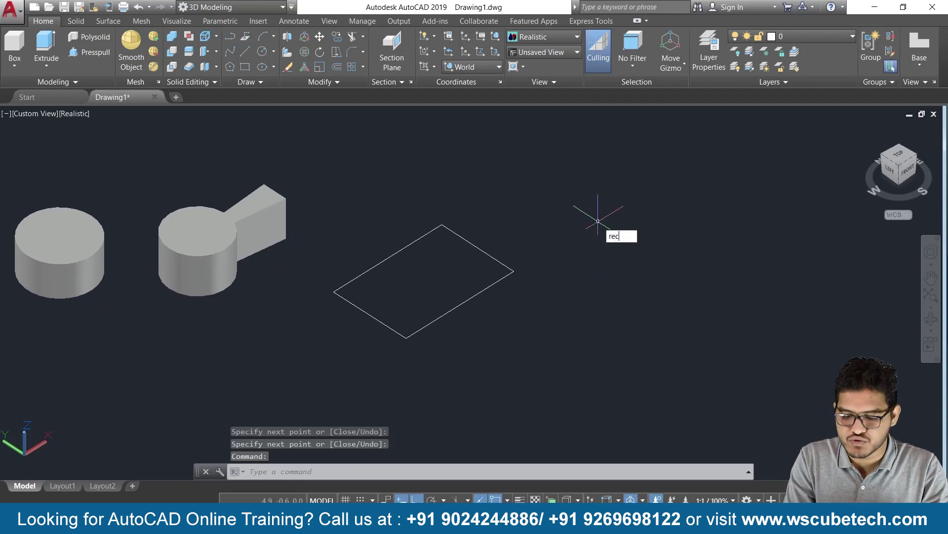
pyautogui.press('Return')
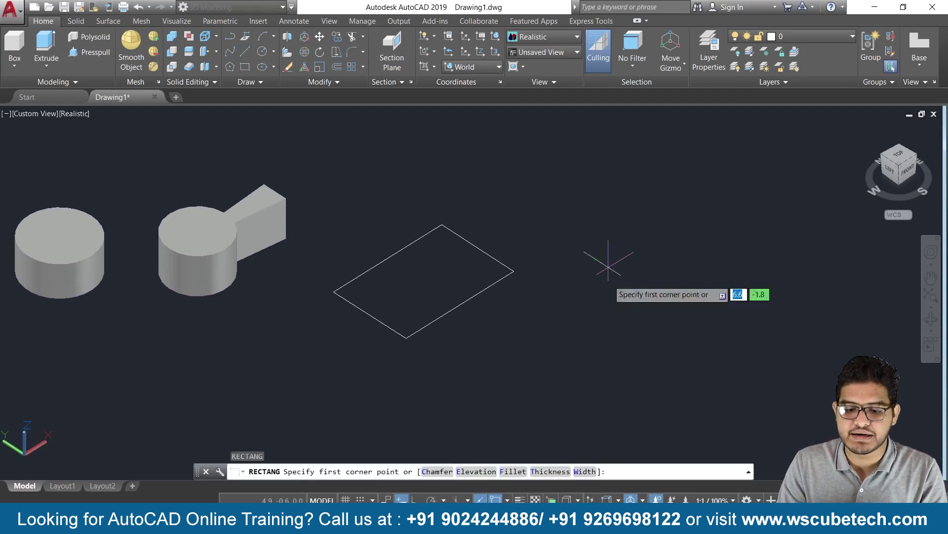
pyautogui.click(543, 345)
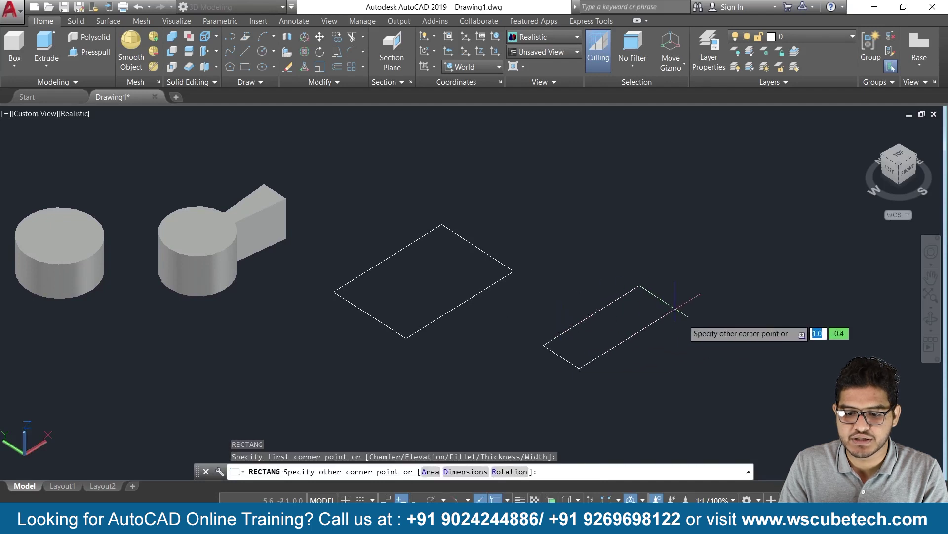
pyautogui.click(736, 328)
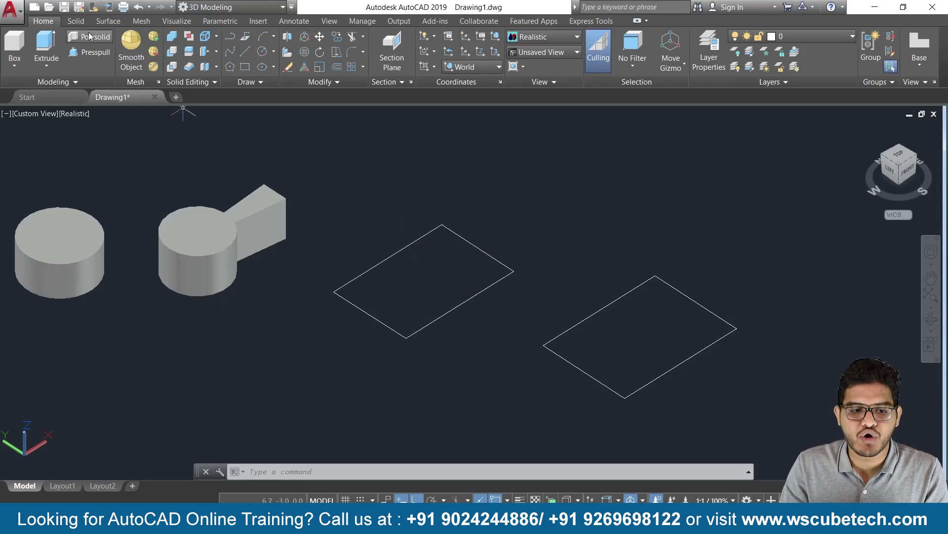
# Extrude the four left lines into the thin upright walls of an open box.
pyautogui.click(54, 43)
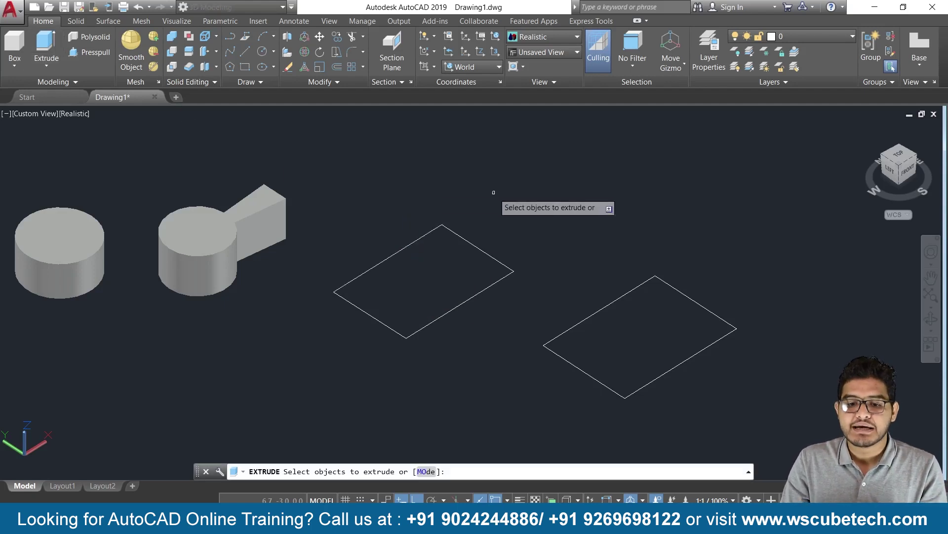
pyautogui.click(517, 222)
pyautogui.click(323, 351)
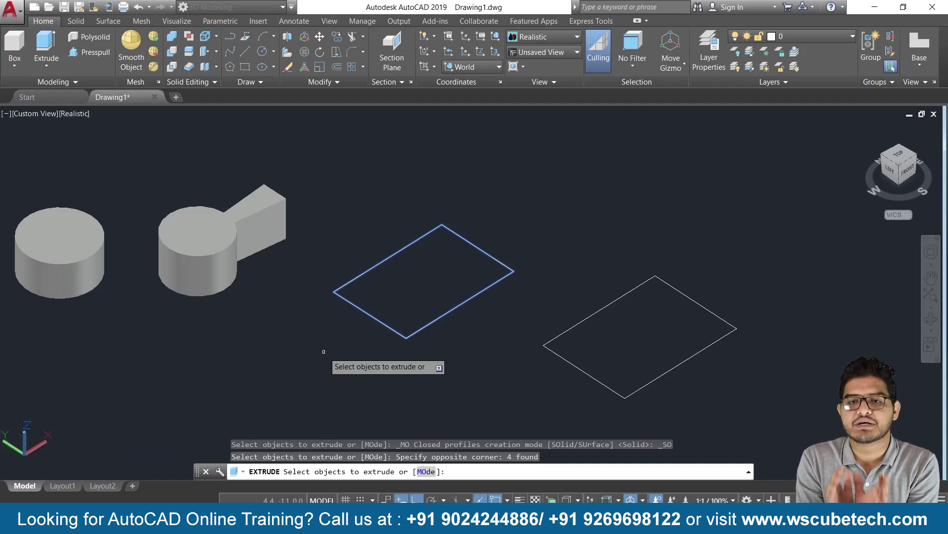
pyautogui.press('Return')
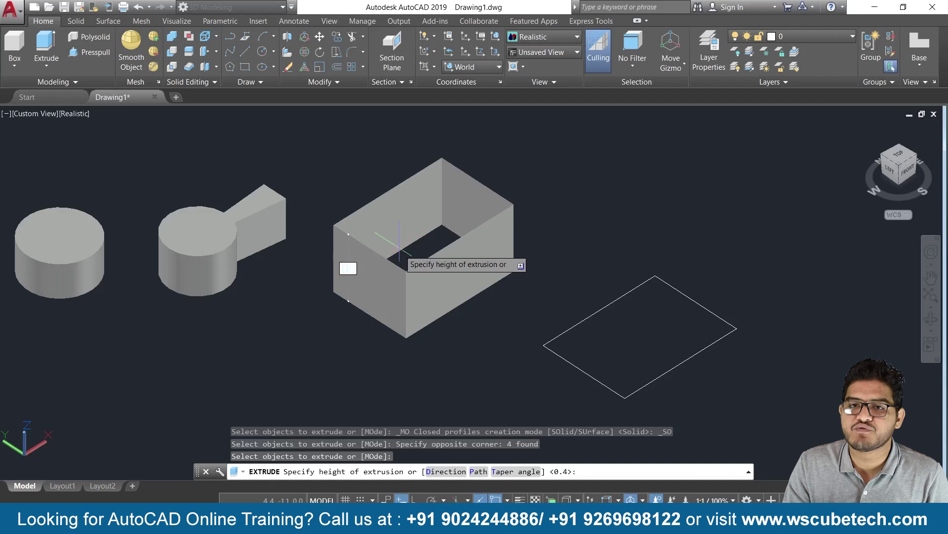
pyautogui.click(399, 250)
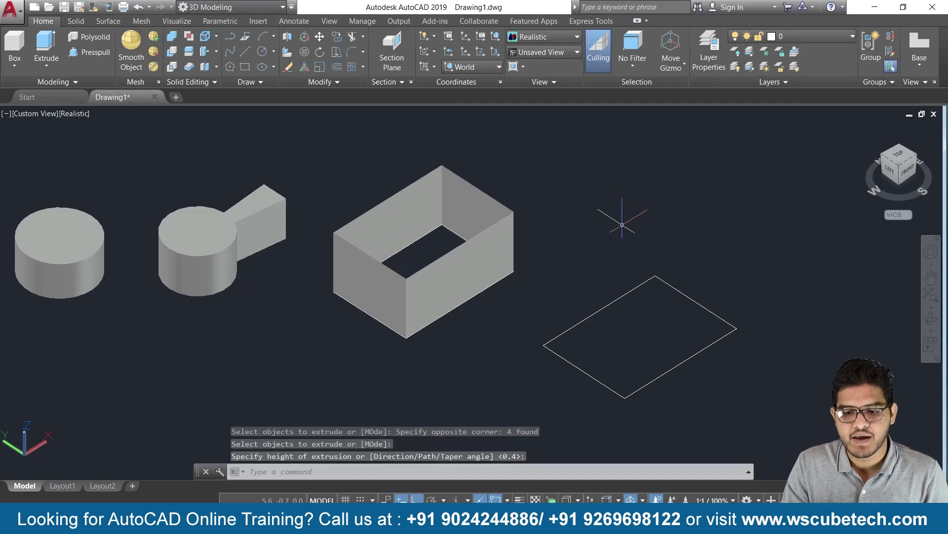
pyautogui.moveTo(622, 225); pyautogui.dragTo(509, 203, button='middle')
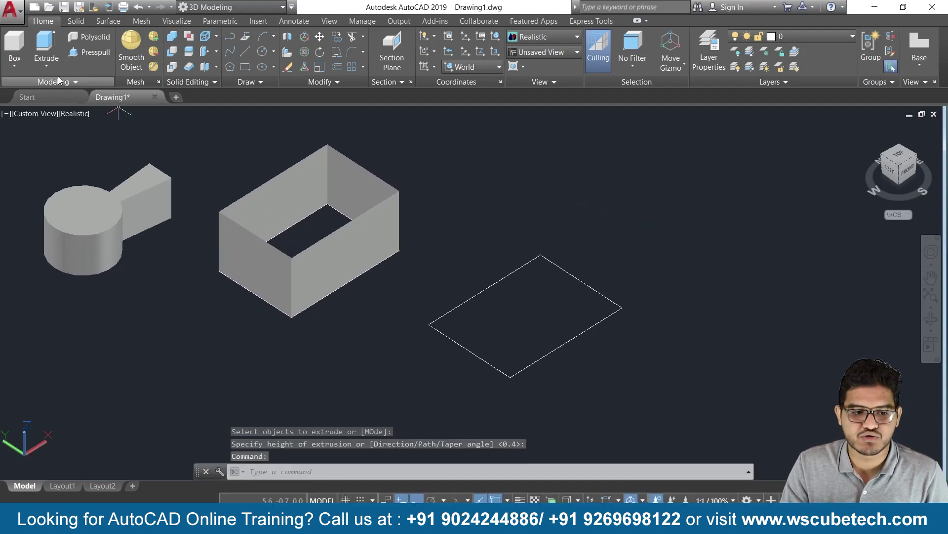
# Start EXTEND on the rectangle by mistake, then cancel it.
pyautogui.write('exy')
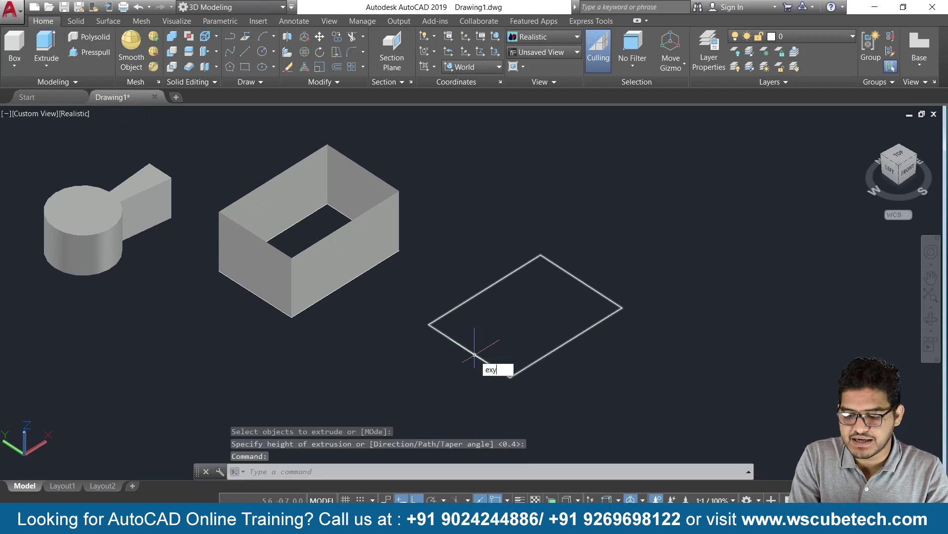
pyautogui.press('Return')
pyautogui.click(624, 255)
pyautogui.click(494, 361)
pyautogui.press('Return')
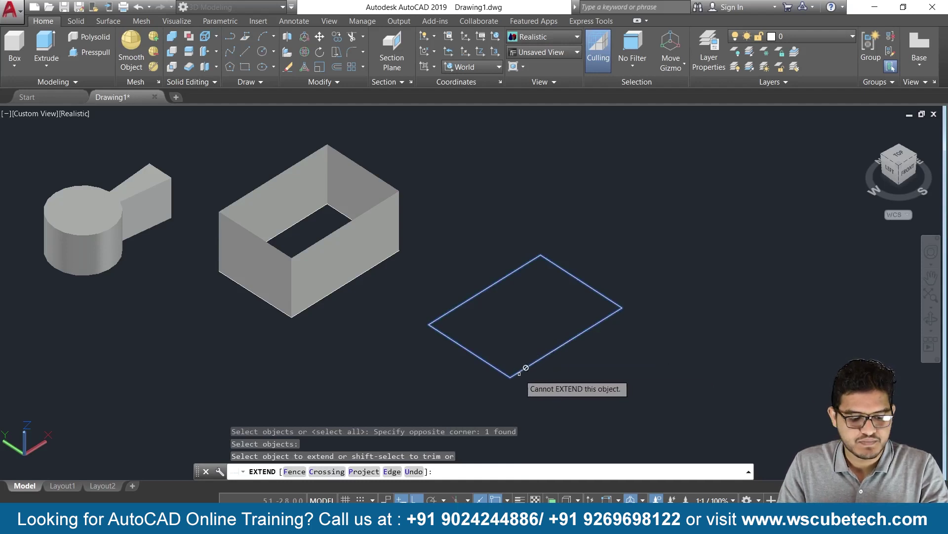
pyautogui.press('Escape')
# Extrude the flat rectangle into a solid block beside the open-walled box.
pyautogui.write('ext')
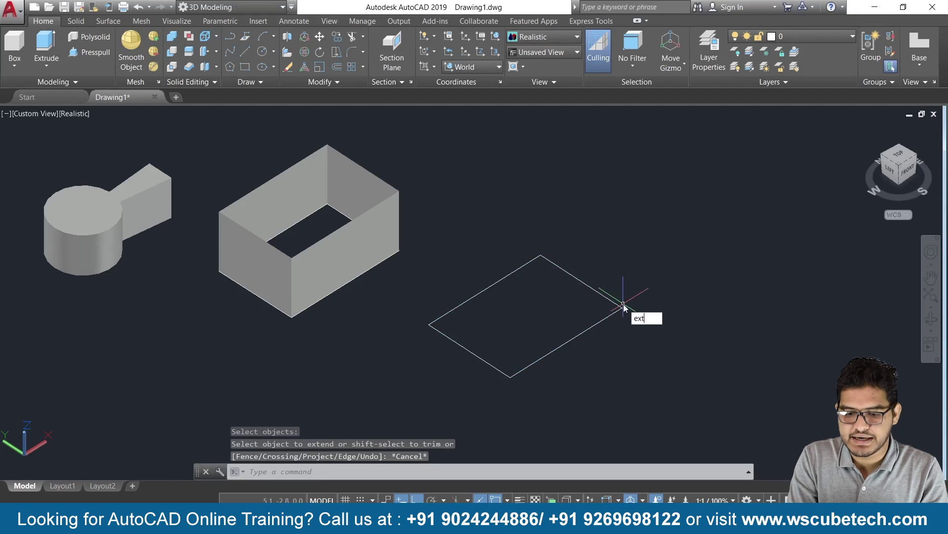
pyautogui.press('Return')
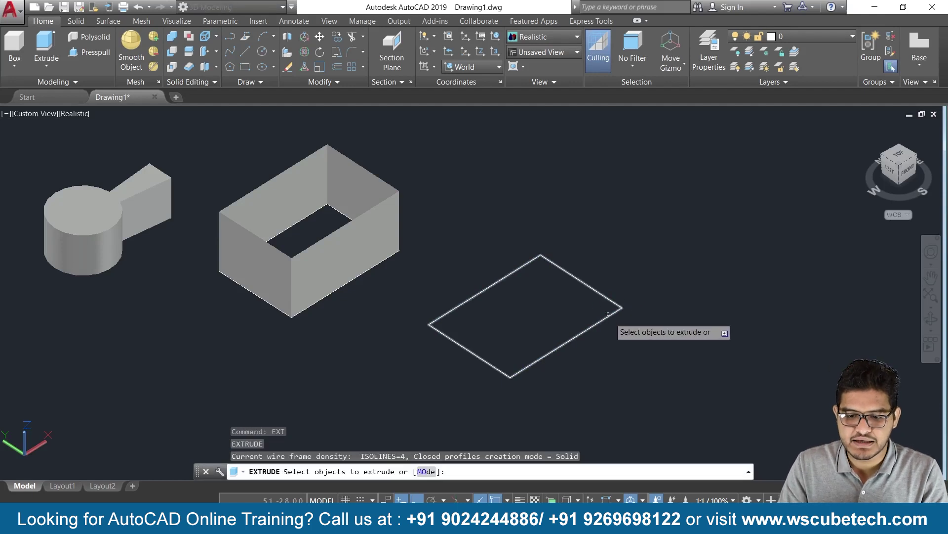
pyautogui.click(608, 316)
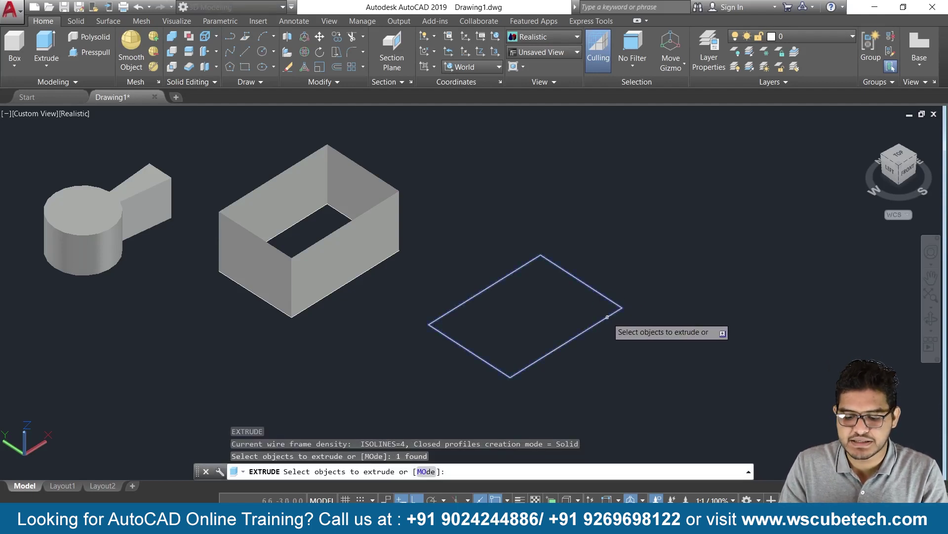
pyautogui.press('Return')
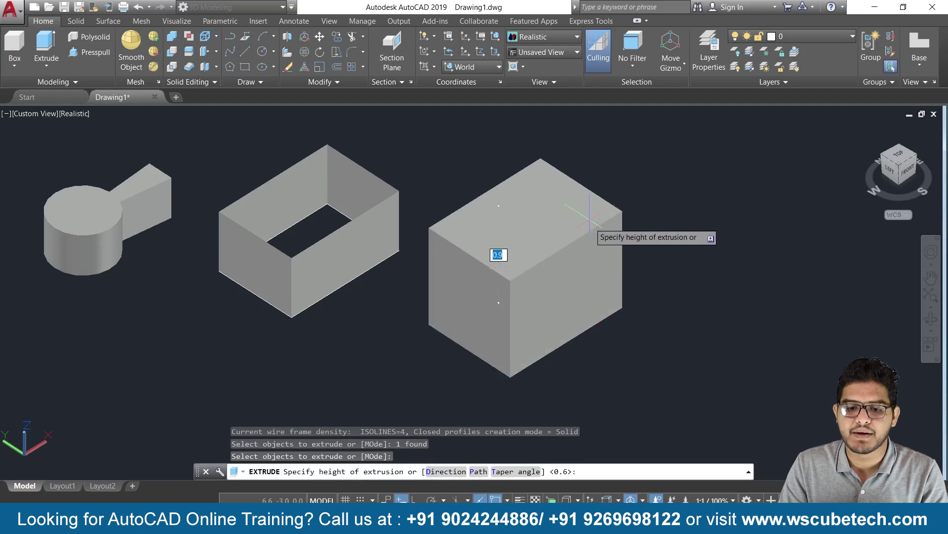
pyautogui.click(585, 229)
pyautogui.scroll(-4, 726, 227)
pyautogui.scroll(5, 701, 220)
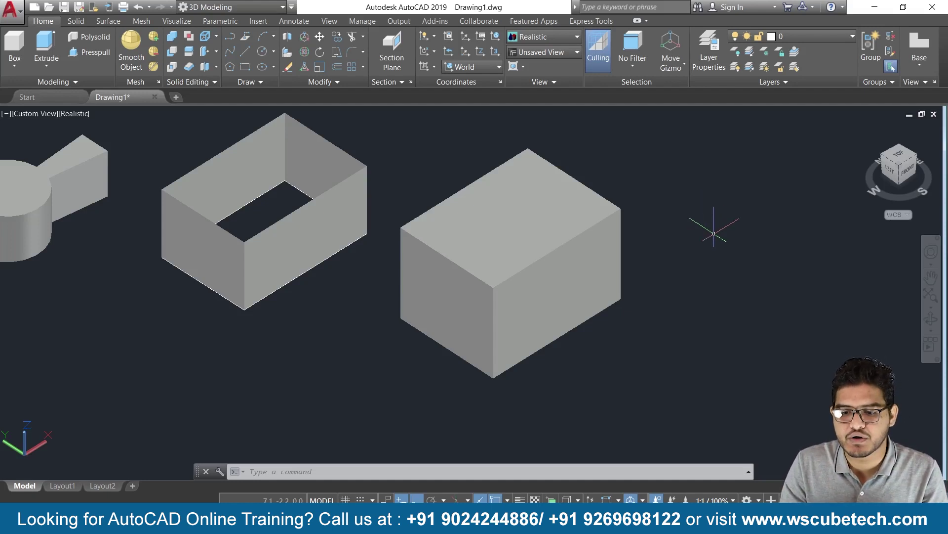
# Draw a flat rectangle in the empty space to the right of the solid block.
pyautogui.scroll(-4, 694, 257)
pyautogui.scroll(2, 697, 266)
pyautogui.moveTo(699, 291)
pyautogui.mouseDown(button='middle')
pyautogui.moveTo(548, 295)
pyautogui.moveTo(436, 284)
pyautogui.mouseUp(button='middle')
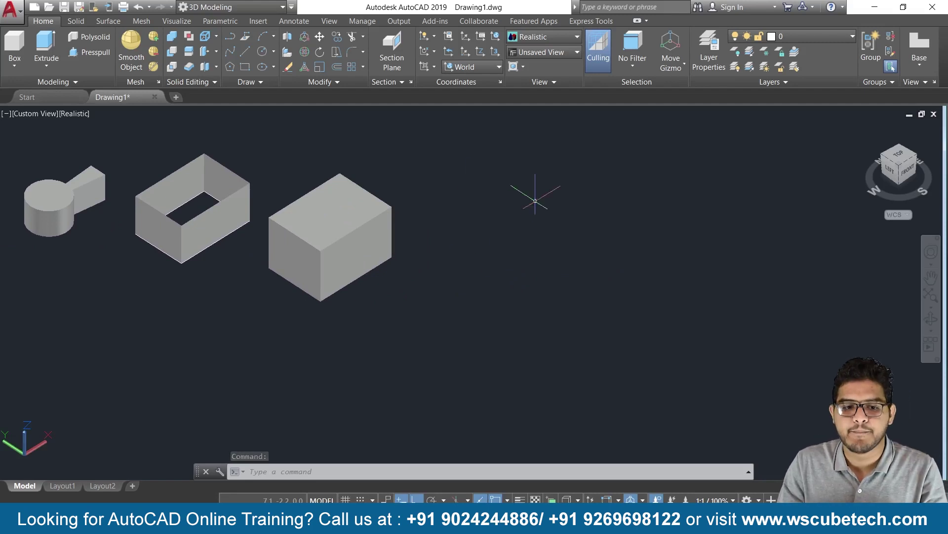
pyautogui.write('REC')
pyautogui.press('Return')
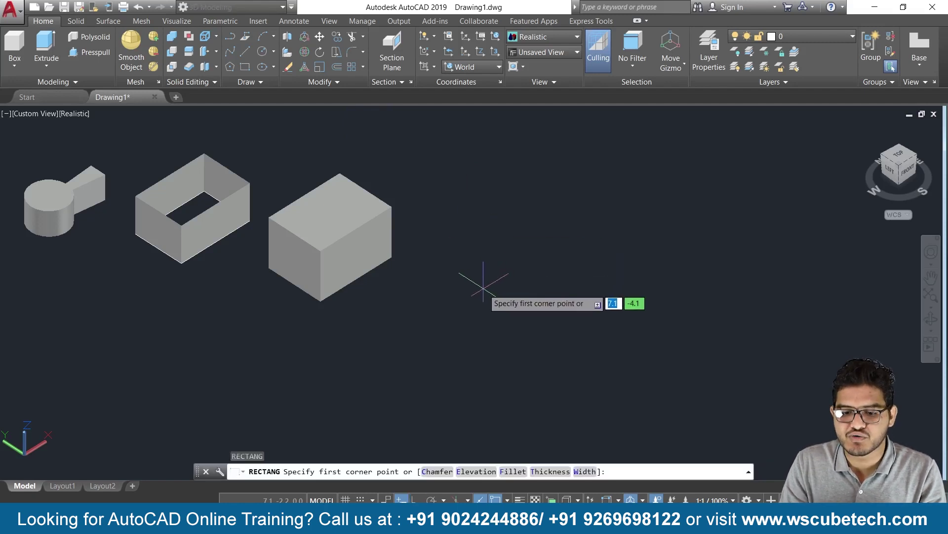
pyautogui.click(477, 286)
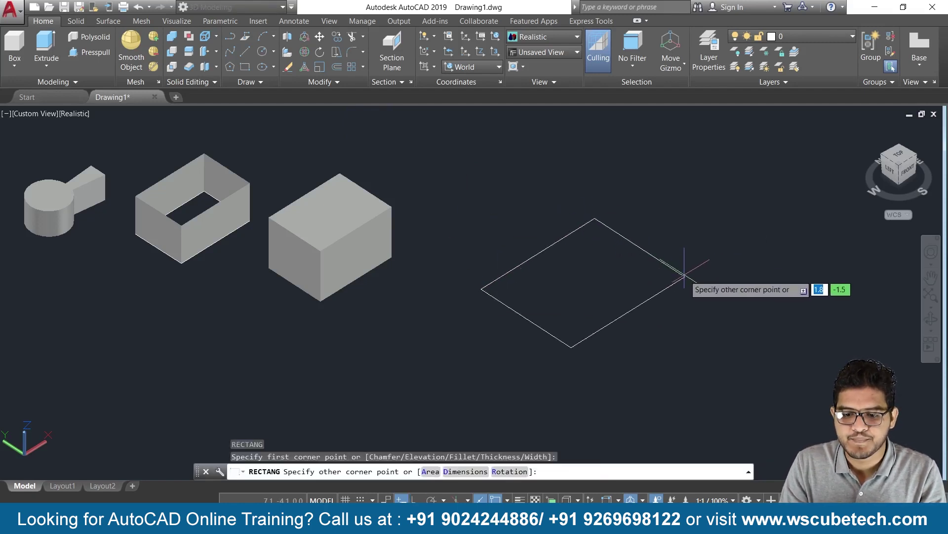
pyautogui.click(684, 275)
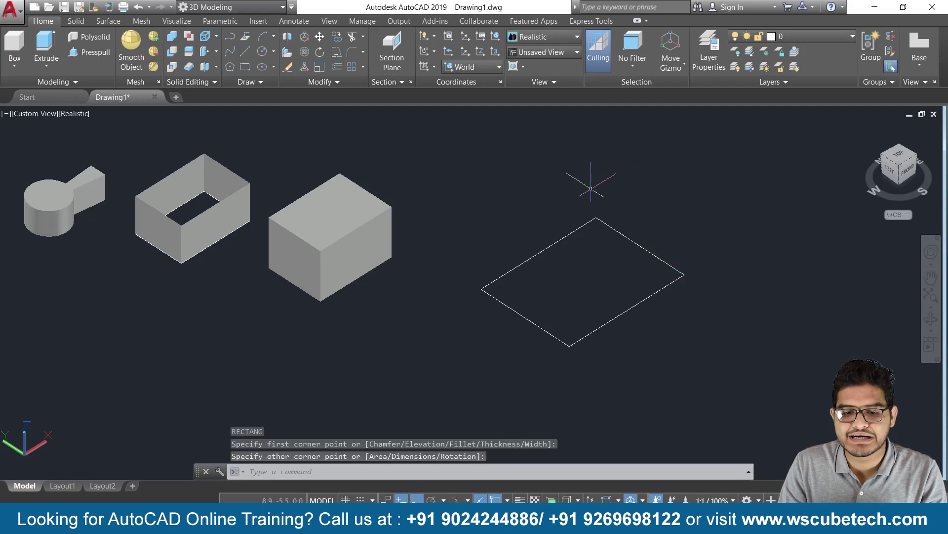
pyautogui.click(46, 46)
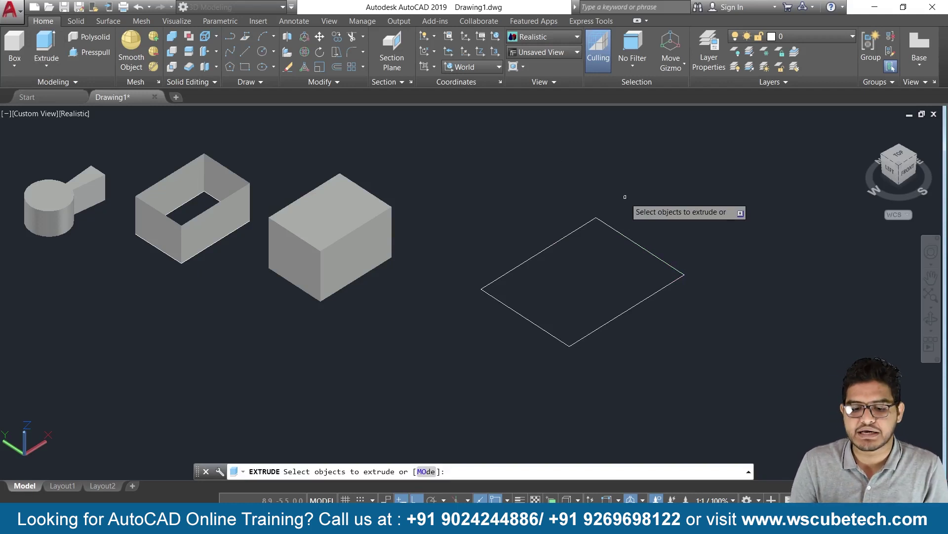
# Extrude the new rectangle in Surface mode into four open walls with no top or bottom.
pyautogui.write('mo')
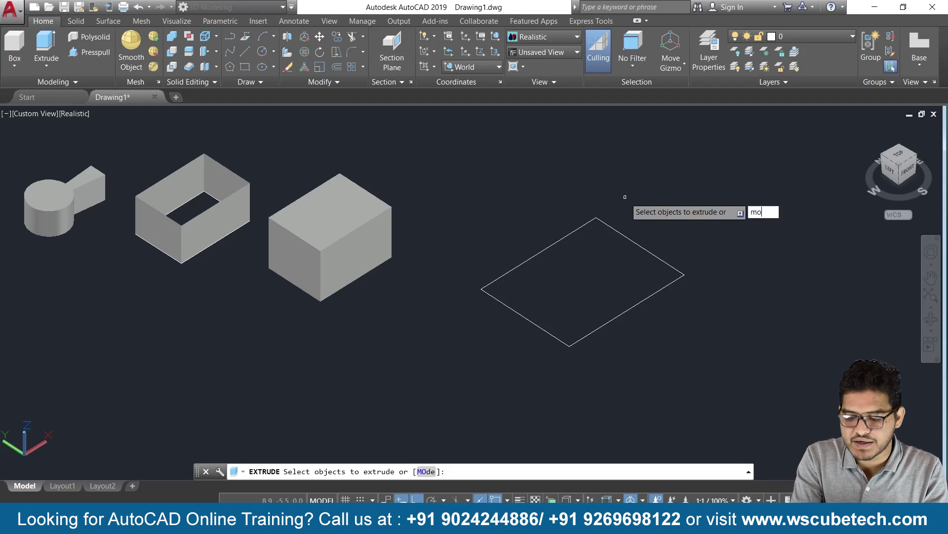
pyautogui.press('Return')
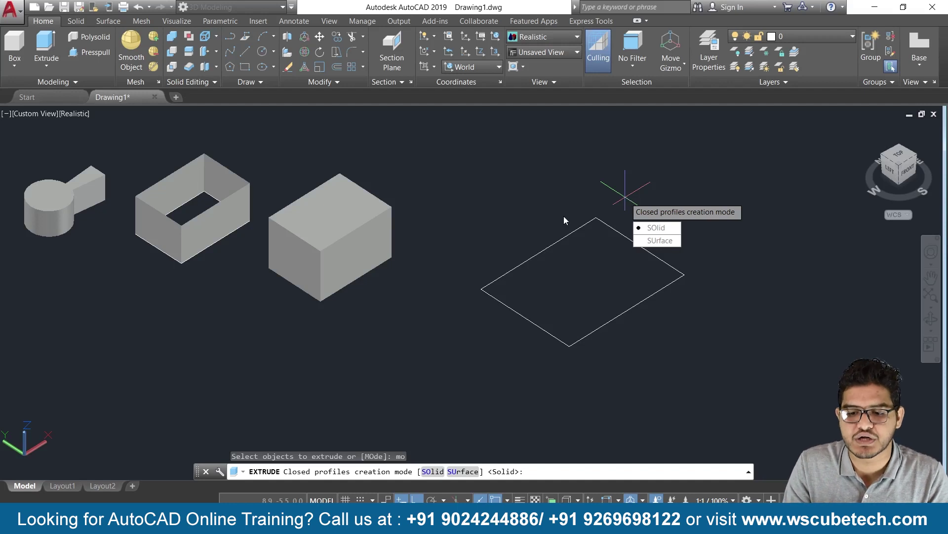
pyautogui.click(657, 240)
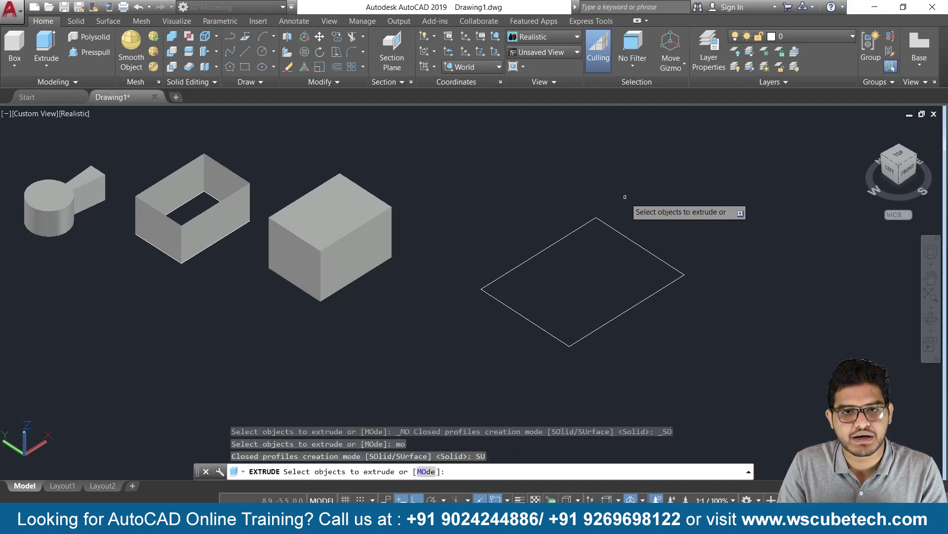
pyautogui.click(613, 227)
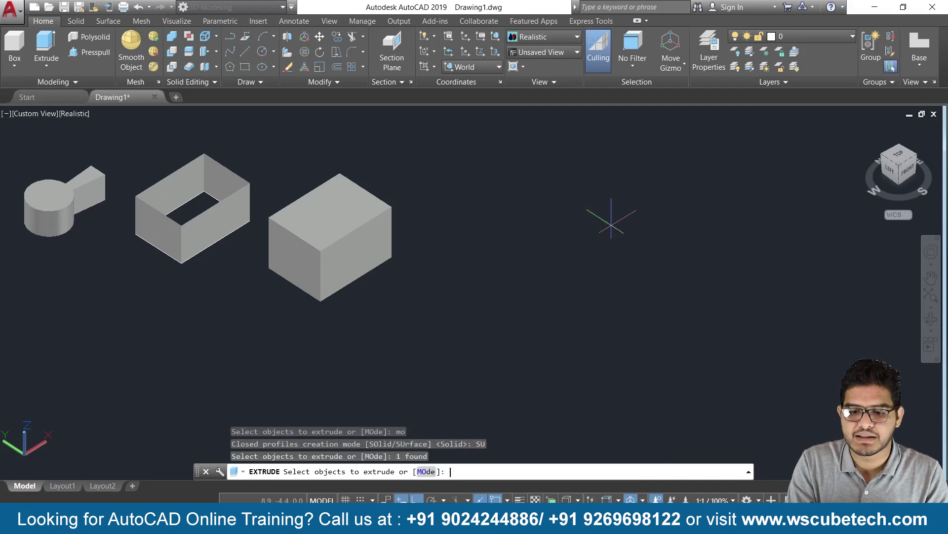
pyautogui.press('Return')
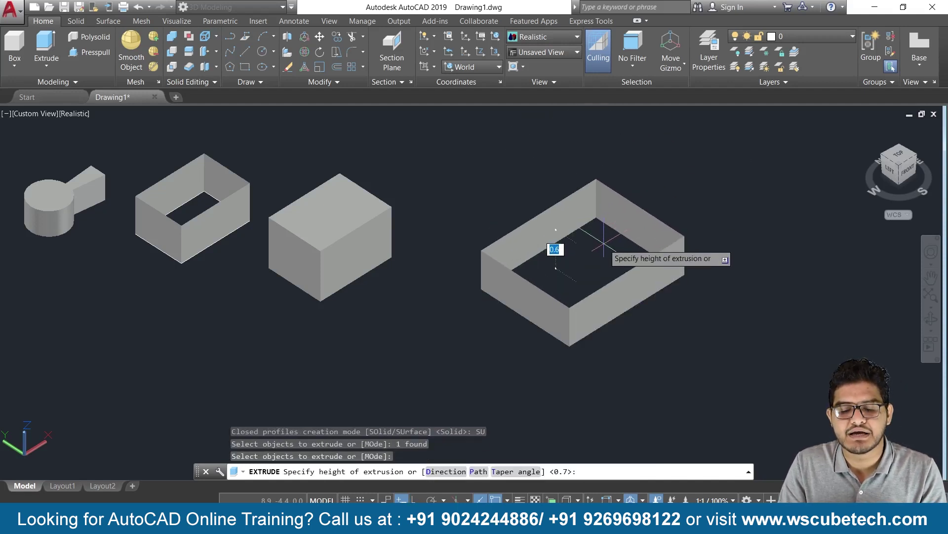
pyautogui.click(604, 241)
pyautogui.moveTo(726, 364); pyautogui.dragTo(538, 379, button='middle')
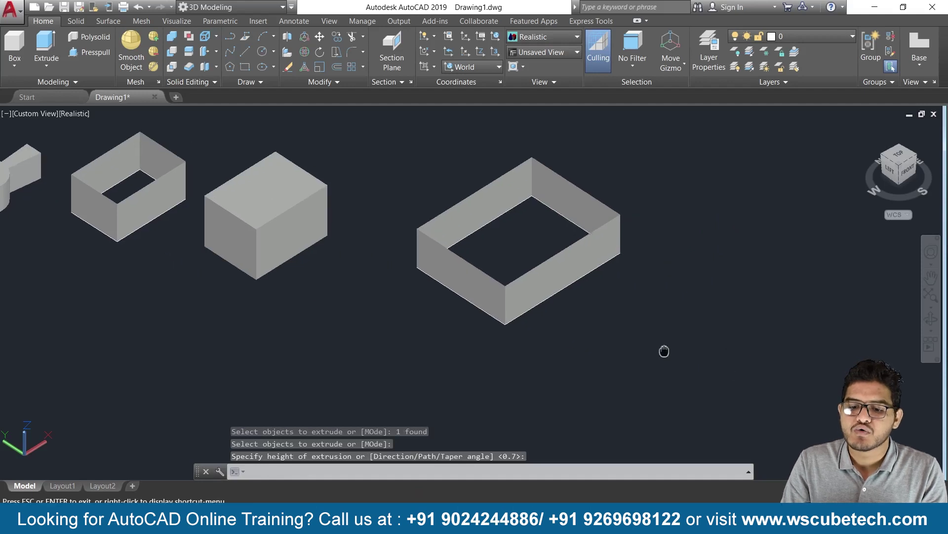
pyautogui.press('Escape')
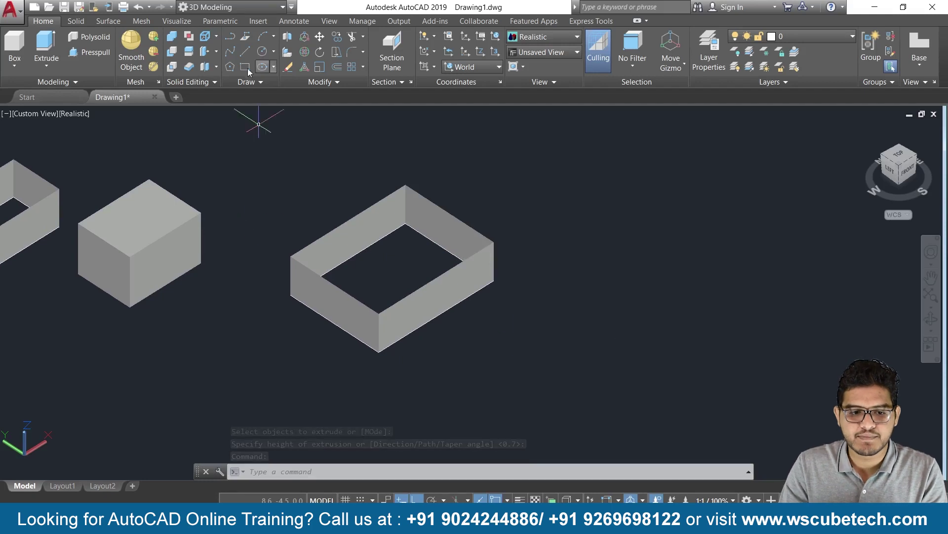
# Draw another rectangle beside the open frame and centre it in view.
pyautogui.write('rec')
pyautogui.press('Return')
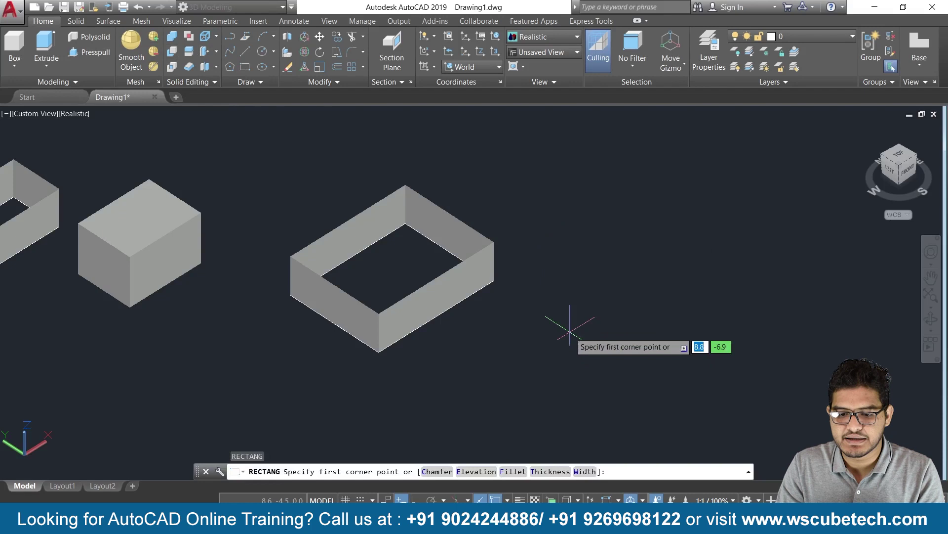
pyautogui.click(571, 332)
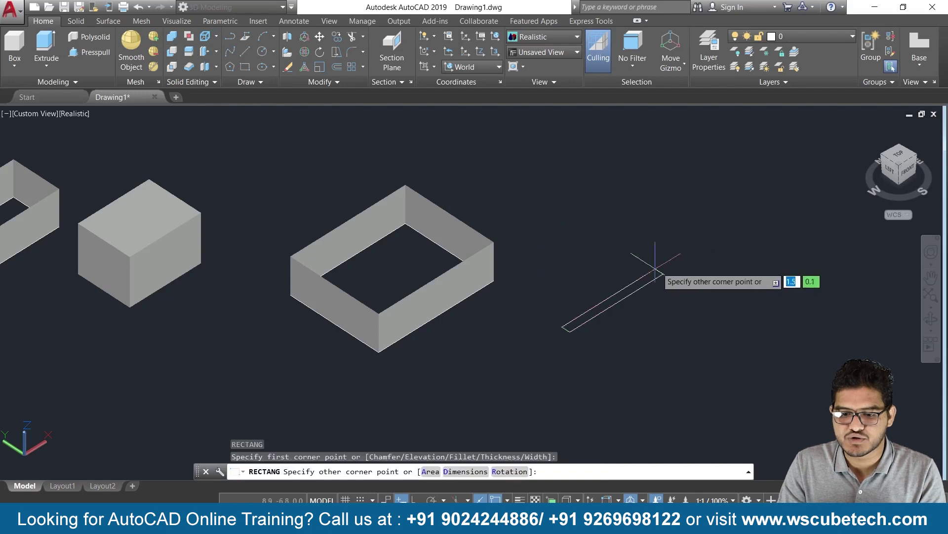
pyautogui.click(783, 308)
pyautogui.moveTo(778, 220); pyautogui.dragTo(600, 190, button='middle')
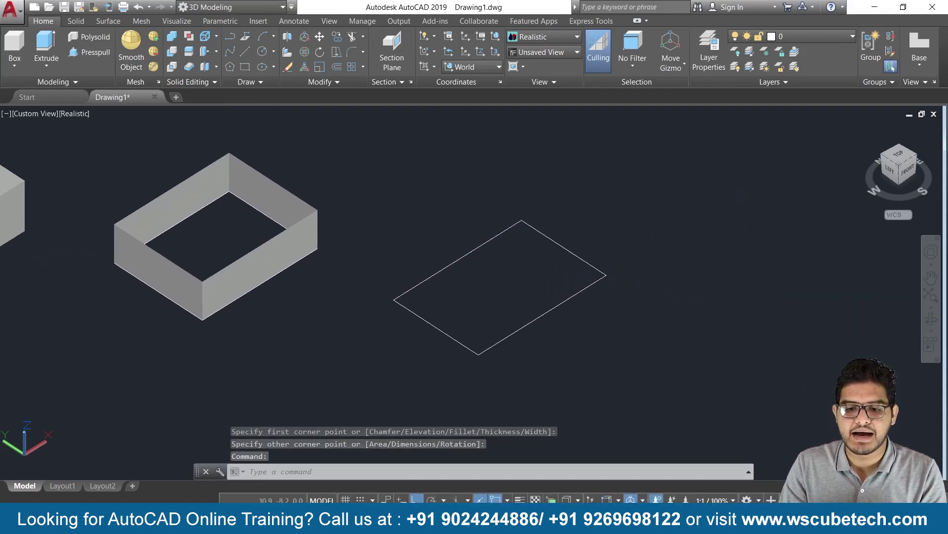
# Start EXTRUDE in Solid mode with the new rectangle selected as the profile.
pyautogui.write('ext')
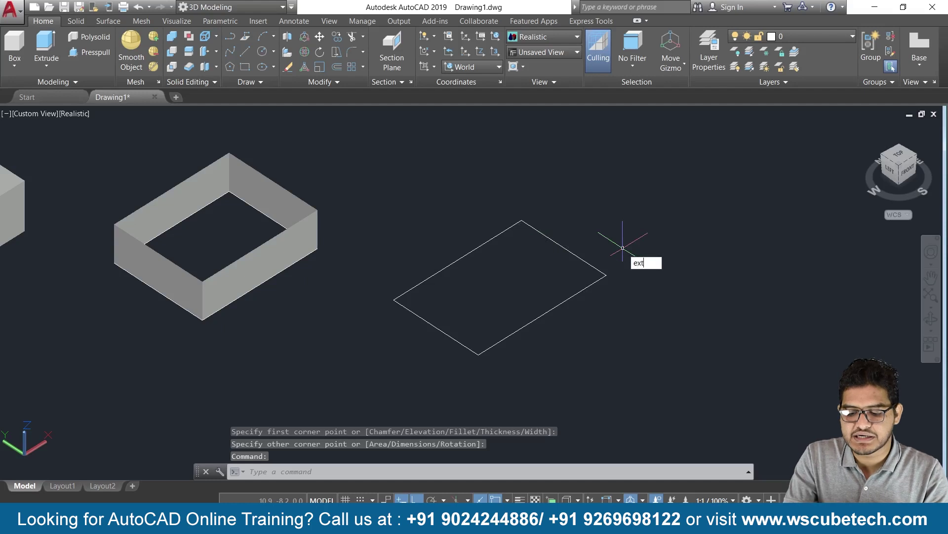
pyautogui.press('Return')
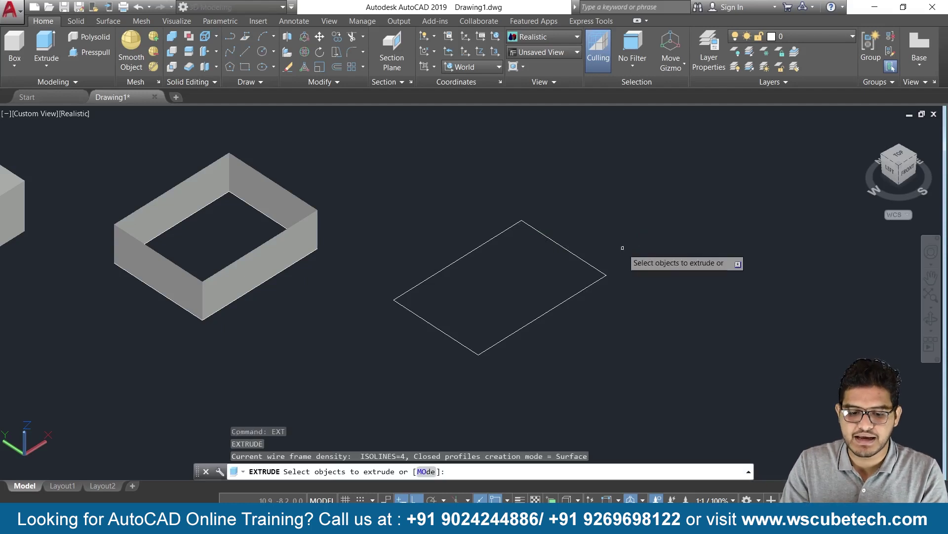
pyautogui.click(424, 471)
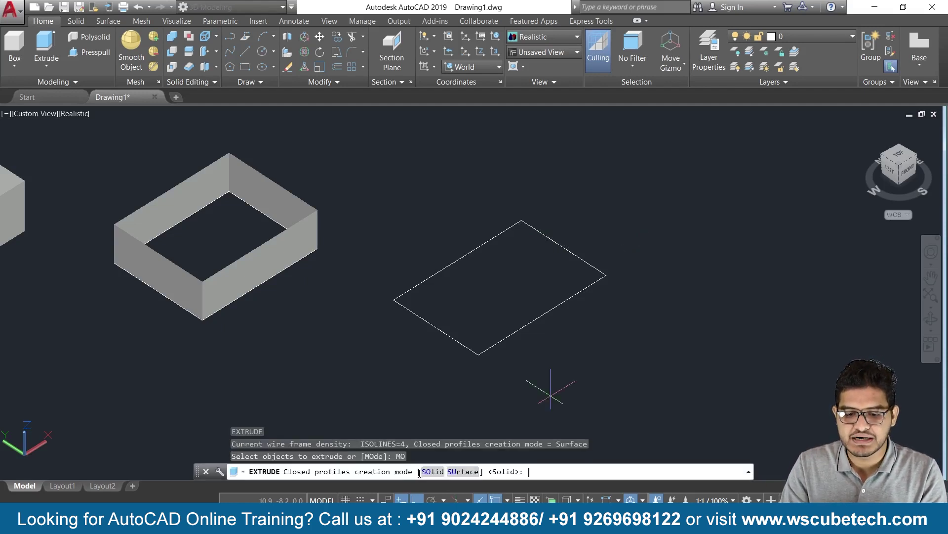
pyautogui.click(433, 472)
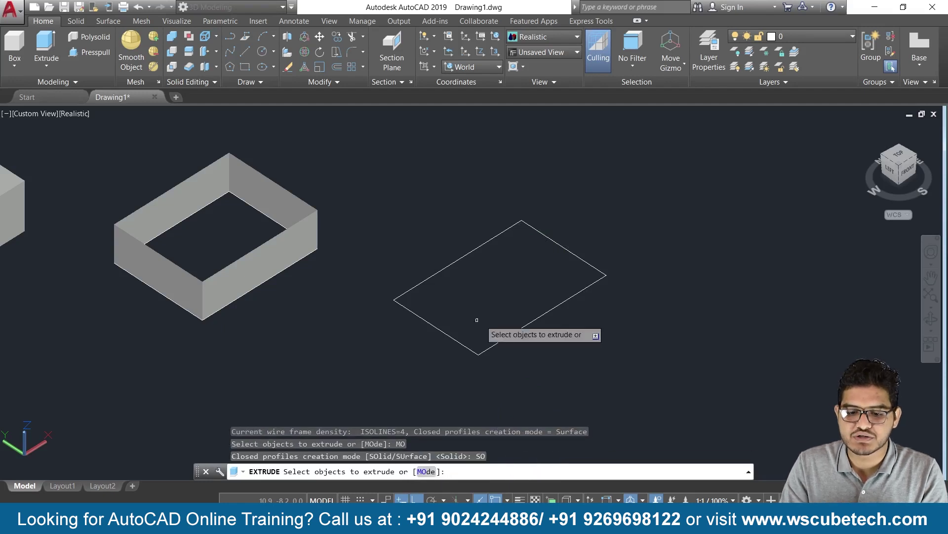
pyautogui.click(503, 339)
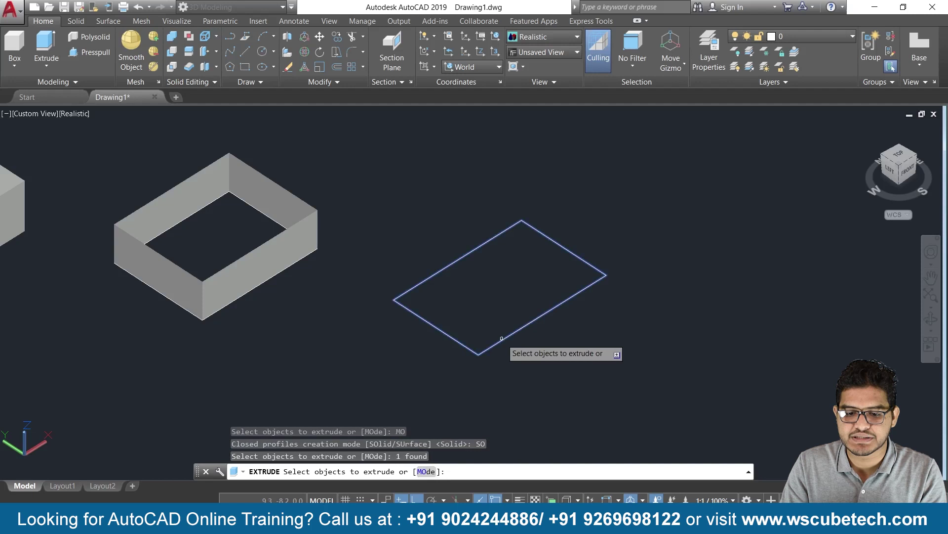
pyautogui.press('Return')
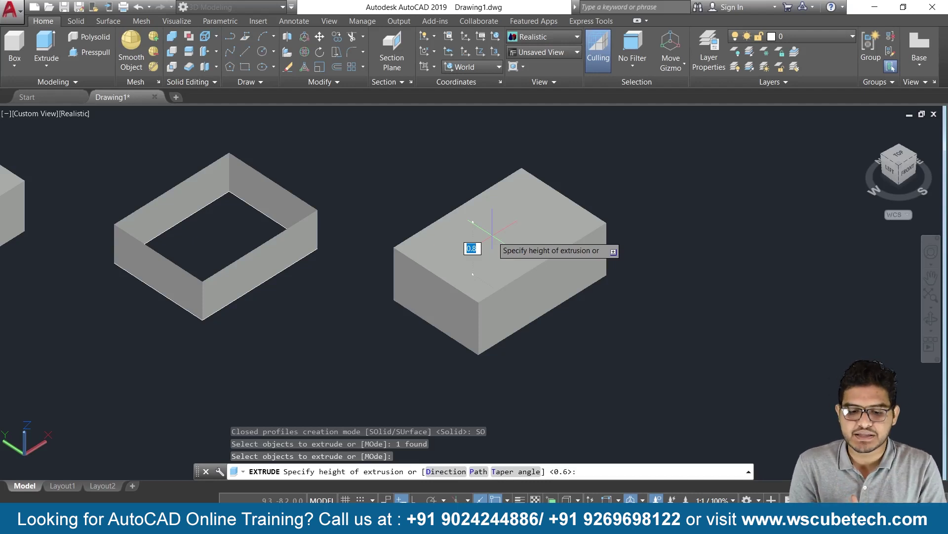
# Try a Direction extrusion from the rectangle's bottom corner with ortho turned off.
pyautogui.write('d')
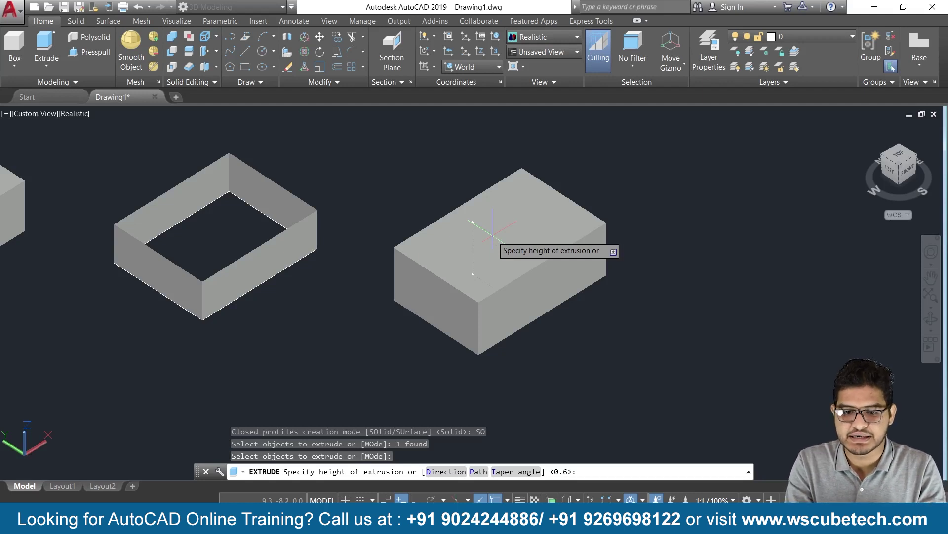
pyautogui.press('Return')
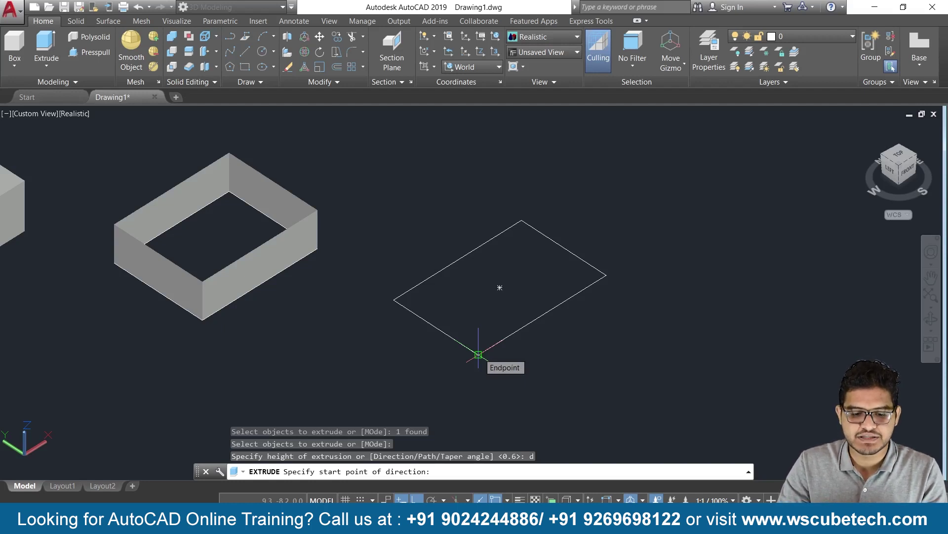
pyautogui.click(478, 354)
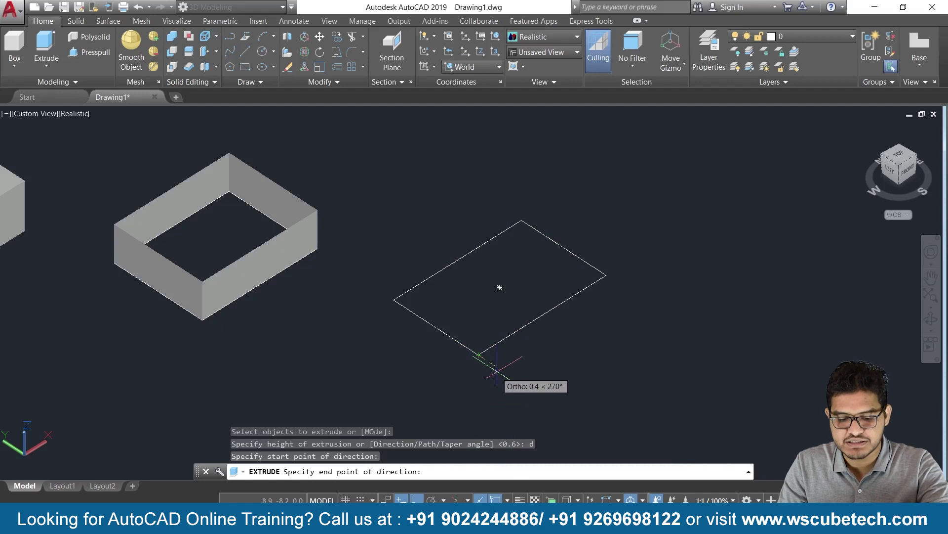
pyautogui.press('F8')
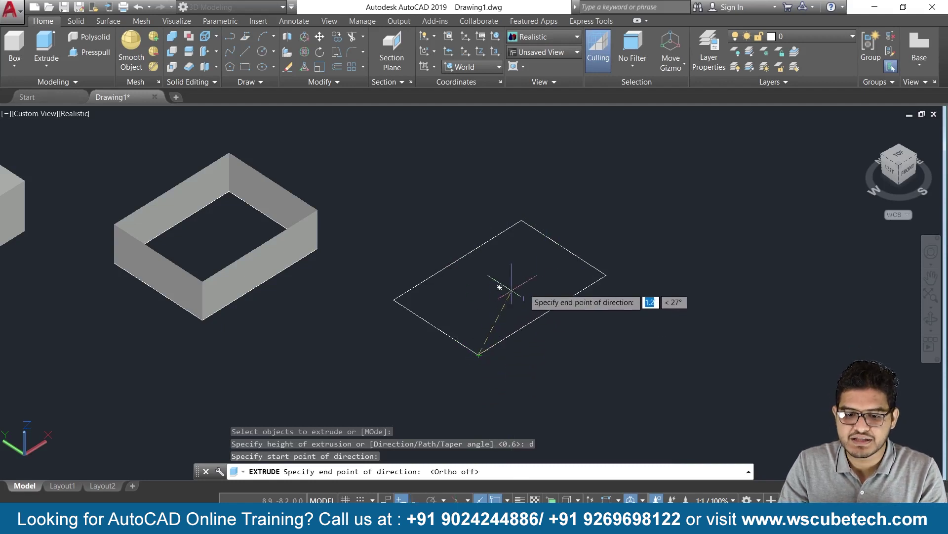
pyautogui.click(560, 266)
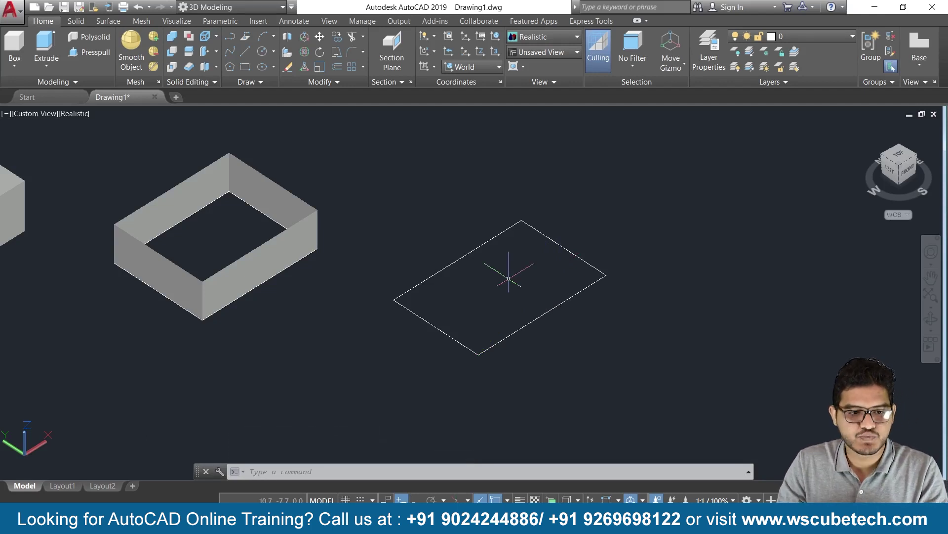
# Re-extrude the rectangle by Direction, picking two vertical points to form a tall solid box.
pyautogui.write('ext')
pyautogui.press('Escape')
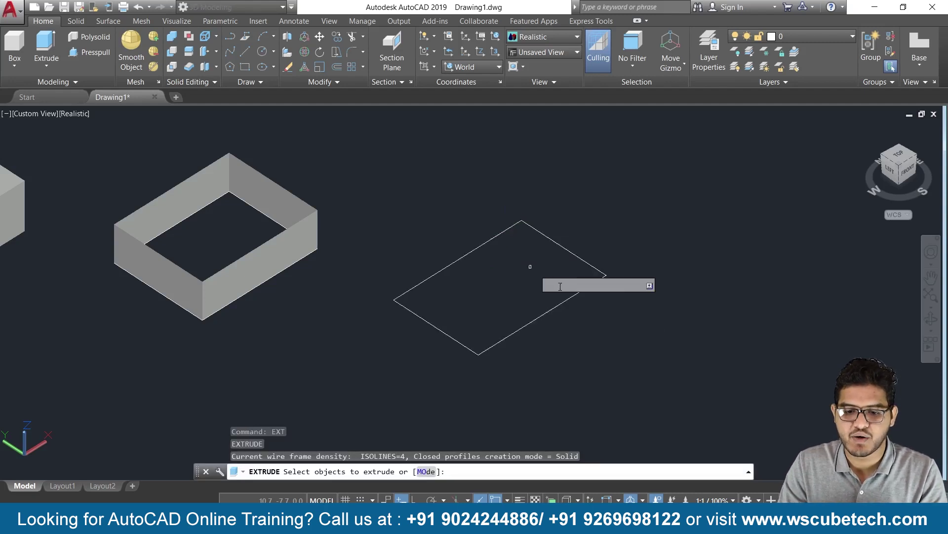
pyautogui.click(562, 302)
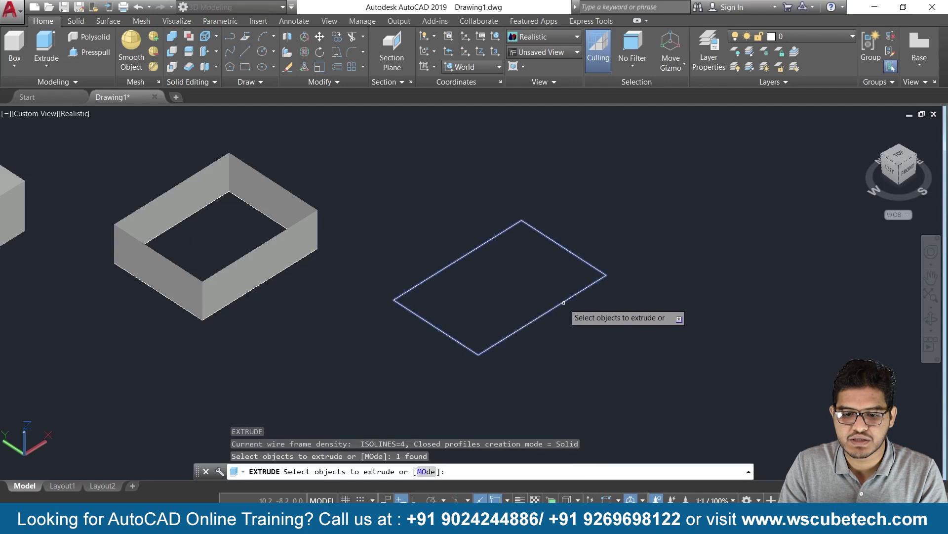
pyautogui.press('Return')
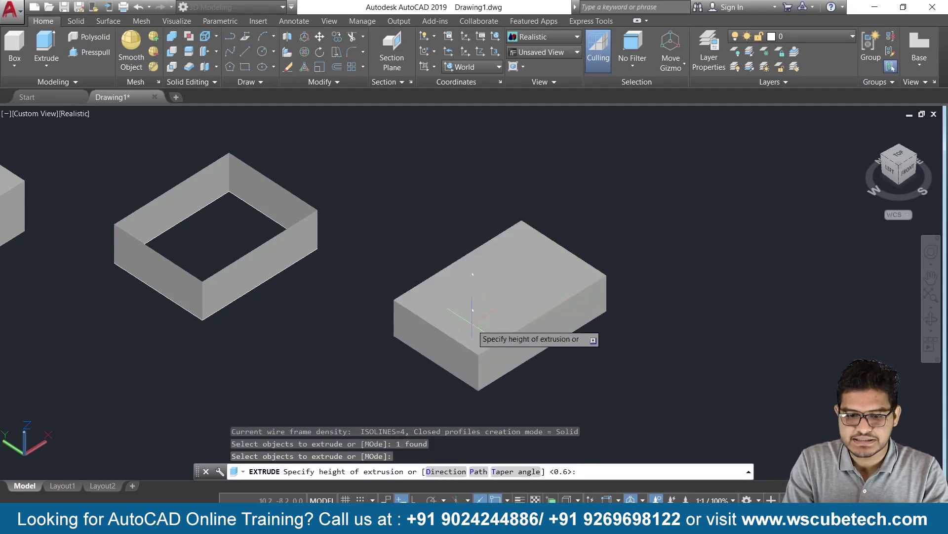
pyautogui.write('d')
pyautogui.press('Return')
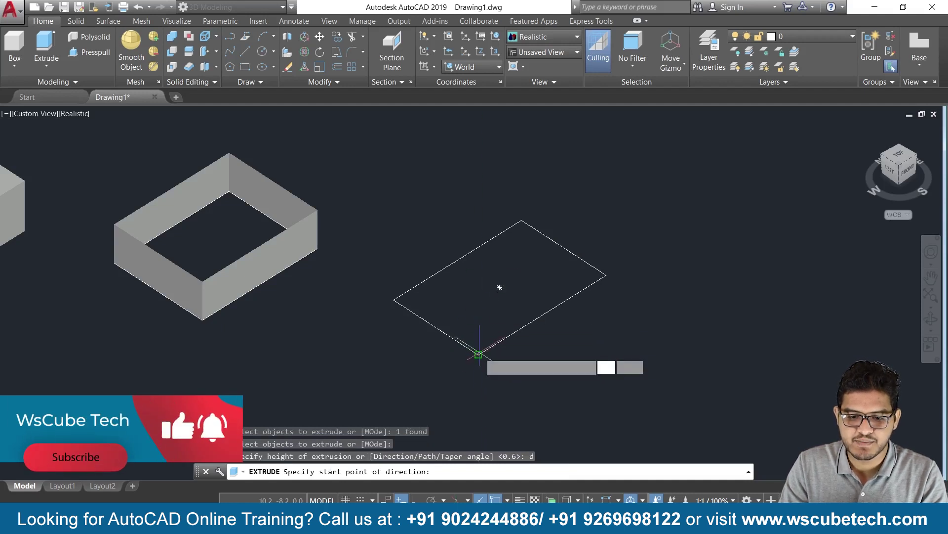
pyautogui.click(478, 352)
pyautogui.click(479, 272)
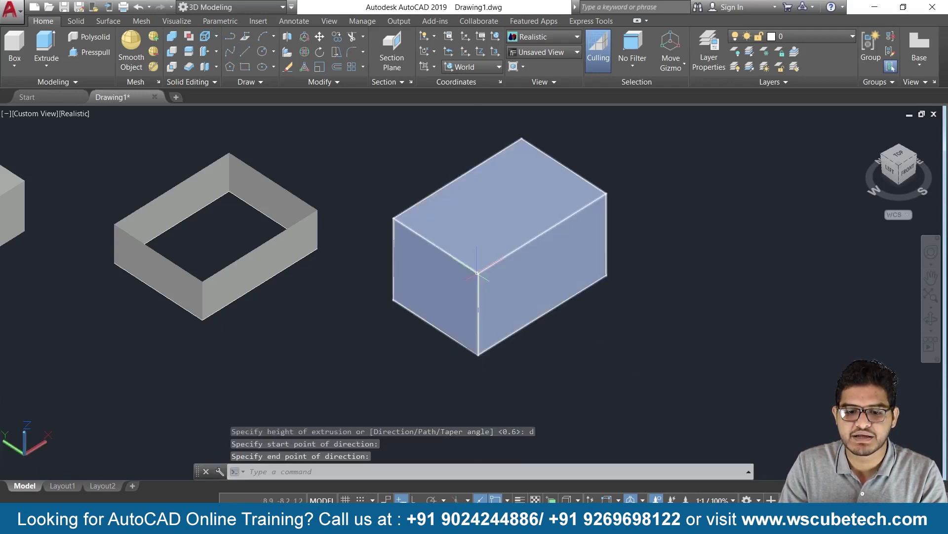
pyautogui.moveTo(679, 282); pyautogui.dragTo(421, 282, button='middle')
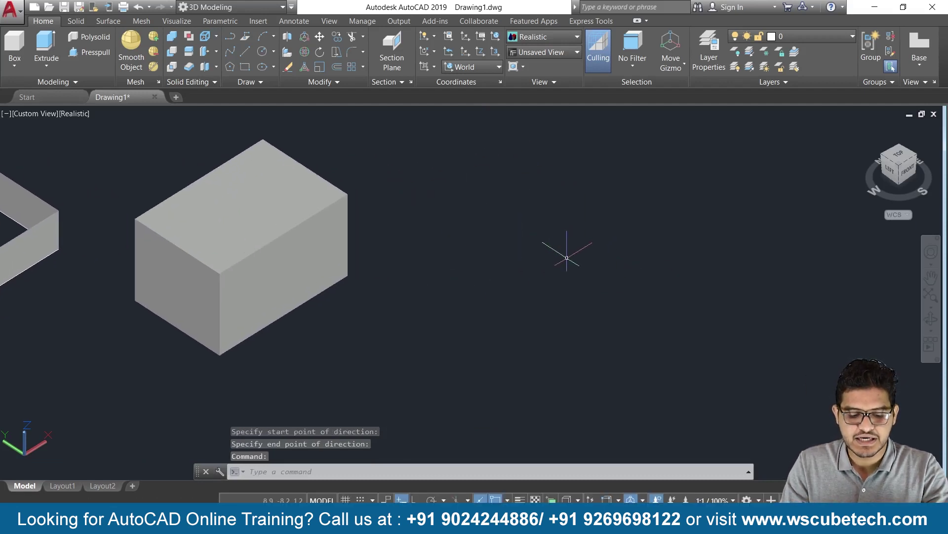
# Draw a circle to the right of the box by picking its centre and radius.
pyautogui.write('rec')
pyautogui.press('Return')
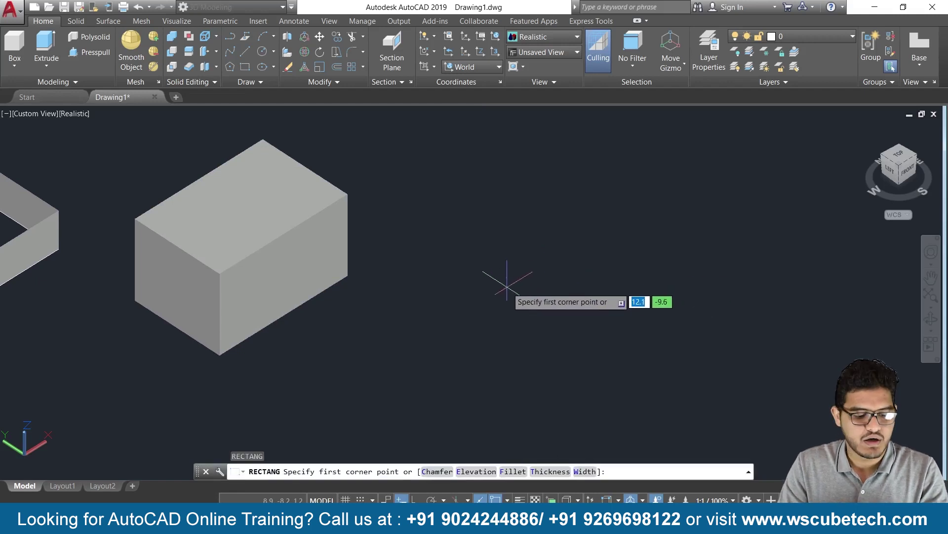
pyautogui.press('Escape')
pyautogui.write('c')
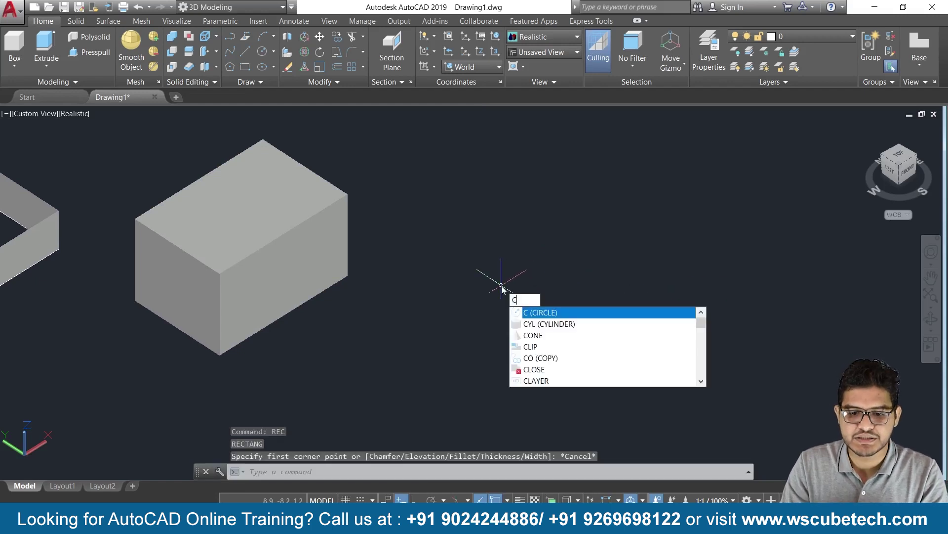
pyautogui.click(559, 313)
pyautogui.click(522, 289)
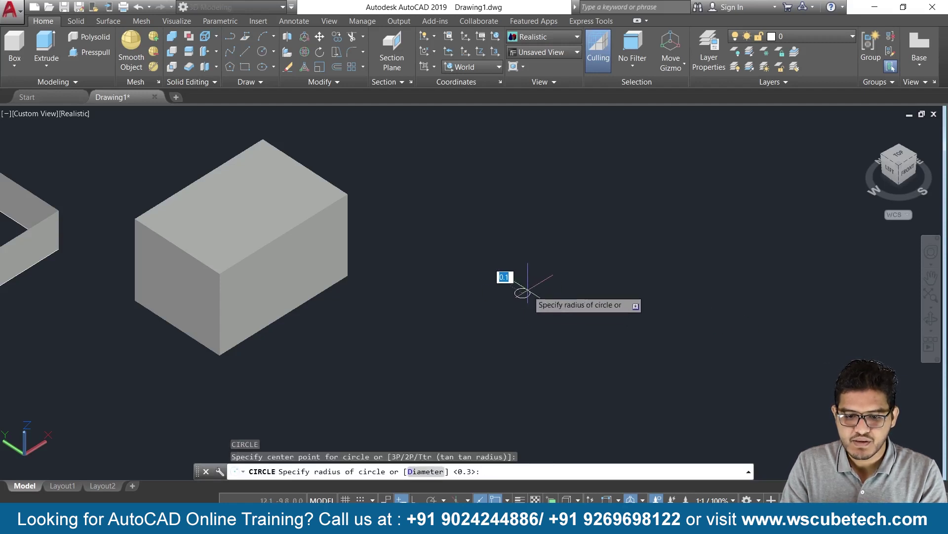
pyautogui.click(579, 272)
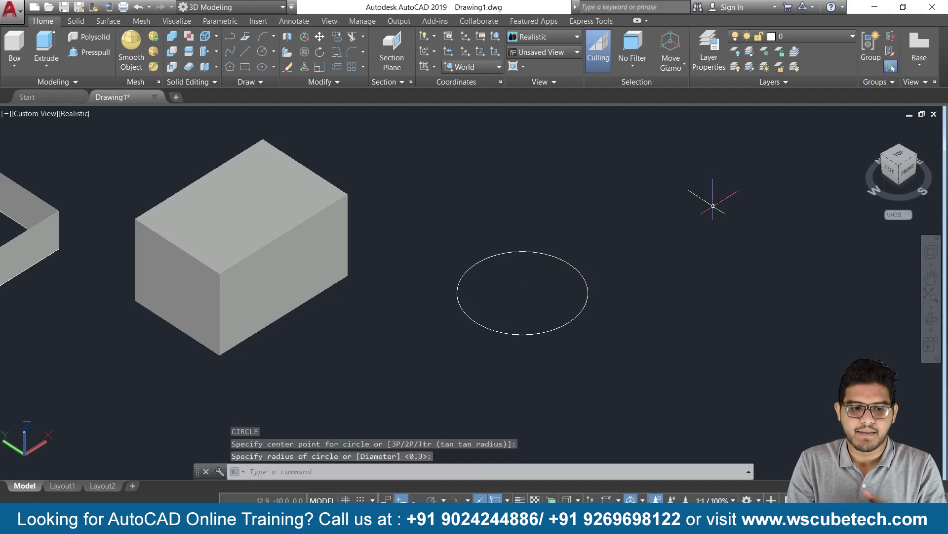
# Start EXTRUDE and select the circle as the profile.
pyautogui.write('ex')
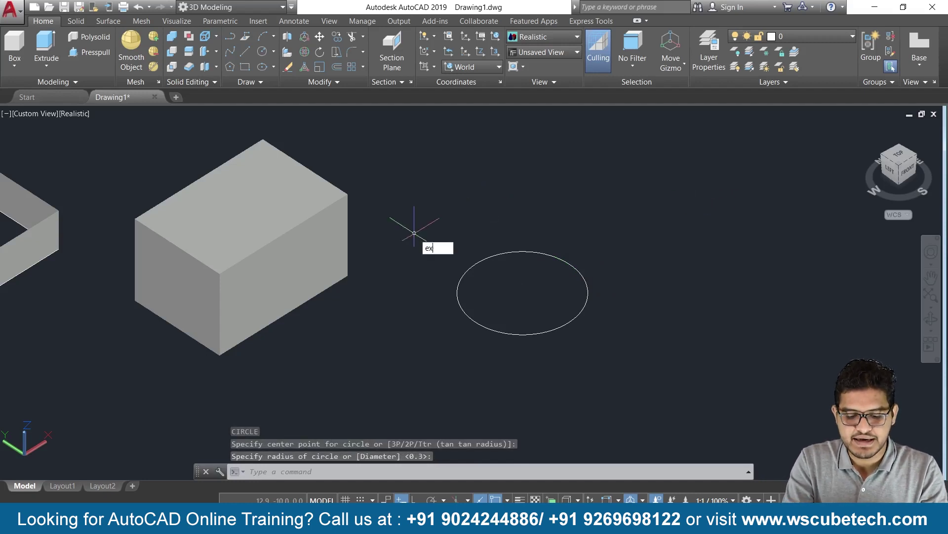
pyautogui.press('Return')
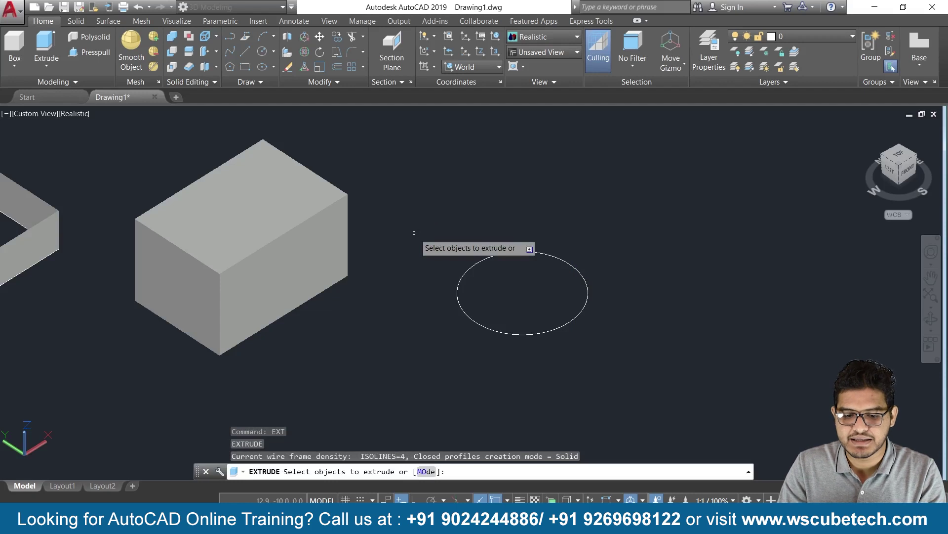
pyautogui.click(477, 325)
# Extrude the circle with the Taper angle option and a picked height into a truncated cone.
pyautogui.press('Return')
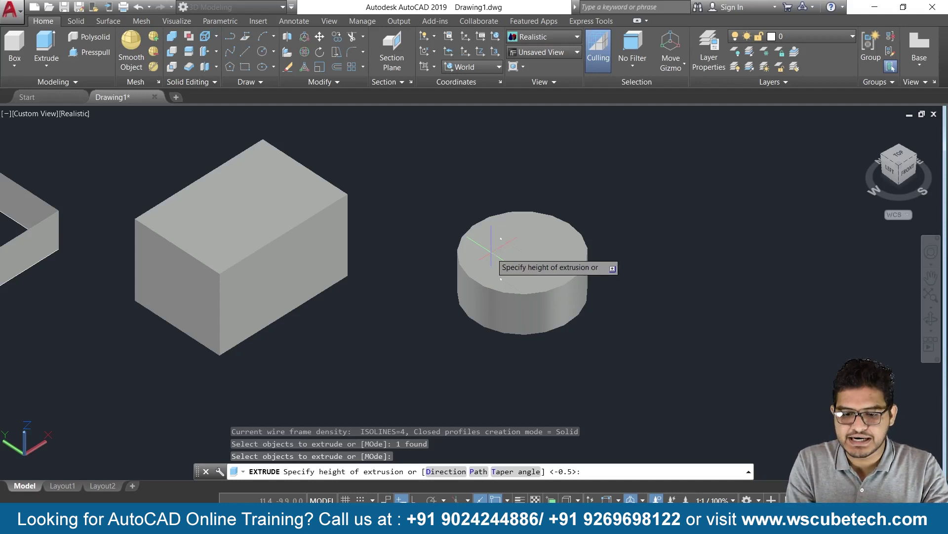
pyautogui.write('t')
pyautogui.press('Return')
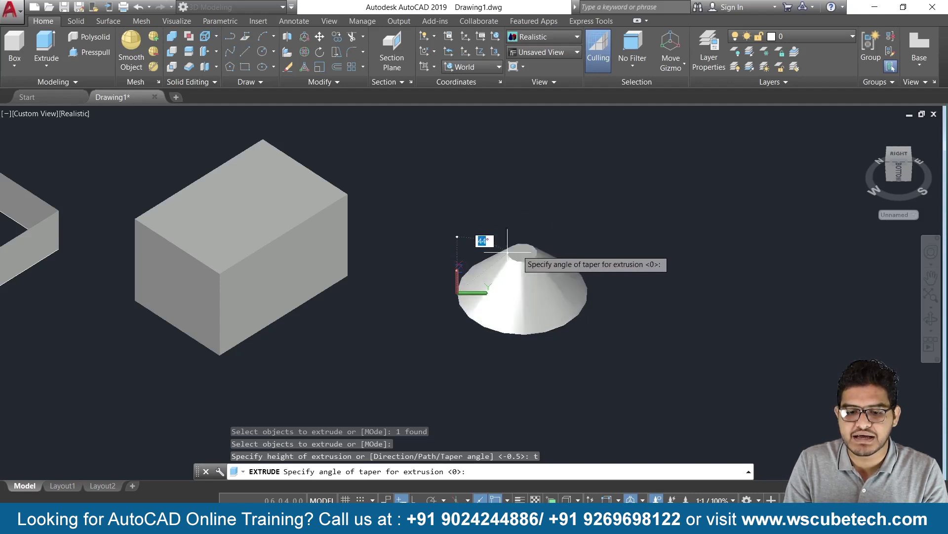
pyautogui.click(483, 252)
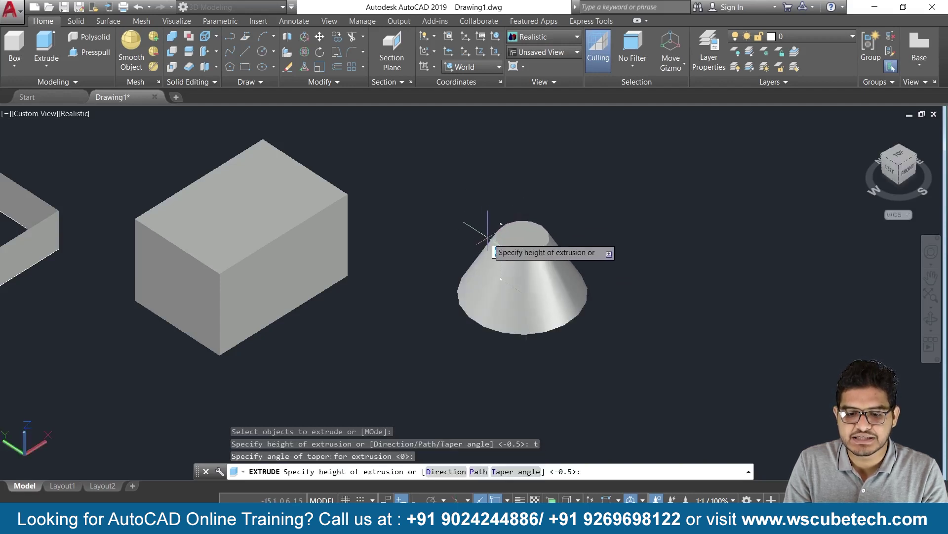
pyautogui.click(488, 237)
pyautogui.scroll(-3, 599, 296)
pyautogui.scroll(4, 602, 287)
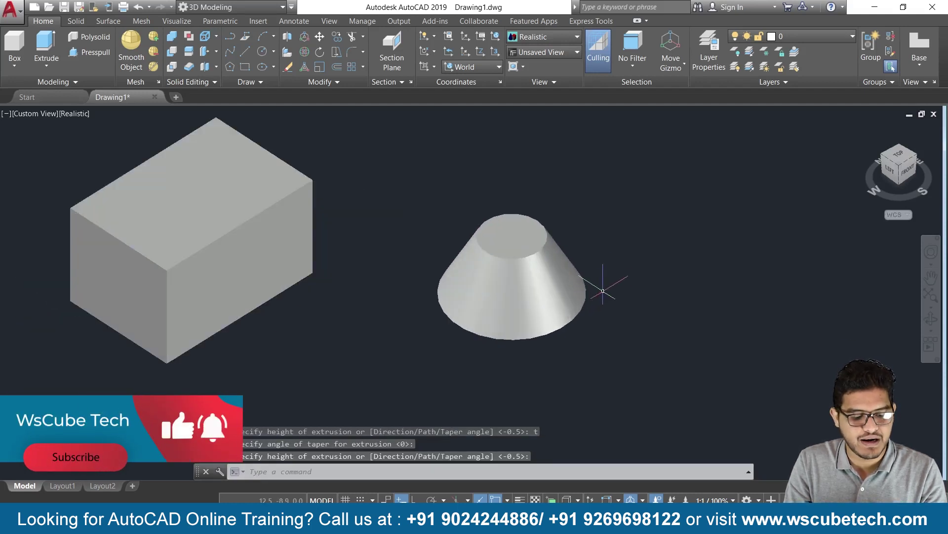
pyautogui.click(898, 154)
pyautogui.scroll(3, 679, 346)
pyautogui.moveTo(657, 361); pyautogui.dragTo(640, 187, button='middle')
pyautogui.scroll(3, 548, 277)
pyautogui.moveTo(623, 285); pyautogui.dragTo(512, 302, button='middle')
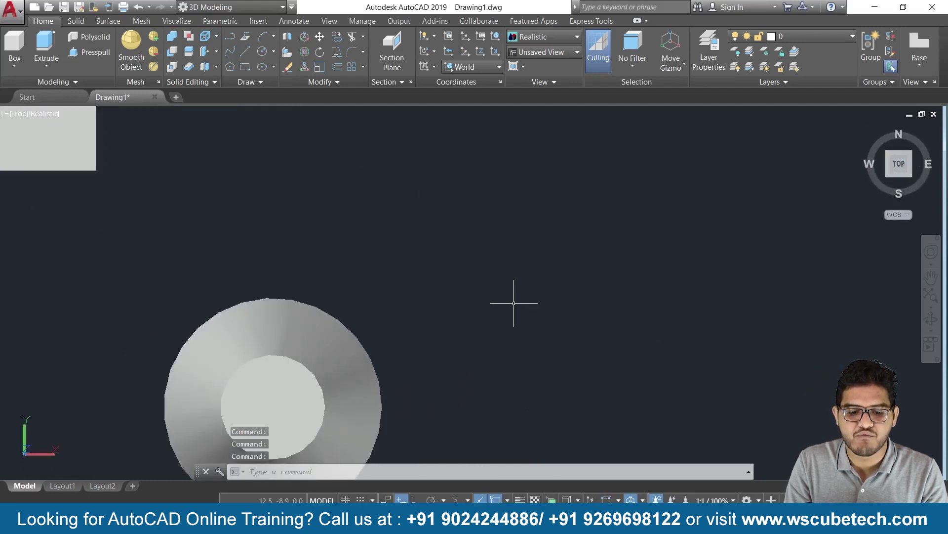
pyautogui.scroll(2, 576, 222)
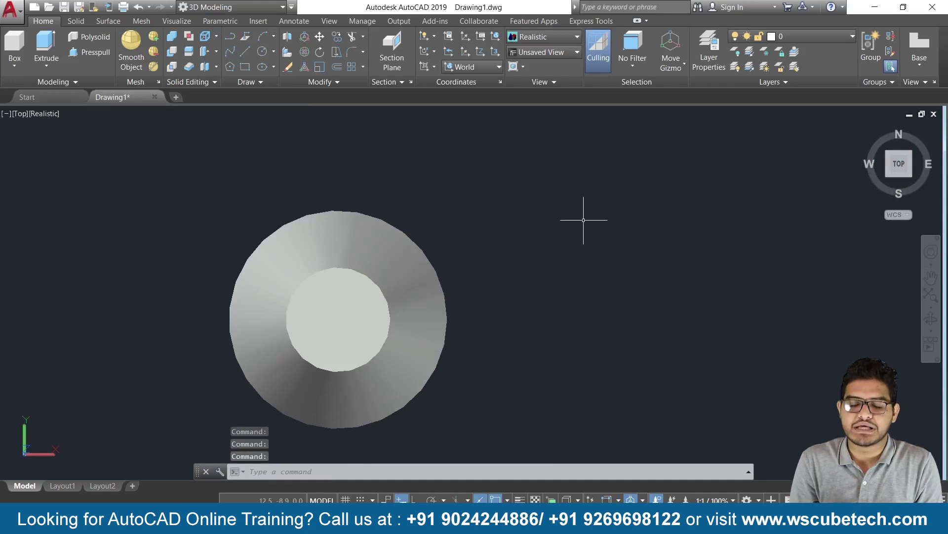
pyautogui.moveTo(899, 163)
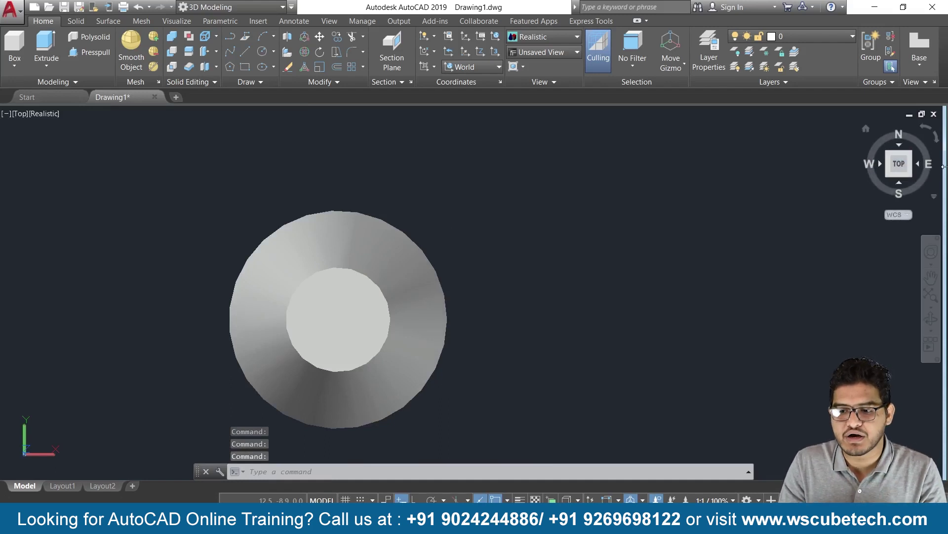
pyautogui.click(866, 131)
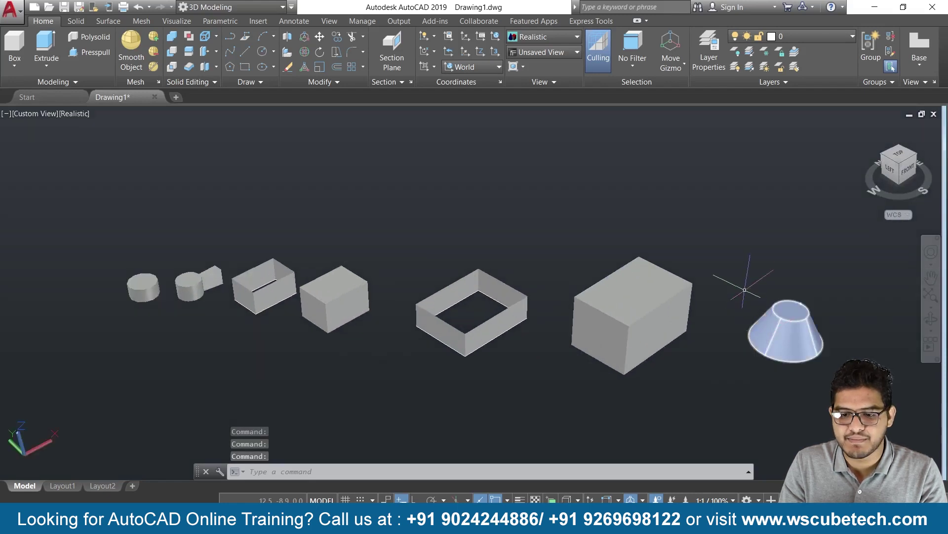
pyautogui.keyDown('shift'); pyautogui.rightClick(756, 225); pyautogui.keyUp('shift')
pyautogui.press('Escape')
pyautogui.click(690, 198)
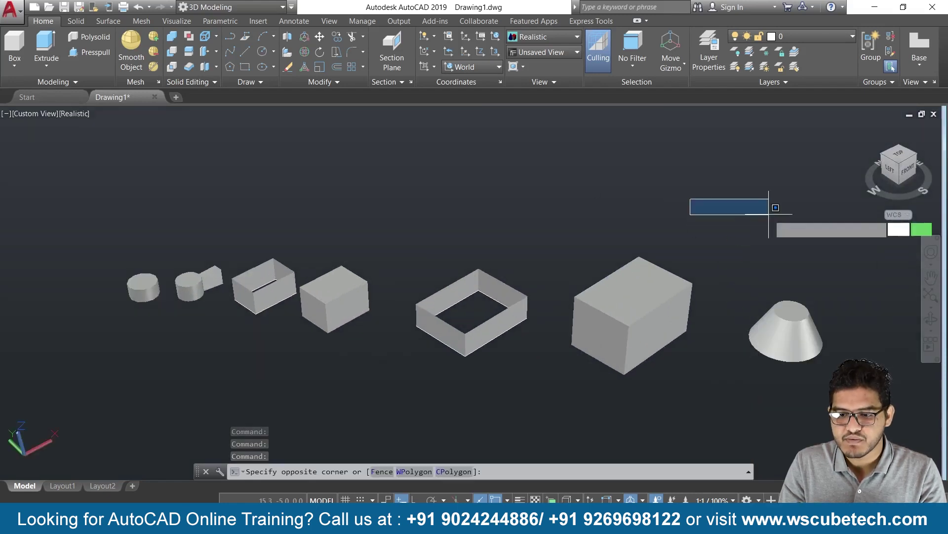
pyautogui.scroll(1, 759, 224)
pyautogui.press('Escape')
pyautogui.moveTo(783, 233)
pyautogui.mouseDown(button='middle')
pyautogui.moveTo(288, 140)
pyautogui.moveTo(254, 156)
pyautogui.mouseUp(button='middle')
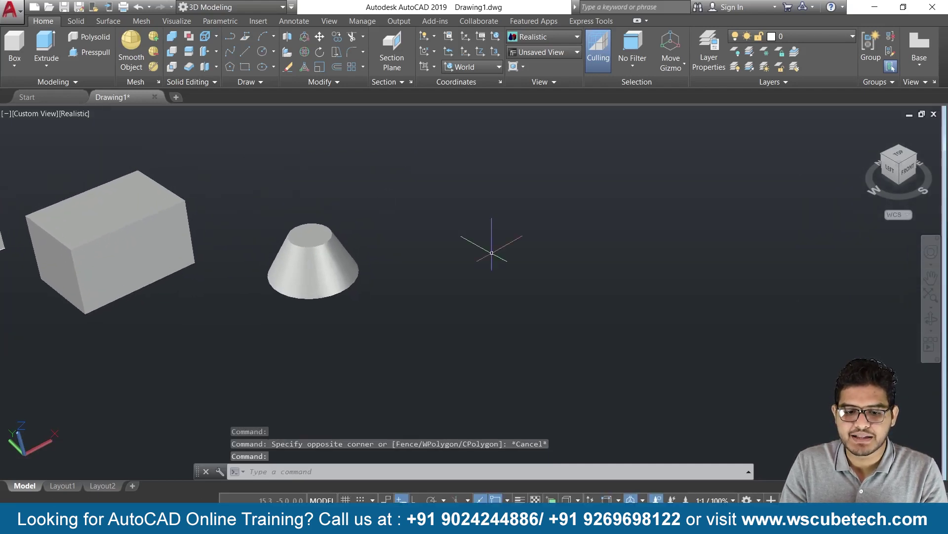
pyautogui.scroll(1, 444, 306)
pyautogui.moveTo(403, 311); pyautogui.dragTo(517, 312, button='middle')
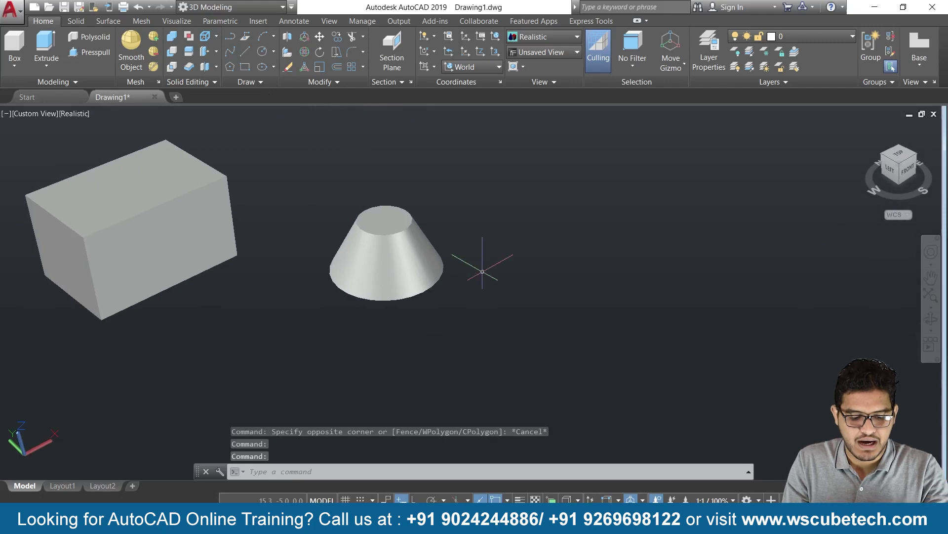
pyautogui.write('re')
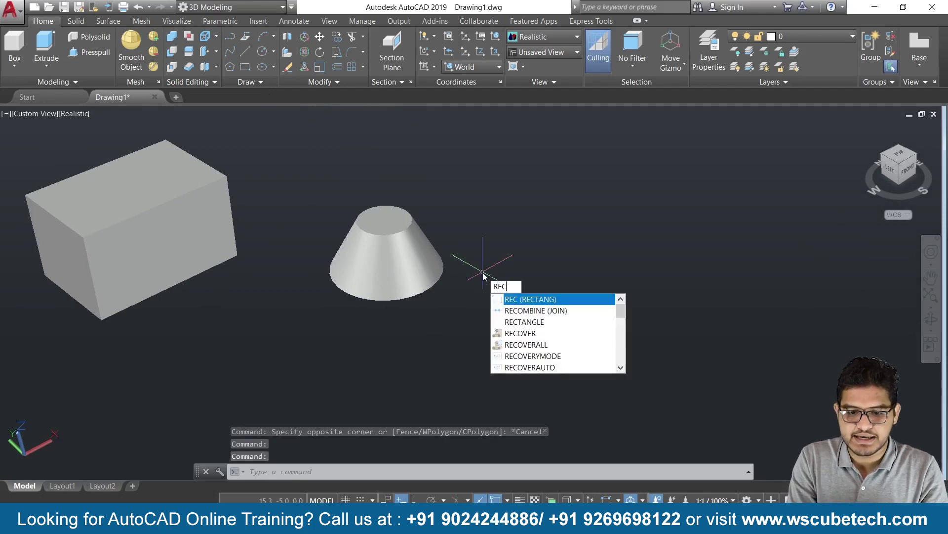
# Draw a flat rectangle to the right of the cone.
pyautogui.press('Return')
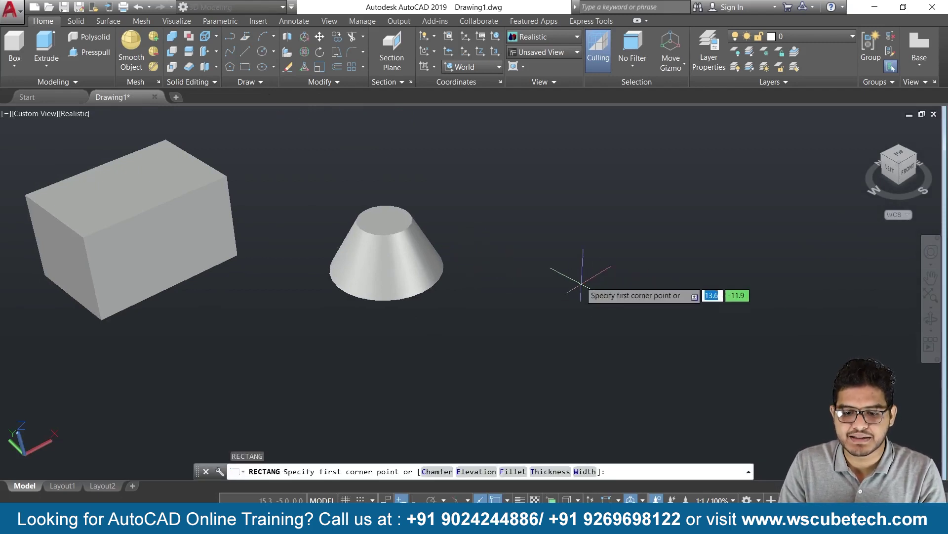
pyautogui.click(581, 277)
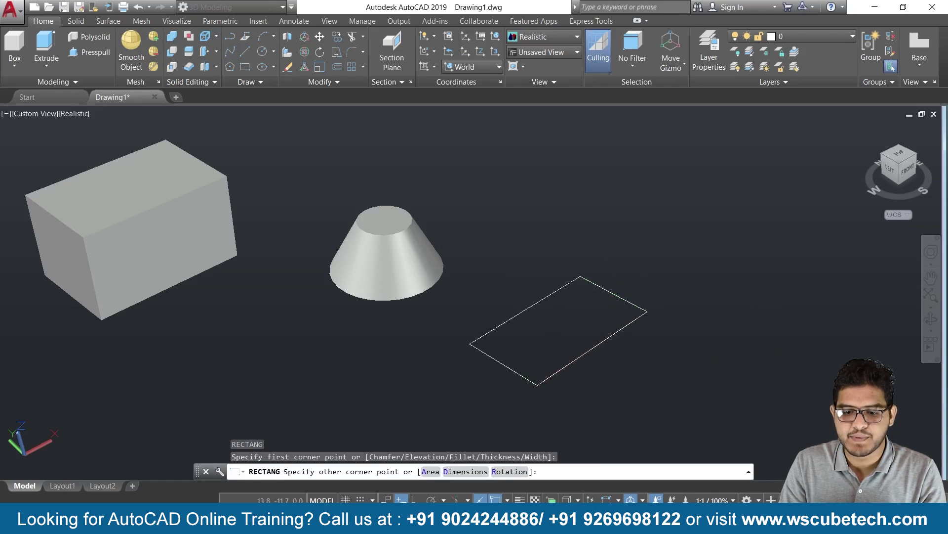
pyautogui.click(537, 385)
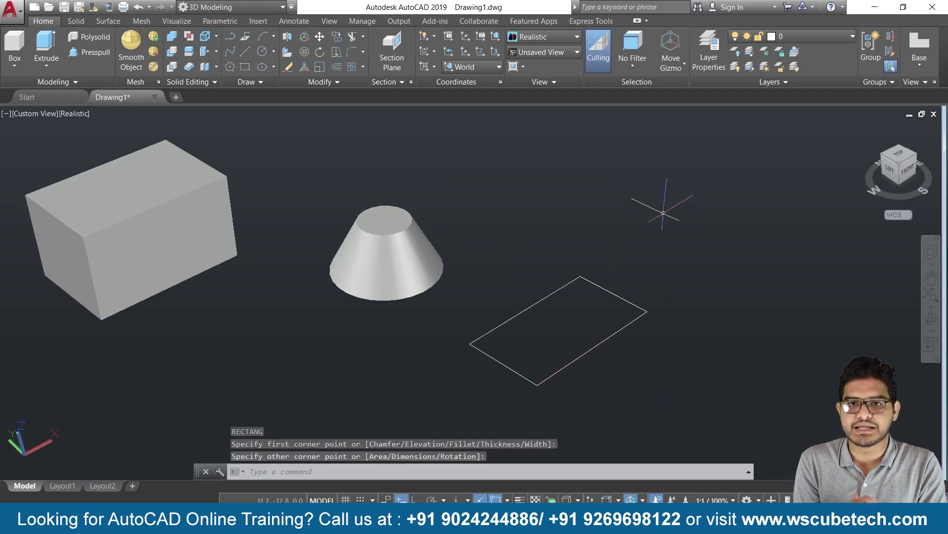
# Place a few trial spline points, then cancel the spline and reorient the view.
pyautogui.write('SP')
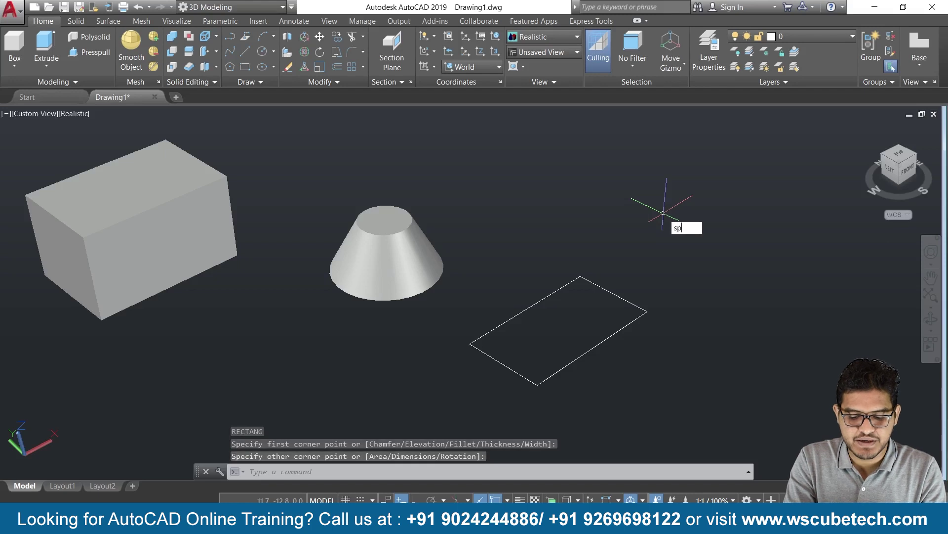
pyautogui.write('L')
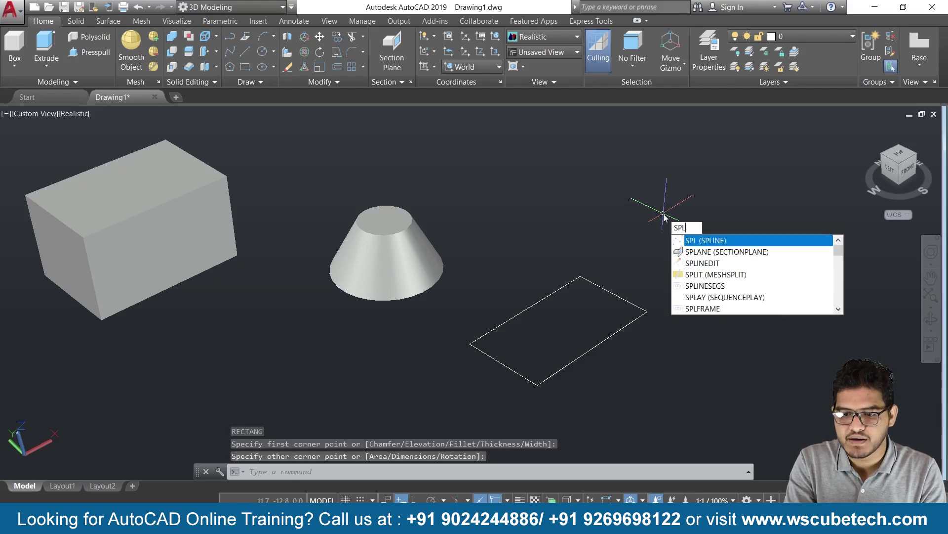
pyautogui.click(710, 243)
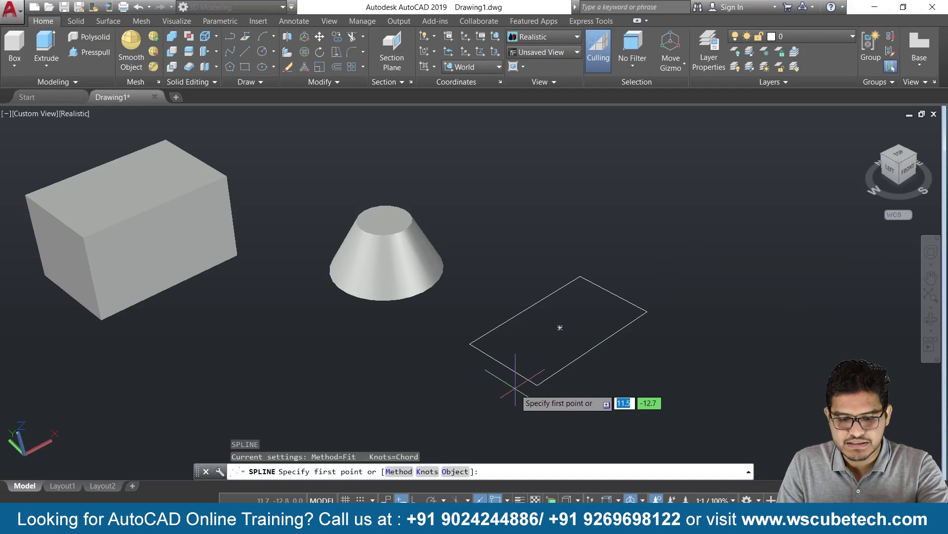
pyautogui.click(550, 339)
pyautogui.click(659, 237)
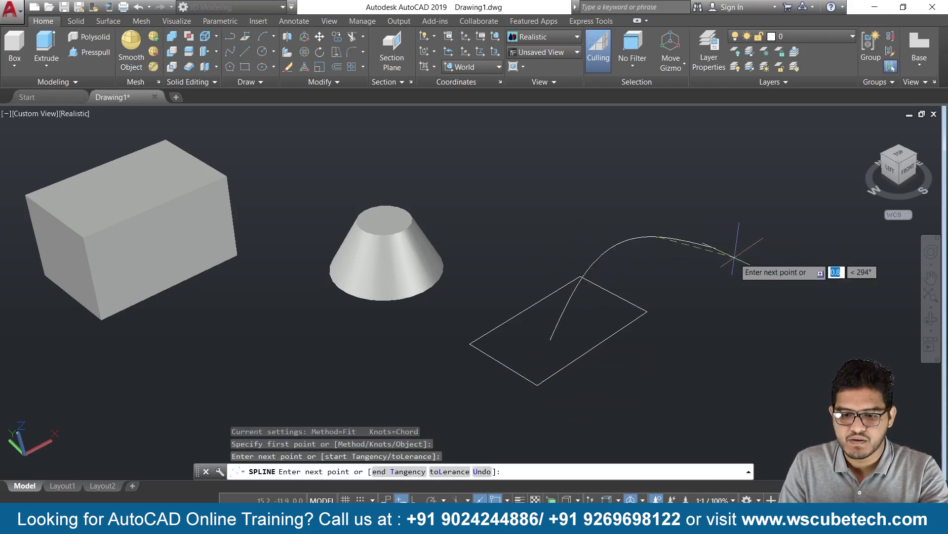
pyautogui.click(814, 188)
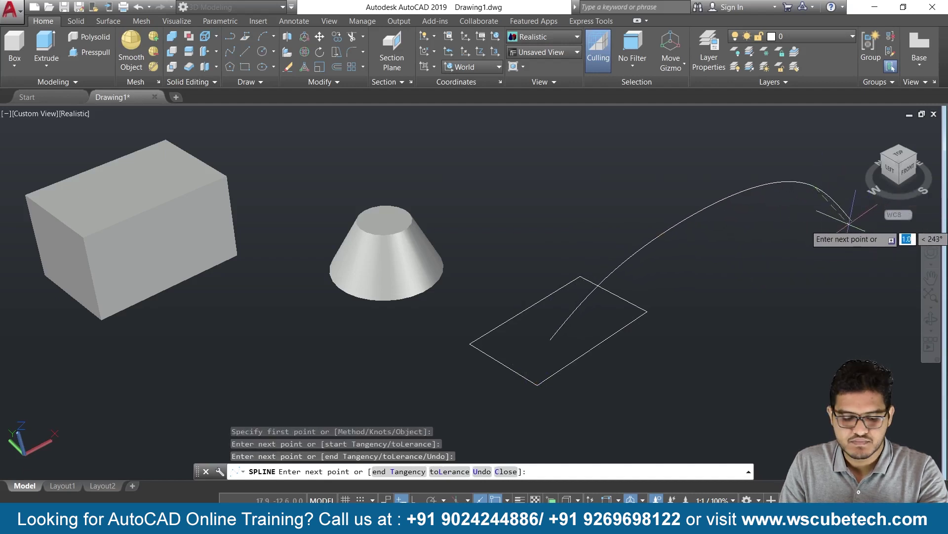
pyautogui.moveTo(843, 227)
pyautogui.keyDown('shift'); pyautogui.mouseDown(button='middle')
pyautogui.moveTo(769, 223)
pyautogui.moveTo(791, 237)
pyautogui.moveTo(806, 193)
pyautogui.moveTo(800, 220)
pyautogui.moveTo(834, 296)
pyautogui.moveTo(843, 257)
pyautogui.moveTo(807, 163)
pyautogui.moveTo(818, 246)
pyautogui.moveTo(843, 264)
pyautogui.moveTo(841, 244)
pyautogui.mouseUp(button='middle'); pyautogui.keyUp('shift')
pyautogui.press('Escape')
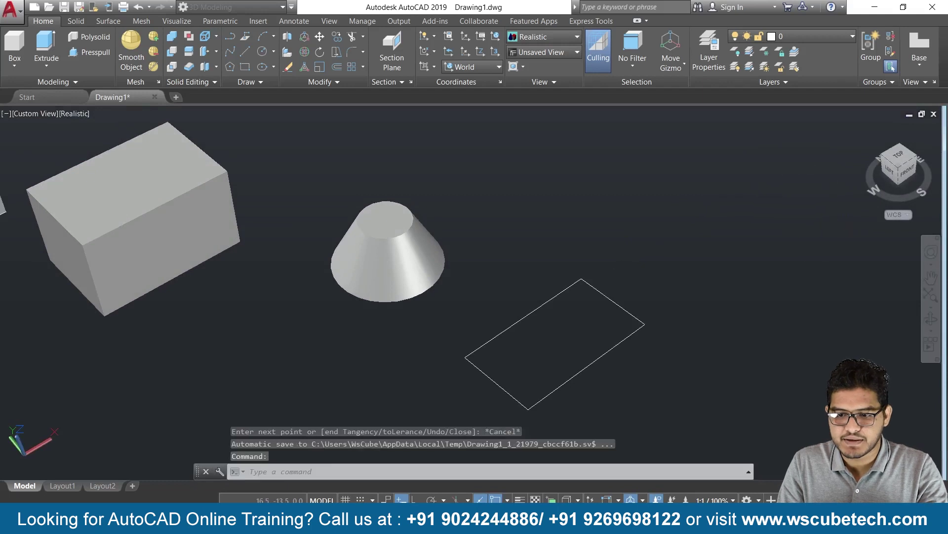
pyautogui.moveTo(739, 259); pyautogui.dragTo(720, 250, button='middle')
pyautogui.moveTo(756, 284)
pyautogui.keyDown('shift'); pyautogui.mouseDown(button='middle')
pyautogui.moveTo(698, 265)
pyautogui.moveTo(783, 268)
pyautogui.mouseUp(button='middle'); pyautogui.keyUp('shift')
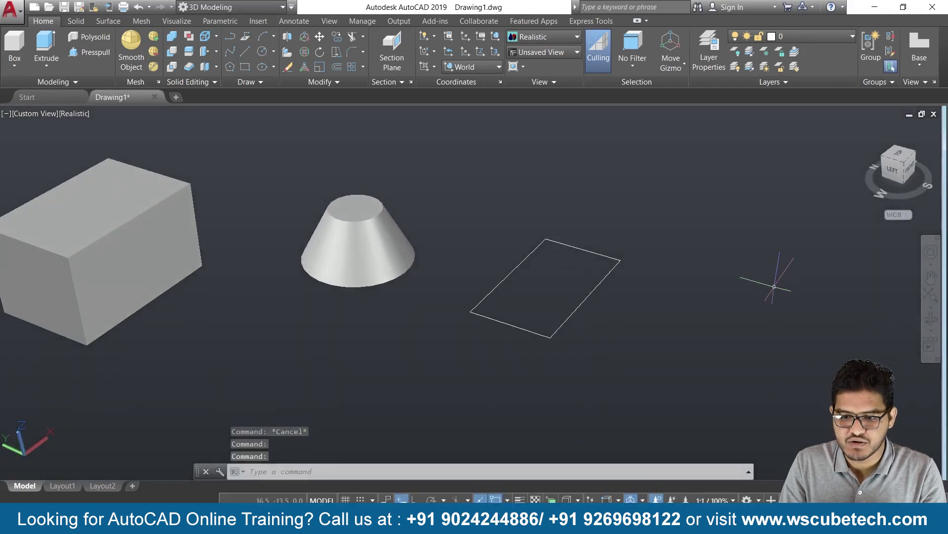
# Draw a spline from inside the rectangle, up high, then down to the far right.
pyautogui.moveTo(771, 294)
pyautogui.mouseDown(button='middle')
pyautogui.moveTo(688, 275)
pyautogui.moveTo(659, 324)
pyautogui.moveTo(601, 298)
pyautogui.mouseUp(button='middle')
pyautogui.write('sl')
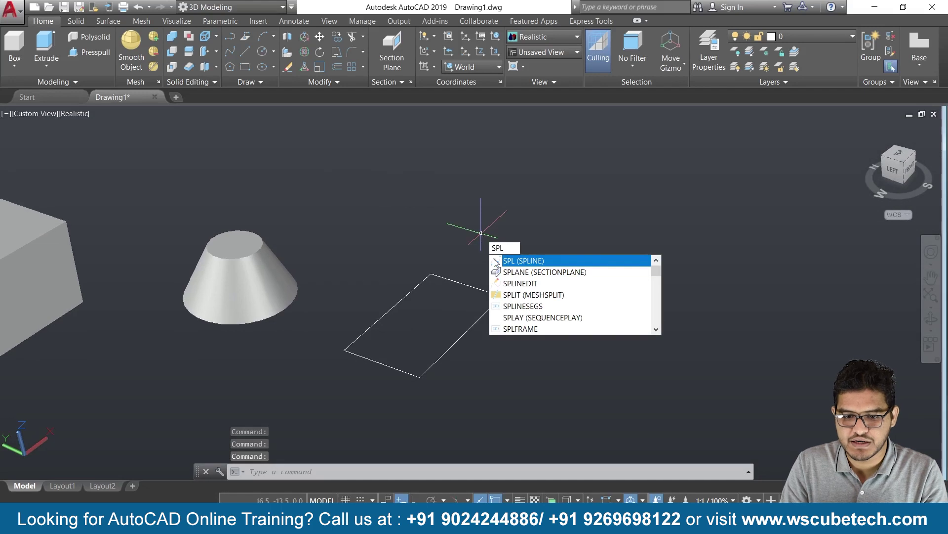
pyautogui.write('spline')
pyautogui.press('Return')
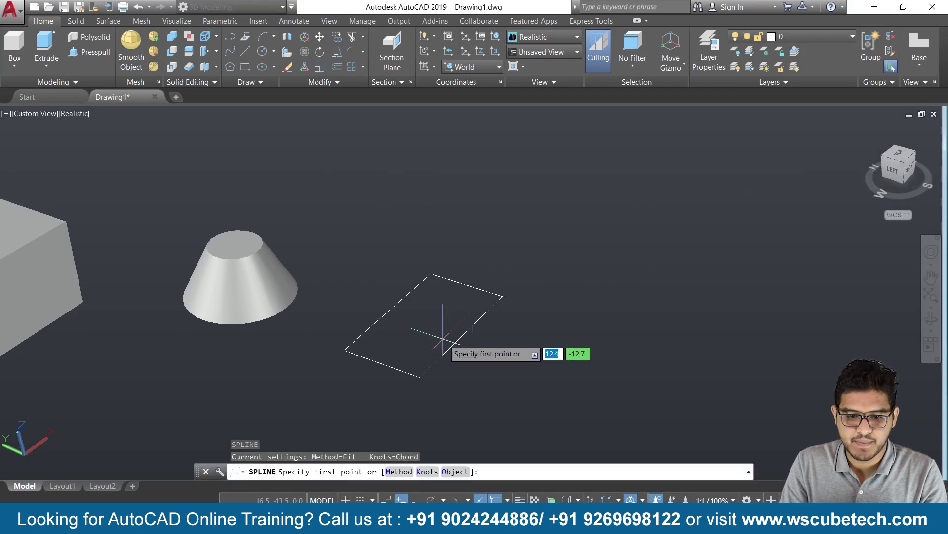
pyautogui.click(426, 322)
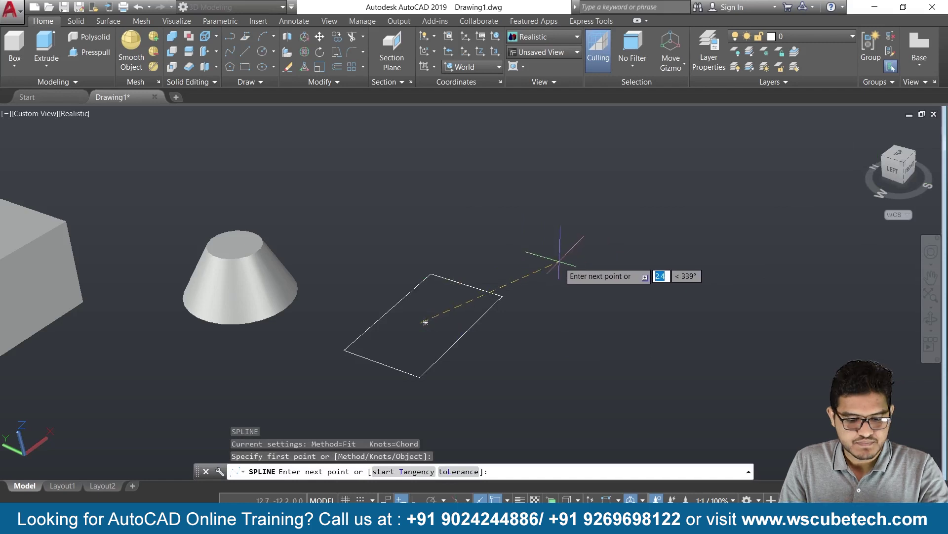
pyautogui.keyDown('shift'); pyautogui.moveTo(547, 265); pyautogui.dragTo(546, 207, button='middle'); pyautogui.keyUp('shift')
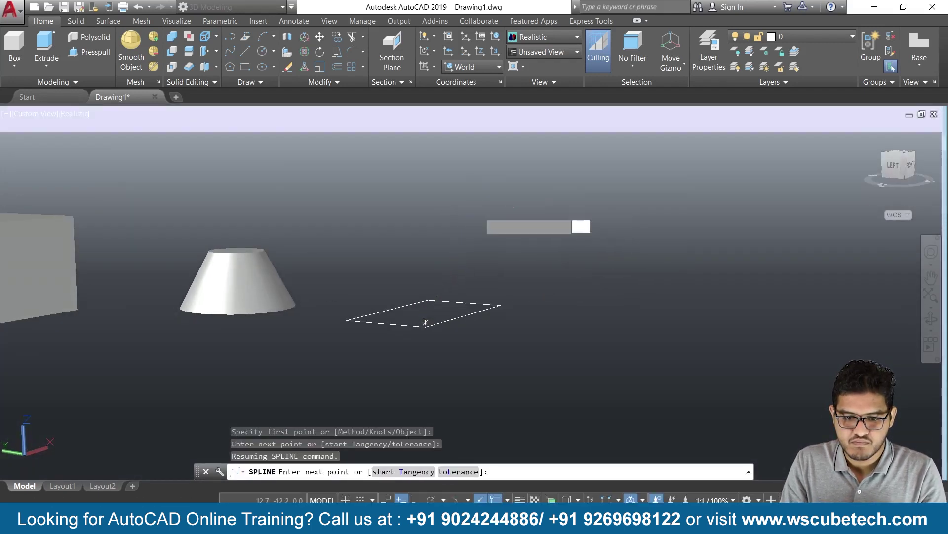
pyautogui.click(489, 211)
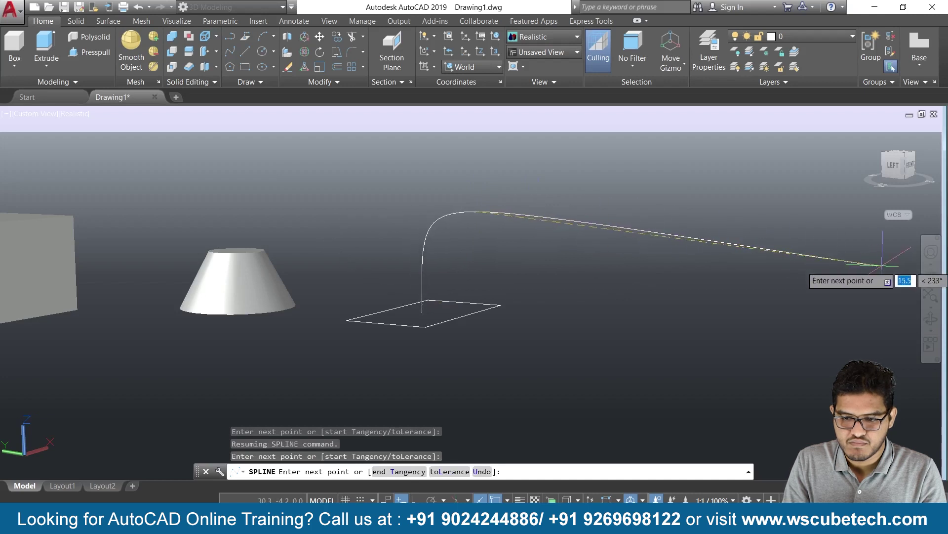
pyautogui.click(807, 270)
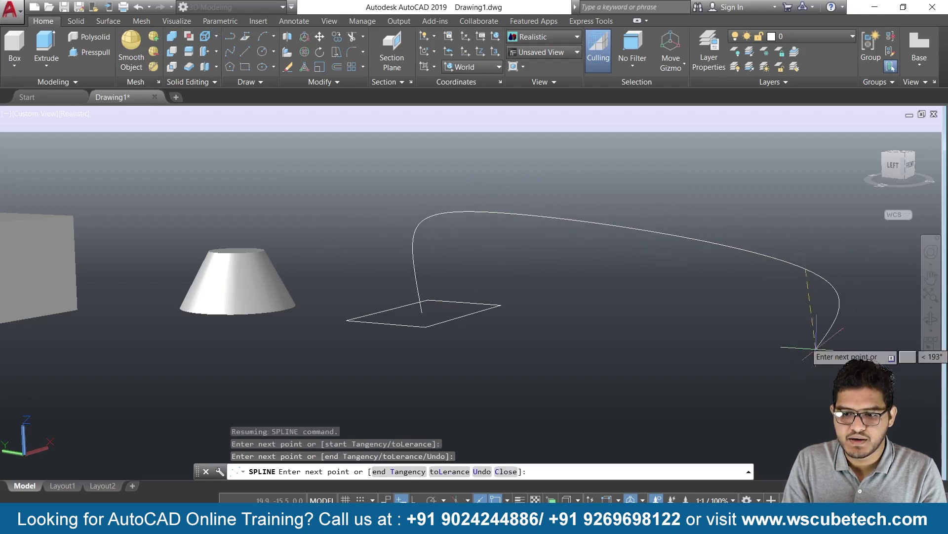
pyautogui.press('Return')
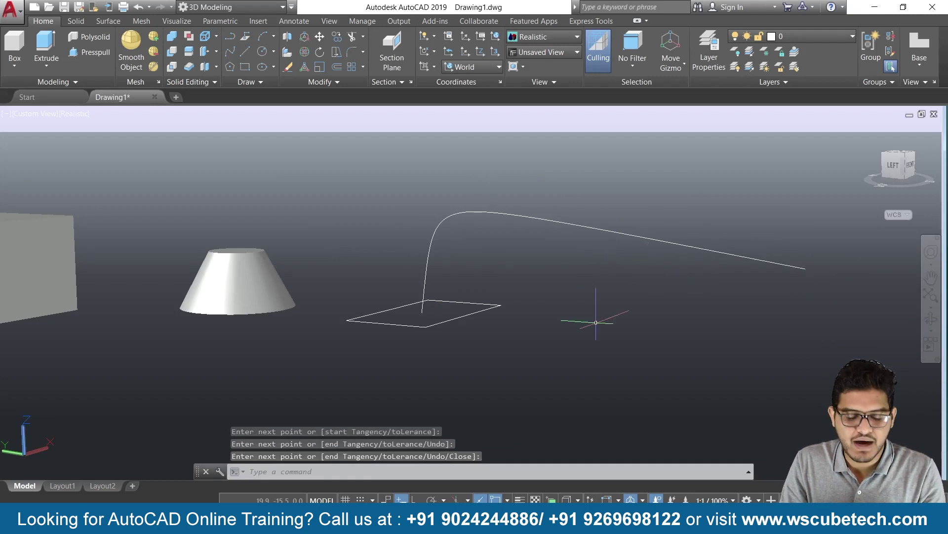
pyautogui.keyDown('shift'); pyautogui.moveTo(596, 322); pyautogui.dragTo(603, 372, button='middle'); pyautogui.keyUp('shift')
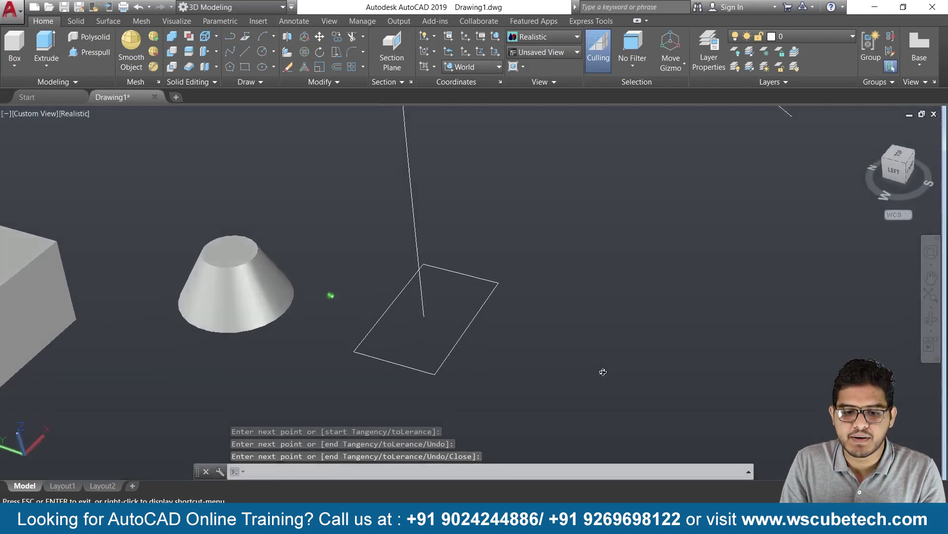
pyautogui.keyDown('shift'); pyautogui.moveTo(603, 372); pyautogui.dragTo(595, 352, button='middle'); pyautogui.keyUp('shift')
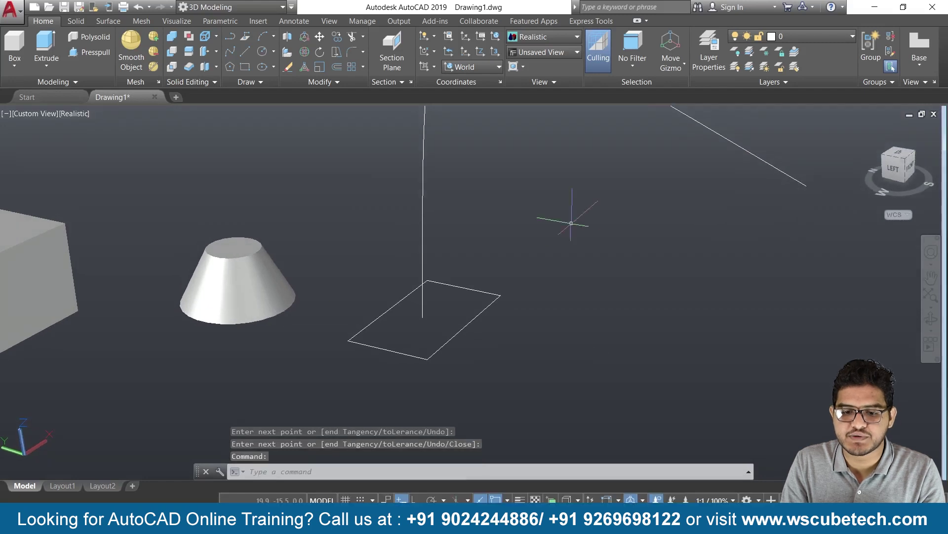
pyautogui.scroll(-3, 576, 252)
pyautogui.moveTo(547, 201)
pyautogui.mouseDown(button='middle')
pyautogui.moveTo(549, 277)
pyautogui.moveTo(544, 253)
pyautogui.mouseUp(button='middle')
# Begin extruding the rectangle, cancel, and orbit to show the whole spline.
pyautogui.write('ext')
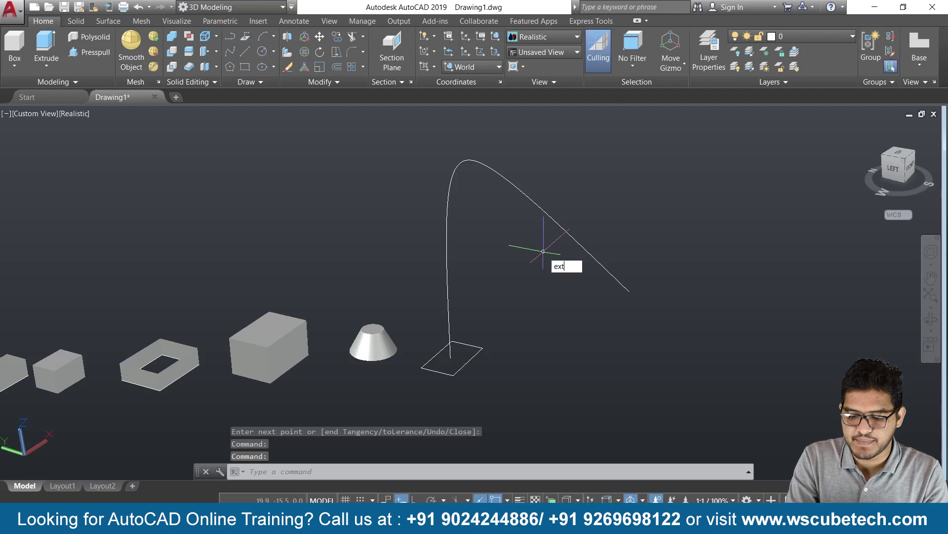
pyautogui.press('Return')
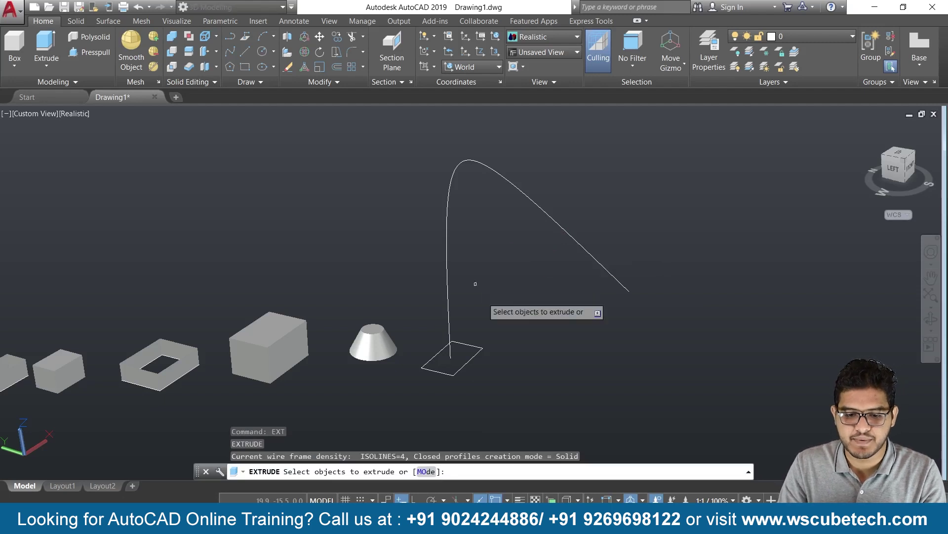
pyautogui.click(471, 356)
pyautogui.press('Return')
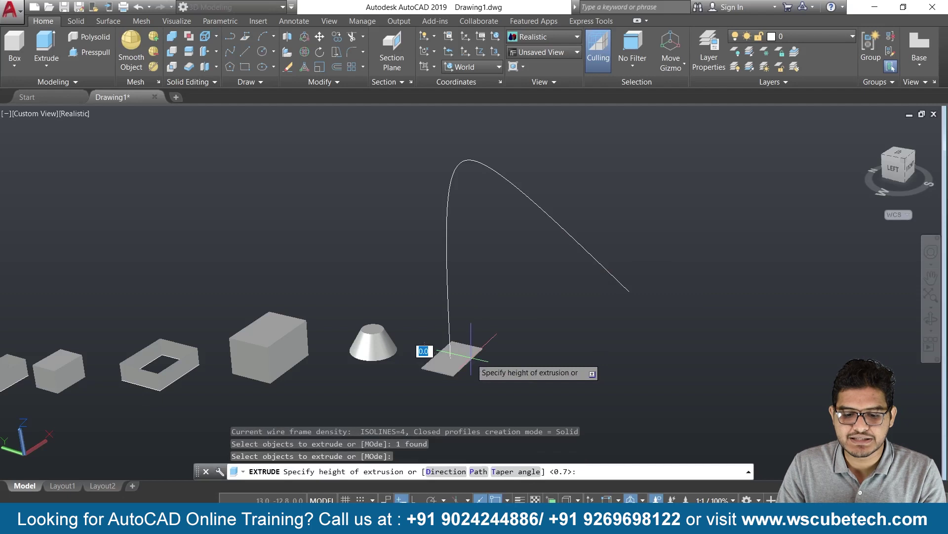
pyautogui.press('Escape')
pyautogui.moveTo(472, 349)
pyautogui.keyDown('shift'); pyautogui.mouseDown(button='middle')
pyautogui.moveTo(525, 349)
pyautogui.moveTo(535, 379)
pyautogui.moveTo(496, 390)
pyautogui.mouseUp(button='middle'); pyautogui.keyUp('shift')
pyautogui.moveTo(546, 345)
pyautogui.keyDown('shift'); pyautogui.mouseDown(button='middle')
pyautogui.moveTo(534, 381)
pyautogui.moveTo(437, 381)
pyautogui.moveTo(512, 360)
pyautogui.moveTo(524, 379)
pyautogui.mouseUp(button='middle'); pyautogui.keyUp('shift')
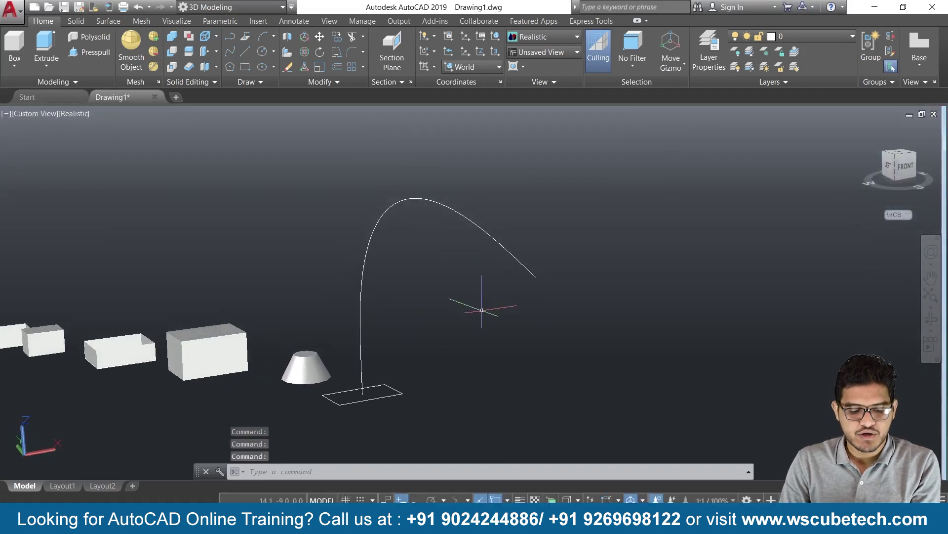
# Sweep the rectangle along the arching spline using EXTRUDE's Path option.
pyautogui.write('EXt')
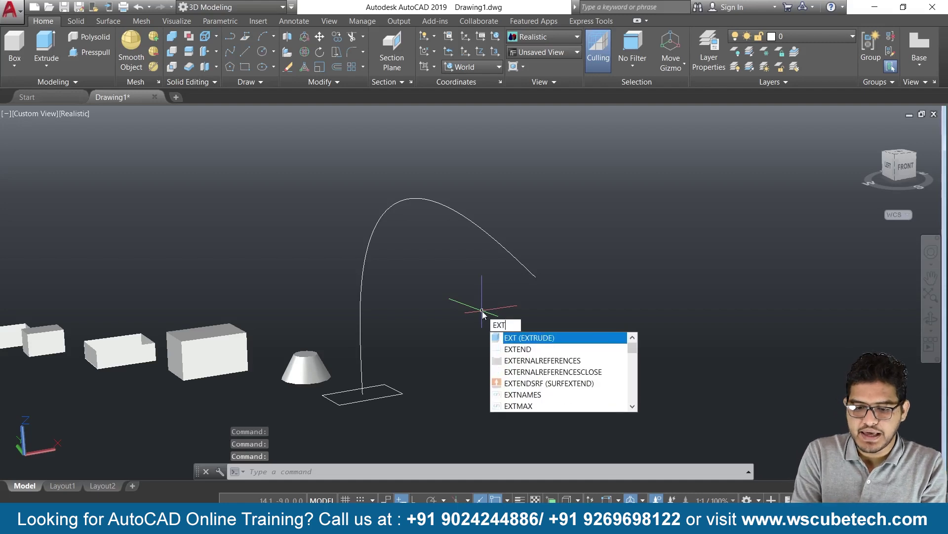
pyautogui.press('Return')
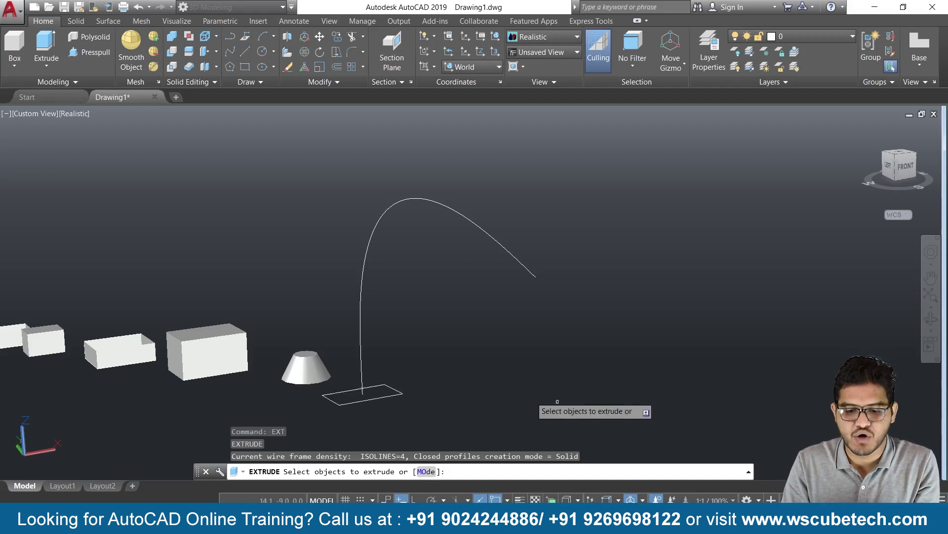
pyautogui.moveTo(513, 383)
pyautogui.keyDown('shift'); pyautogui.mouseDown(button='middle')
pyautogui.moveTo(457, 395)
pyautogui.moveTo(417, 373)
pyautogui.moveTo(364, 377)
pyautogui.moveTo(432, 389)
pyautogui.moveTo(443, 366)
pyautogui.moveTo(479, 383)
pyautogui.moveTo(525, 377)
pyautogui.moveTo(523, 390)
pyautogui.mouseUp(button='middle'); pyautogui.keyUp('shift')
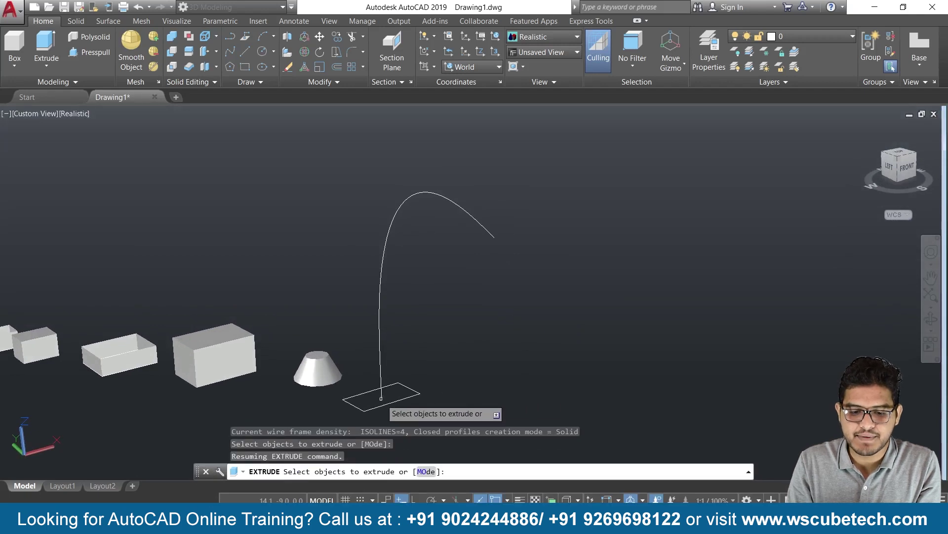
pyautogui.click(386, 403)
pyautogui.press('Return')
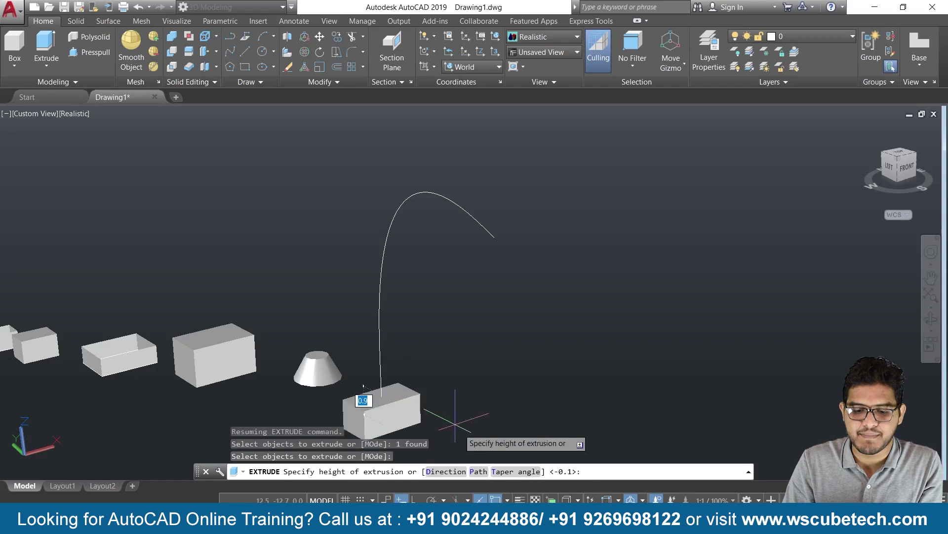
pyautogui.click(478, 473)
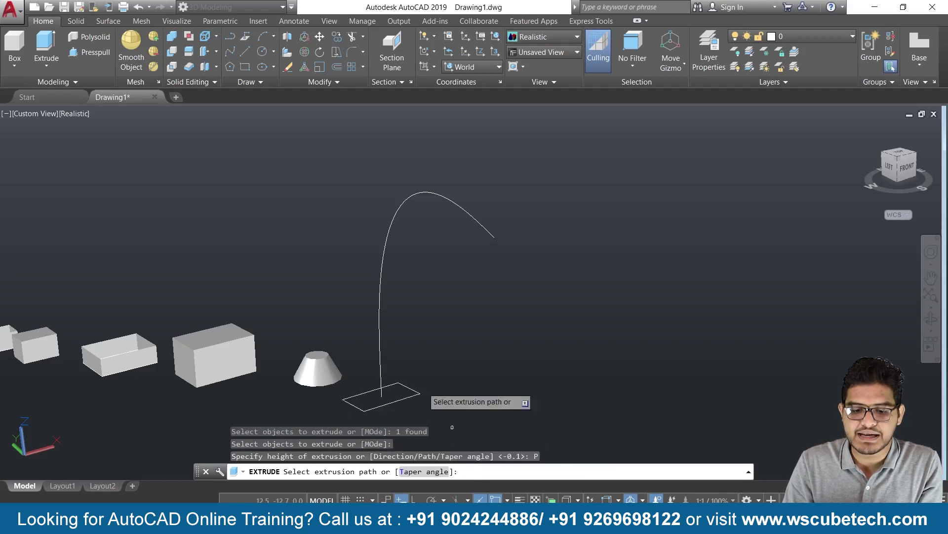
pyautogui.click(378, 346)
pyautogui.moveTo(538, 330)
pyautogui.keyDown('shift'); pyautogui.mouseDown(button='middle')
pyautogui.moveTo(435, 332)
pyautogui.moveTo(323, 284)
pyautogui.moveTo(330, 369)
pyautogui.moveTo(418, 319)
pyautogui.moveTo(582, 318)
pyautogui.mouseUp(button='middle'); pyautogui.keyUp('shift')
pyautogui.scroll(-3, 498, 286)
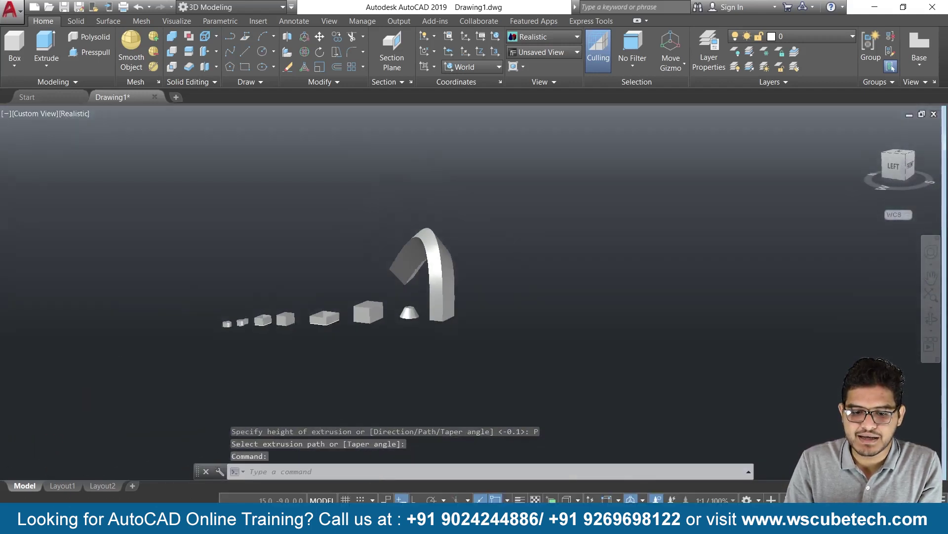
pyautogui.scroll(3, 427, 289)
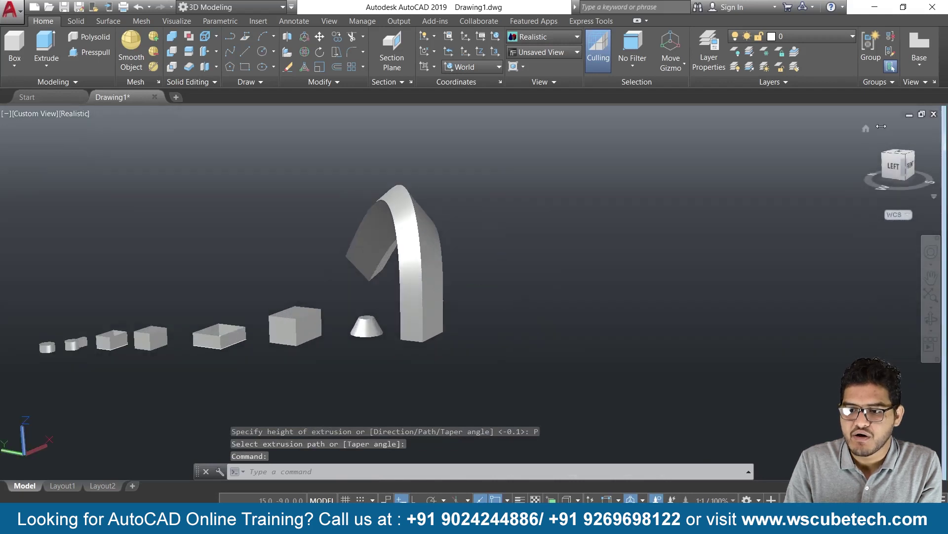
pyautogui.click(867, 130)
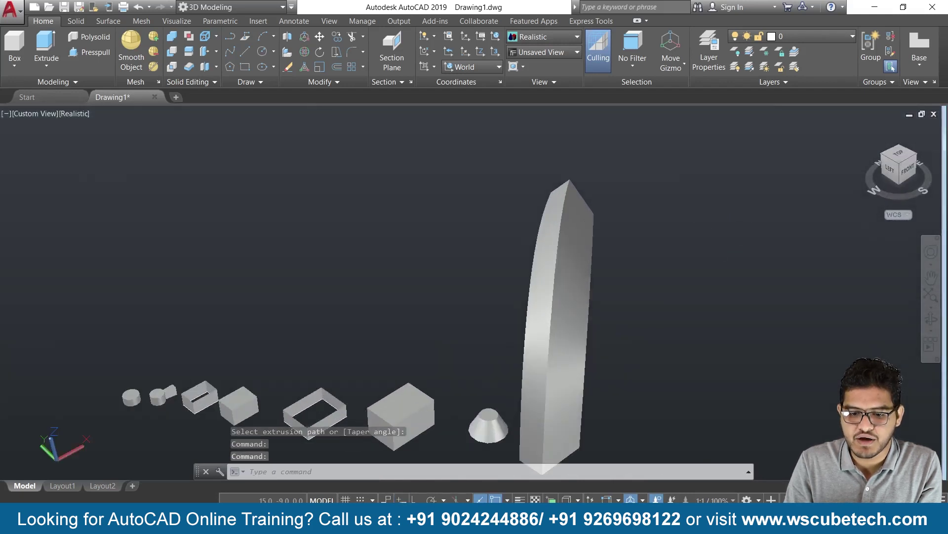
pyautogui.keyDown('shift'); pyautogui.rightClick(725, 310); pyautogui.keyUp('shift')
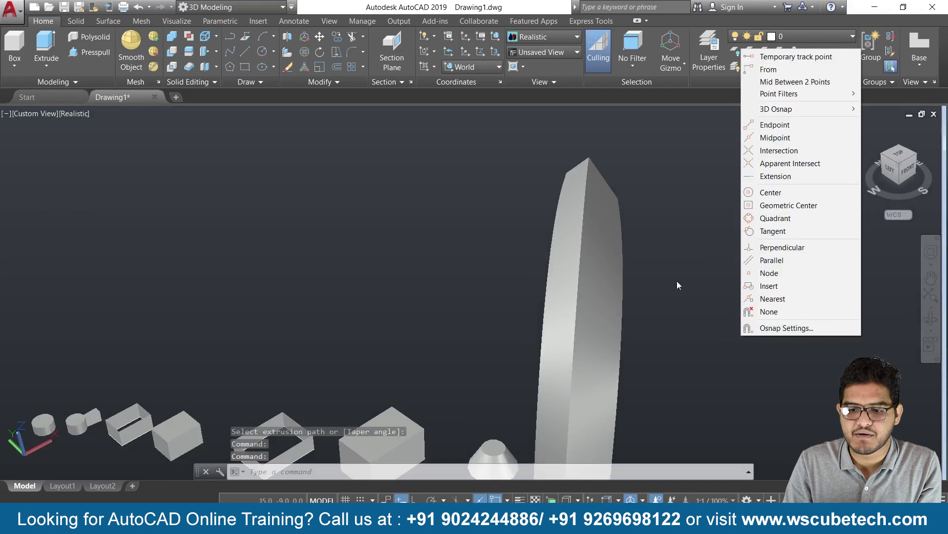
pyautogui.click(663, 293)
pyautogui.keyDown('shift'); pyautogui.moveTo(735, 313); pyautogui.dragTo(682, 277, button='middle'); pyautogui.keyUp('shift')
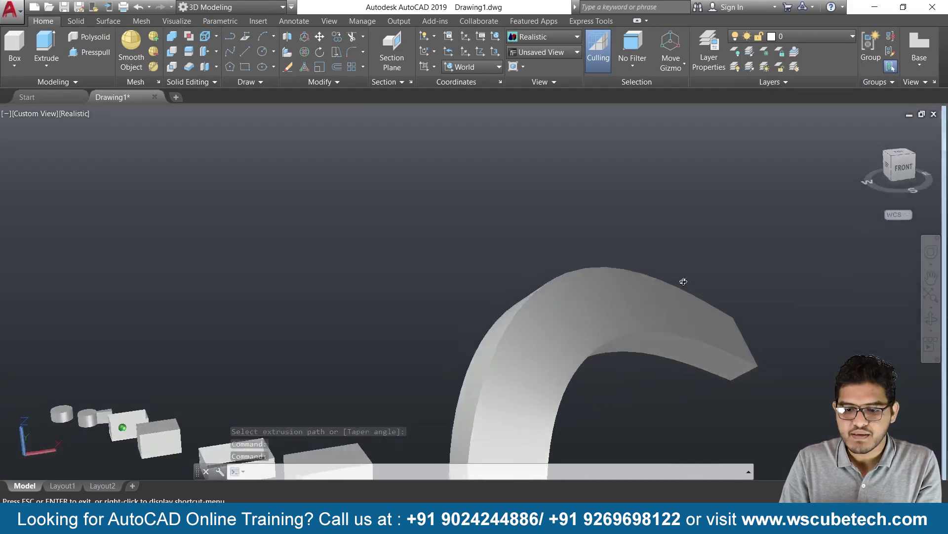
pyautogui.scroll(2, 712, 297)
pyautogui.scroll(2, 721, 306)
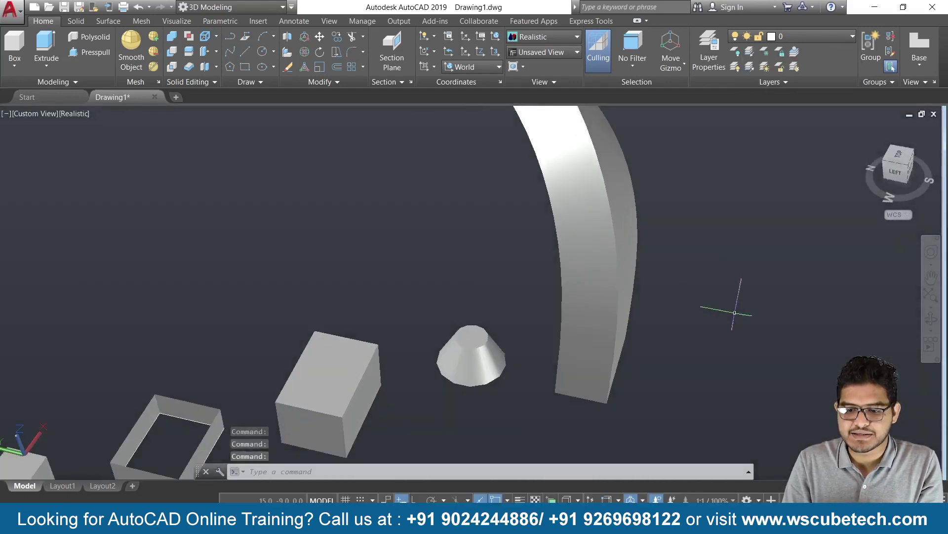
pyautogui.moveTo(730, 303)
pyautogui.mouseDown(button='middle')
pyautogui.moveTo(595, 284)
pyautogui.moveTo(429, 309)
pyautogui.mouseUp(button='middle')
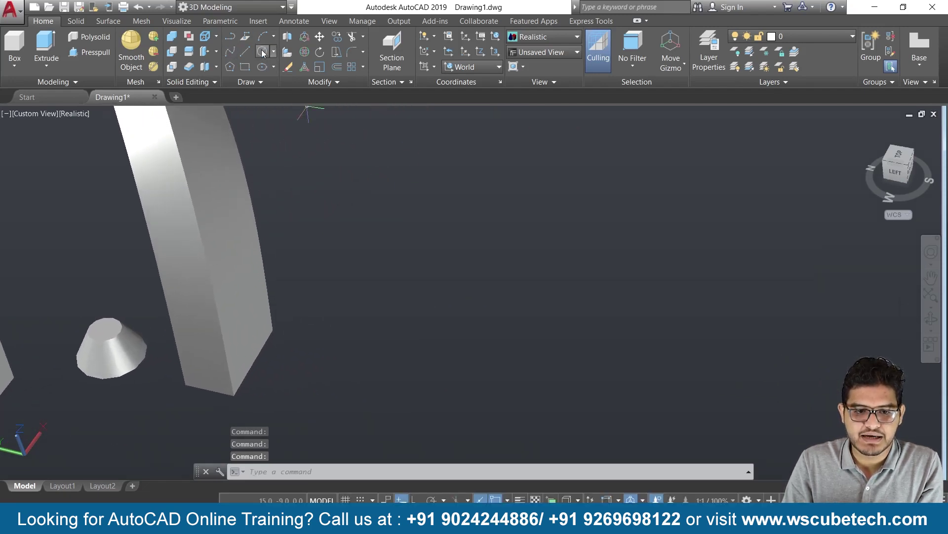
pyautogui.click(273, 68)
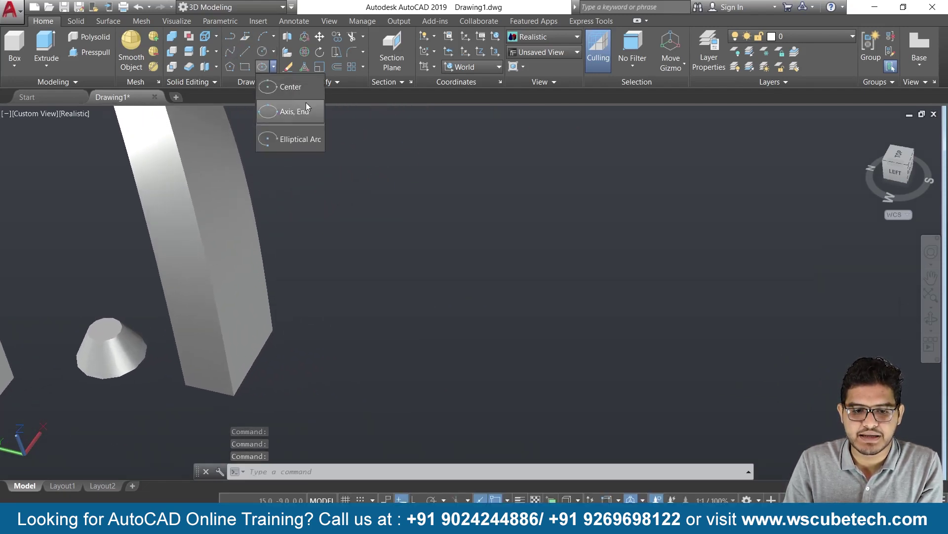
# Draw a centre-defined ellipse beside the cone, with the other axis distance 1.9.
pyautogui.click(287, 89)
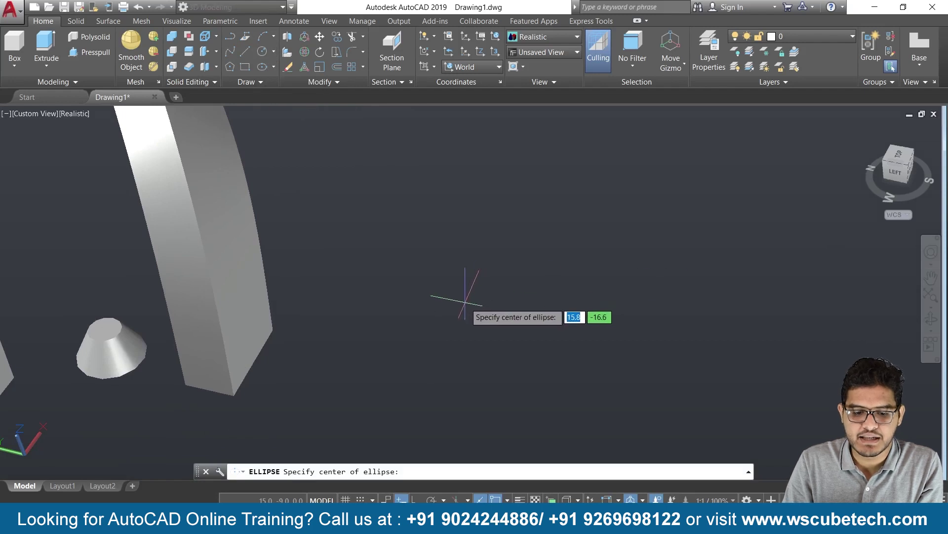
pyautogui.click(466, 301)
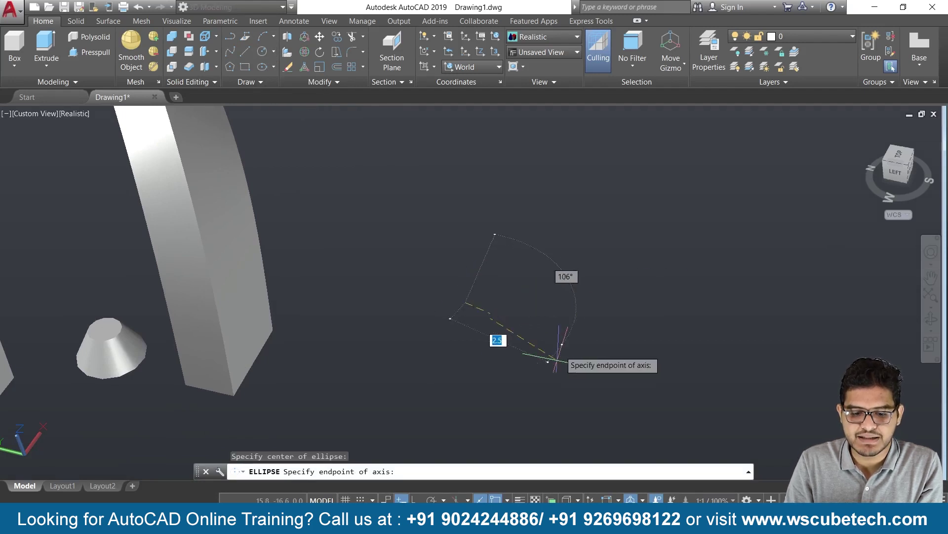
pyautogui.click(576, 319)
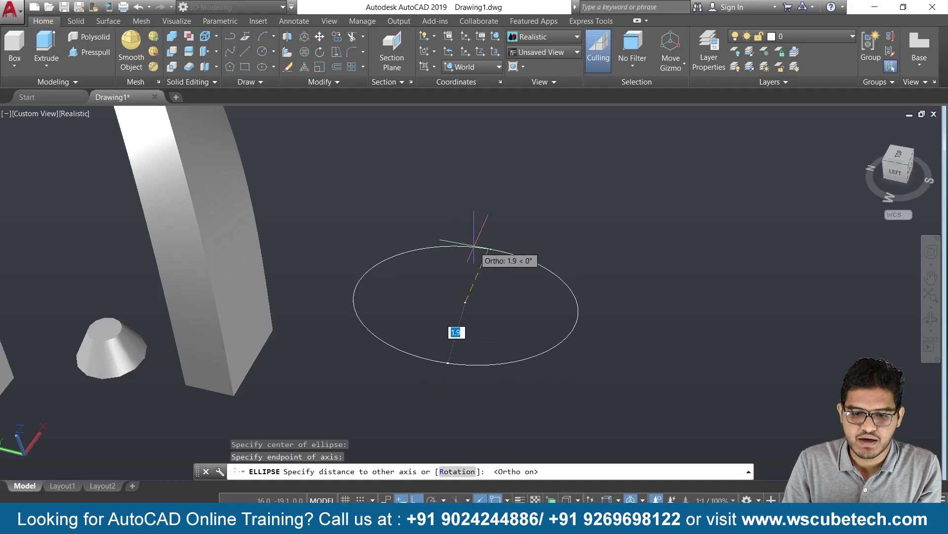
pyautogui.click(476, 246)
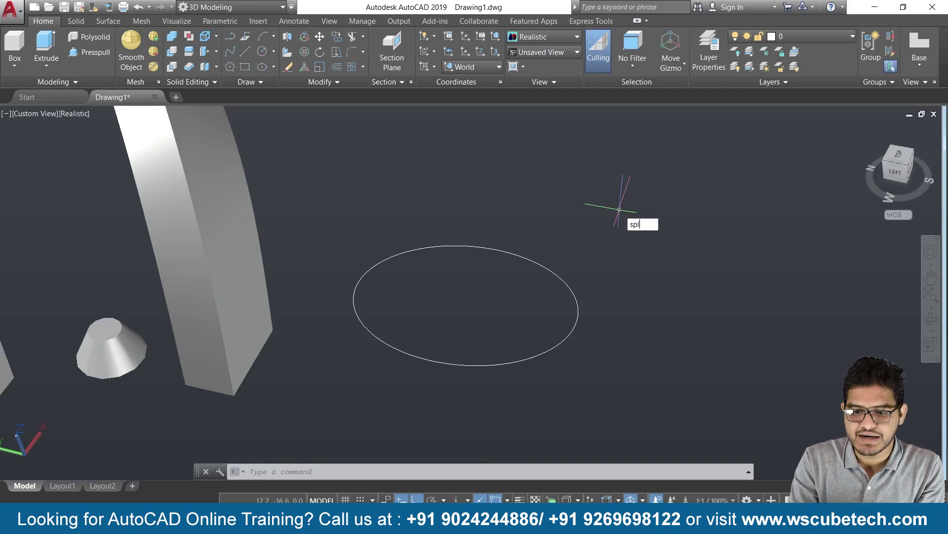
# Draw a three-point spline from inside the ellipse, rising above it and arching over to the right.
pyautogui.click(648, 237)
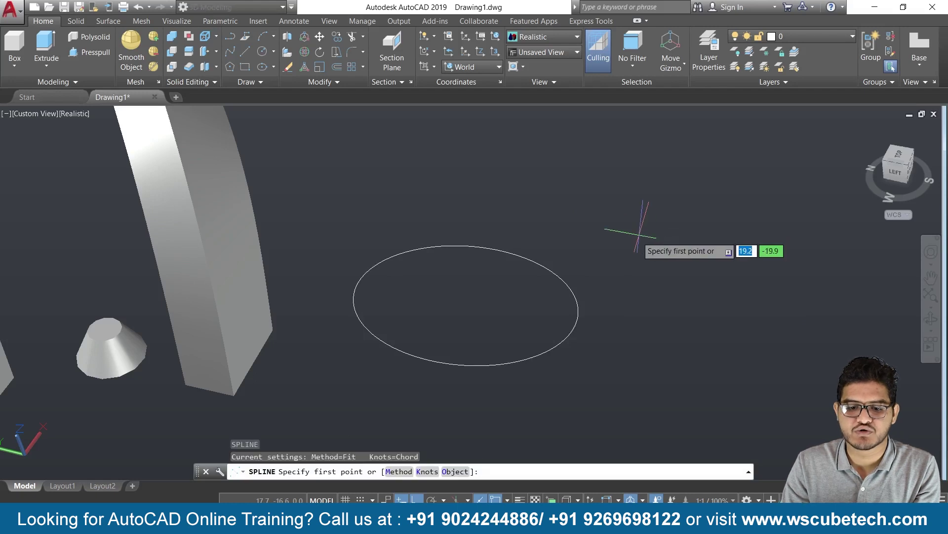
pyautogui.click(469, 307)
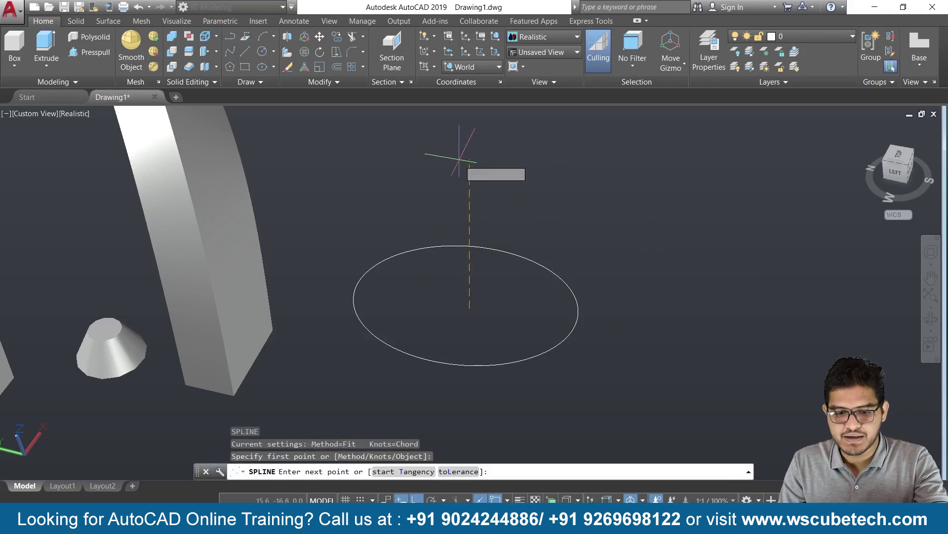
pyautogui.click(482, 148)
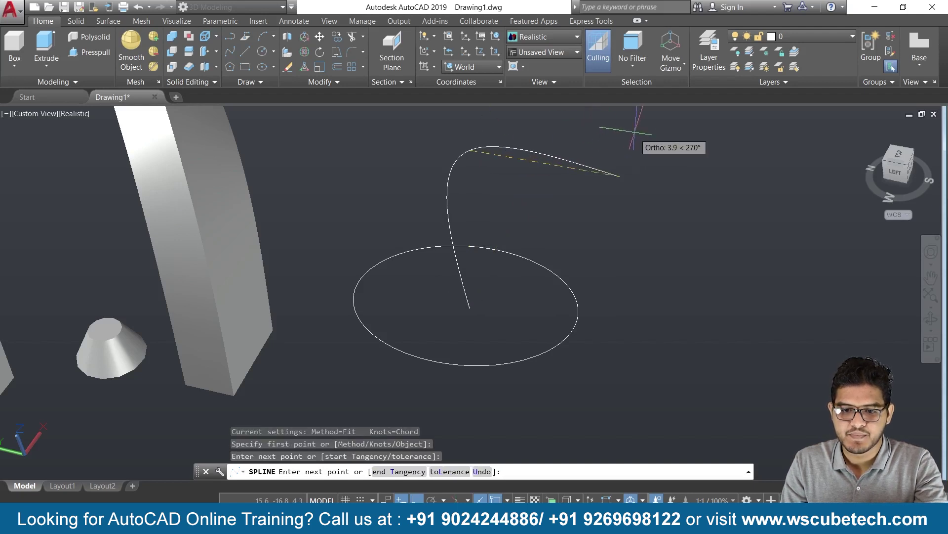
pyautogui.click(621, 110)
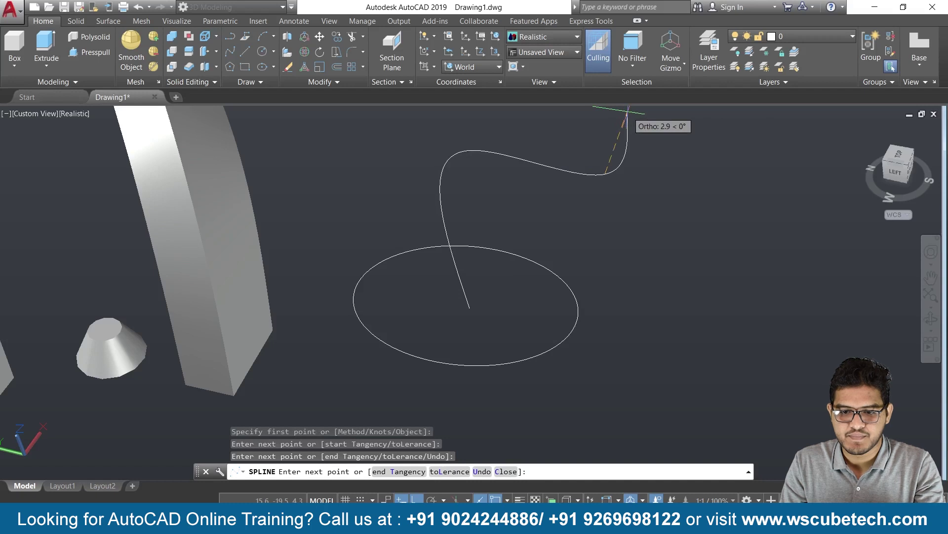
pyautogui.press('Return')
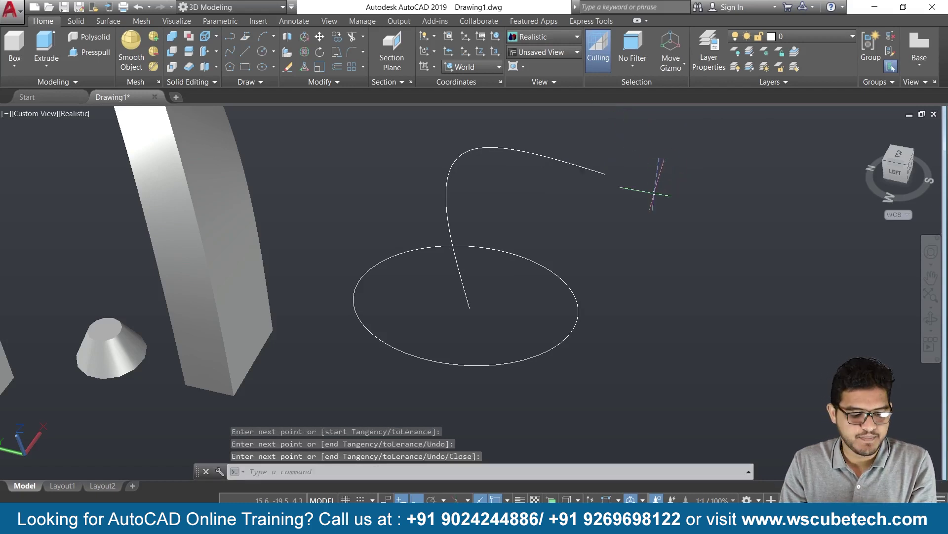
pyautogui.moveTo(642, 236)
pyautogui.keyDown('shift'); pyautogui.mouseDown(button='middle')
pyautogui.moveTo(393, 188)
pyautogui.moveTo(667, 256)
pyautogui.mouseUp(button='middle'); pyautogui.keyUp('shift')
pyautogui.write('EXT')
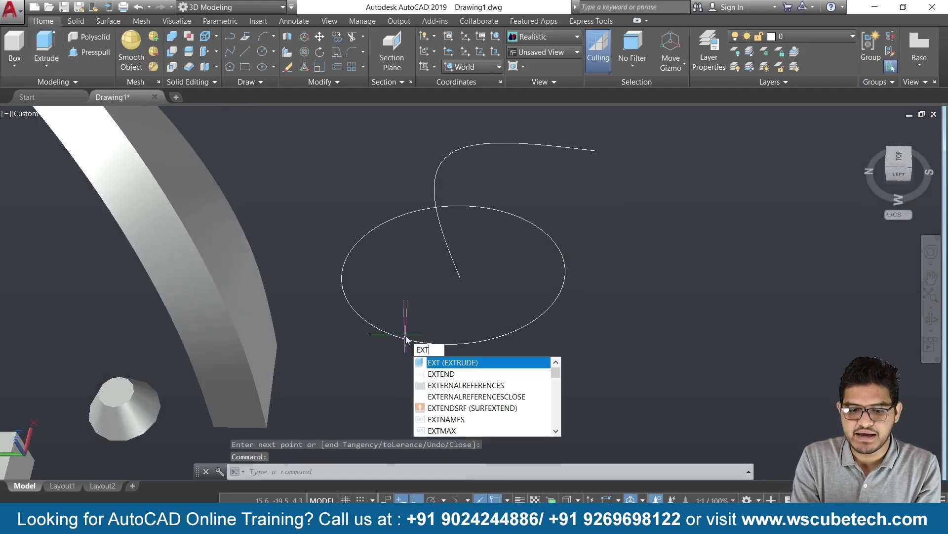
pyautogui.press('Return')
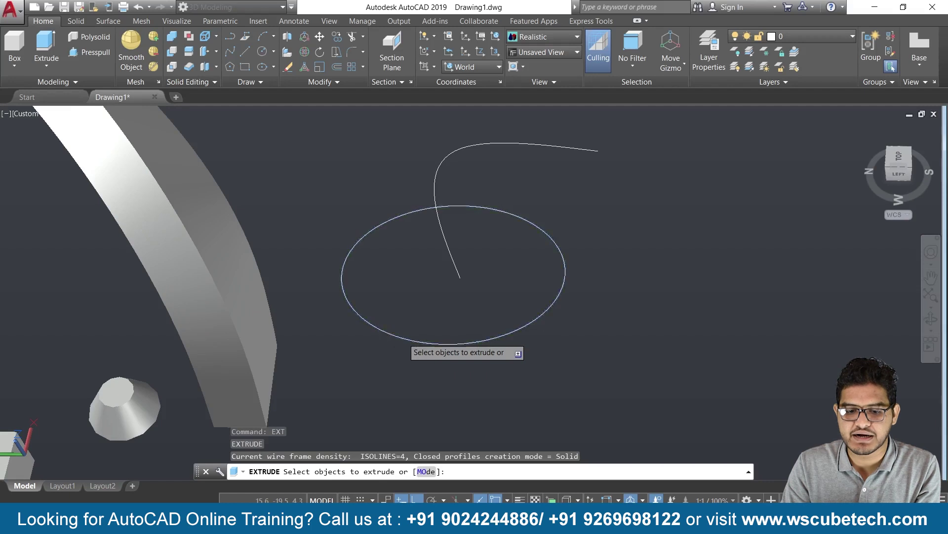
pyautogui.click(403, 338)
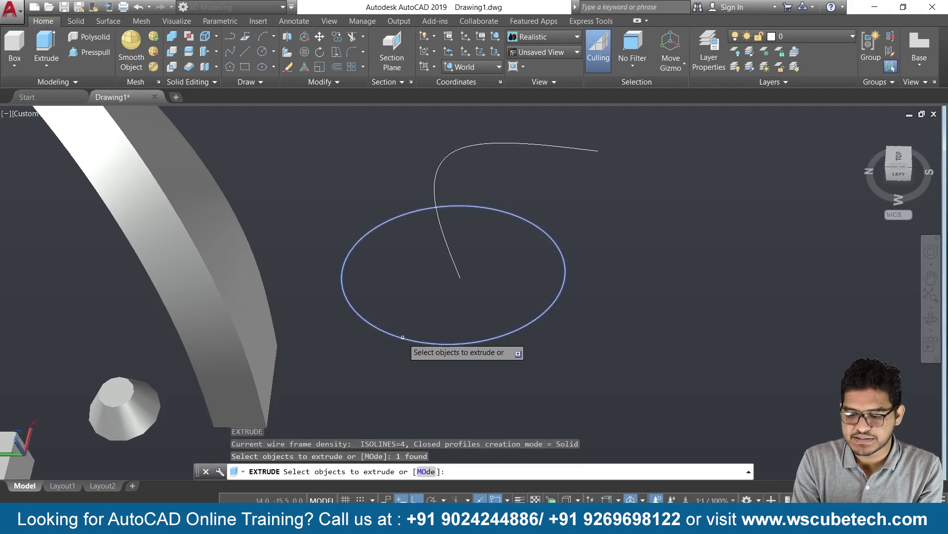
pyautogui.press('Return')
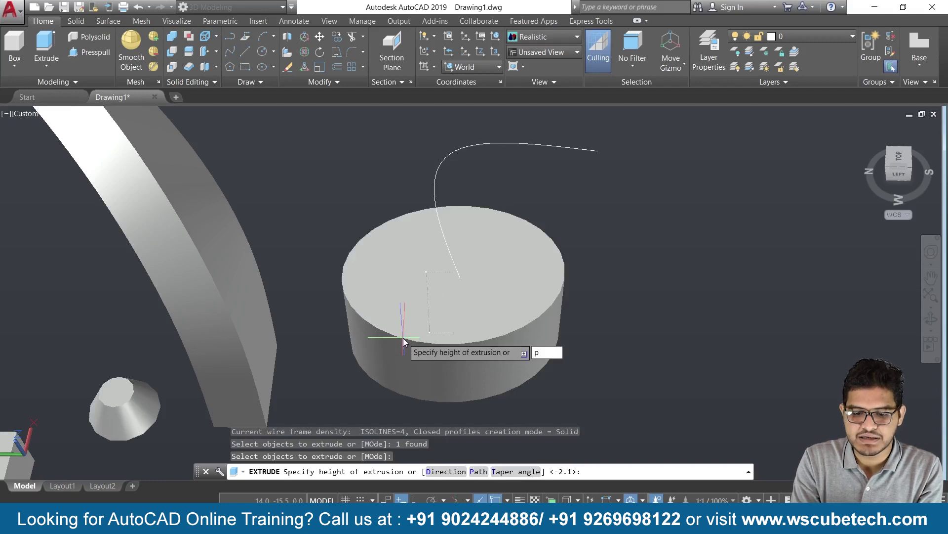
pyautogui.press('Return')
pyautogui.click(449, 252)
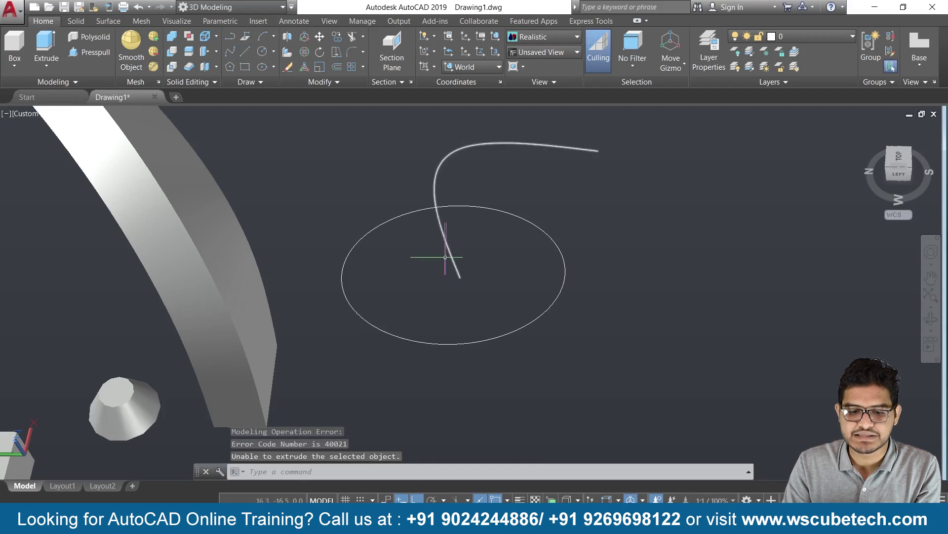
pyautogui.moveTo(473, 333)
pyautogui.keyDown('shift'); pyautogui.mouseDown(button='middle')
pyautogui.moveTo(429, 284)
pyautogui.moveTo(435, 355)
pyautogui.mouseUp(button='middle'); pyautogui.keyUp('shift')
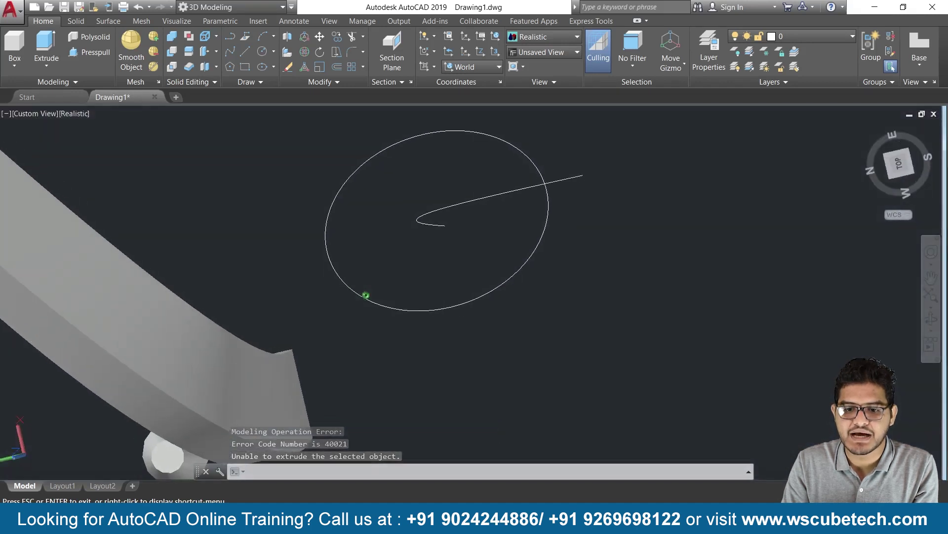
pyautogui.keyDown('shift'); pyautogui.moveTo(365, 295); pyautogui.dragTo(365, 295, button='middle'); pyautogui.keyUp('shift')
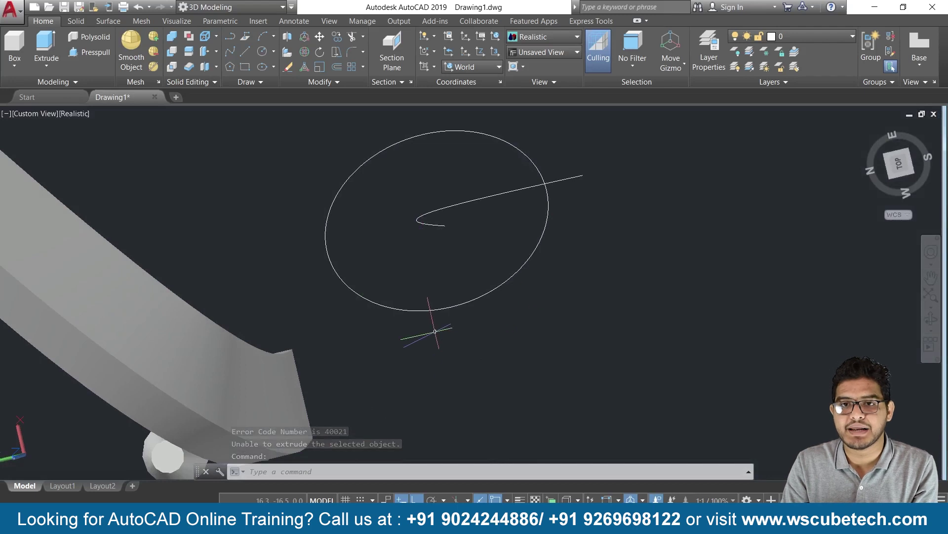
# Zoom and orbit to a side angle that shows the ellipse and spline beside the solids.
pyautogui.scroll(-3, 434, 331)
pyautogui.scroll(-1, 435, 331)
pyautogui.scroll(-1, 435, 330)
pyautogui.scroll(-3, 435, 330)
pyautogui.scroll(3, 420, 323)
pyautogui.scroll(3, 420, 322)
pyautogui.scroll(-1, 424, 322)
pyautogui.scroll(-3, 430, 328)
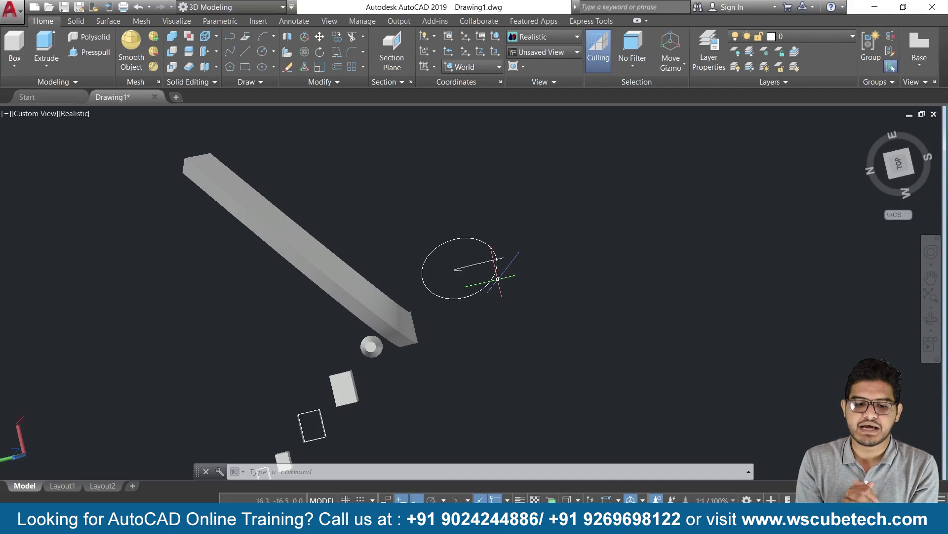
pyautogui.scroll(-1, 332, 261)
pyautogui.scroll(-1, 318, 328)
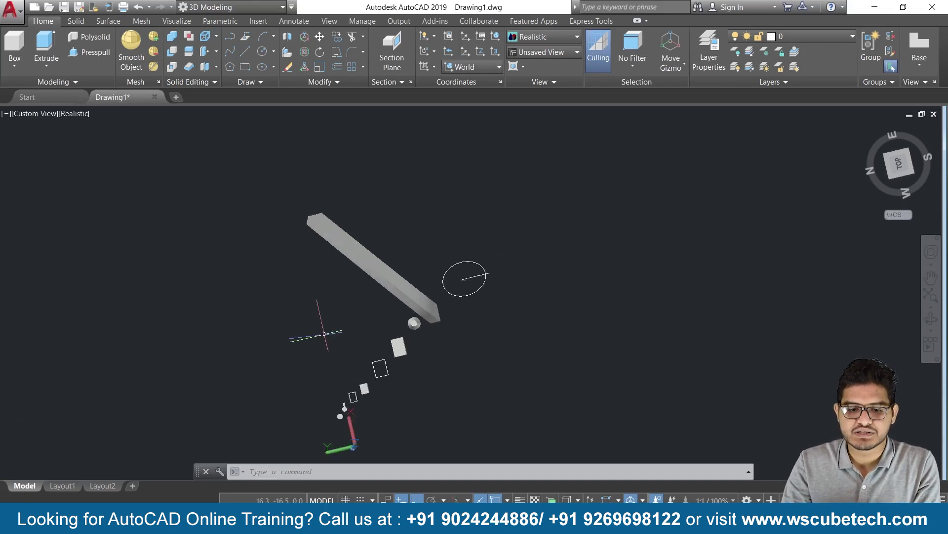
pyautogui.scroll(1, 318, 328)
pyautogui.scroll(2, 513, 444)
pyautogui.moveTo(483, 347)
pyautogui.keyDown('shift'); pyautogui.mouseDown(button='middle')
pyautogui.moveTo(510, 314)
pyautogui.moveTo(540, 328)
pyautogui.mouseUp(button='middle'); pyautogui.keyUp('shift')
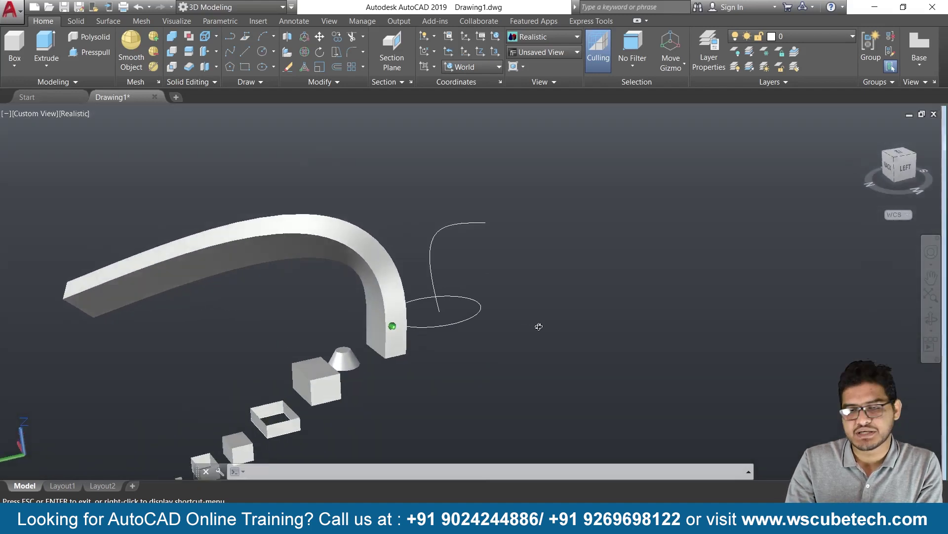
pyautogui.scroll(-3, 548, 347)
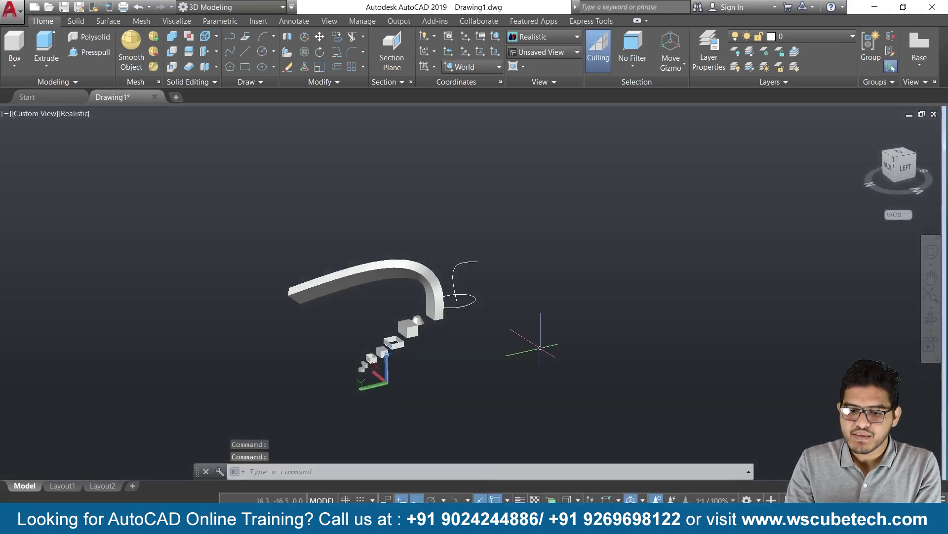
pyautogui.scroll(3, 473, 291)
pyautogui.scroll(3, 472, 290)
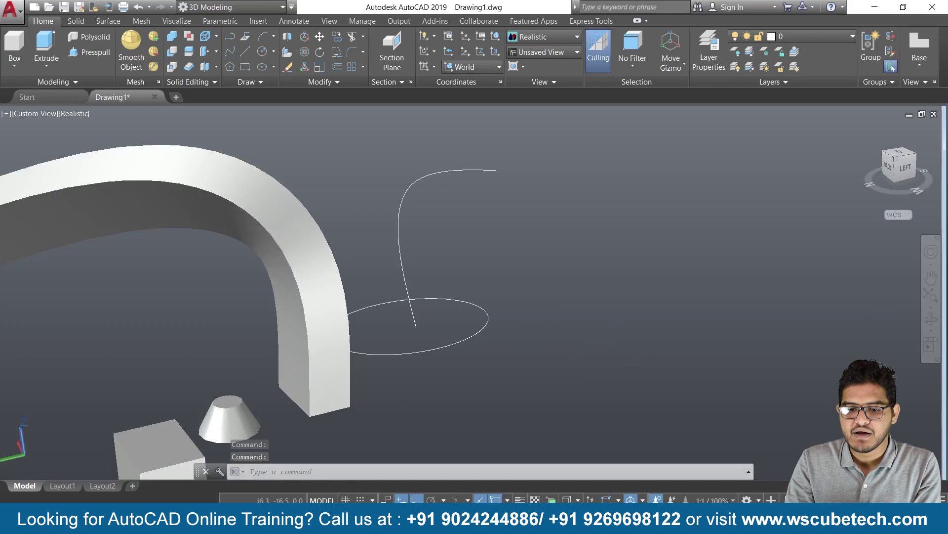
pyautogui.moveTo(618, 353); pyautogui.dragTo(571, 333, button='middle')
# Window-select the ellipse and spline and erase them, leaving only the solids.
pyautogui.click(509, 137)
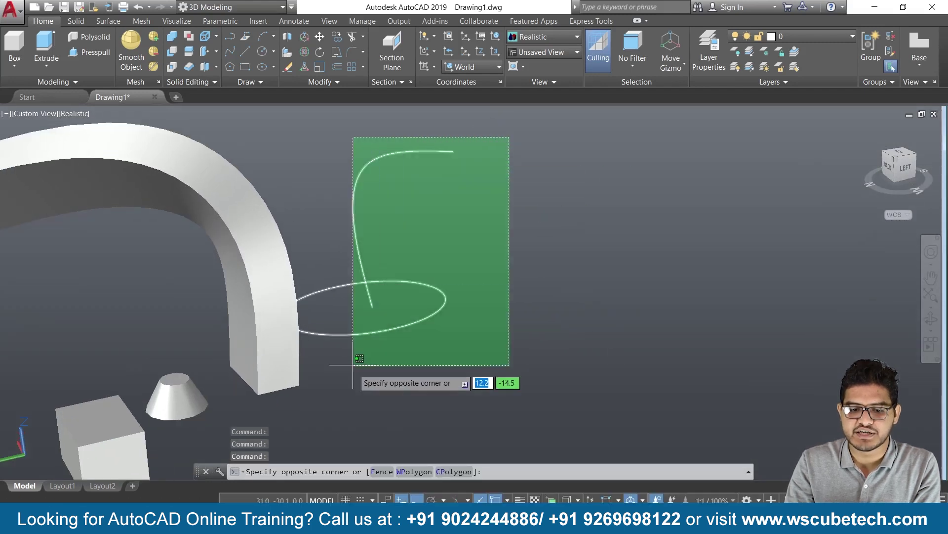
pyautogui.click(353, 365)
pyautogui.press('Delete')
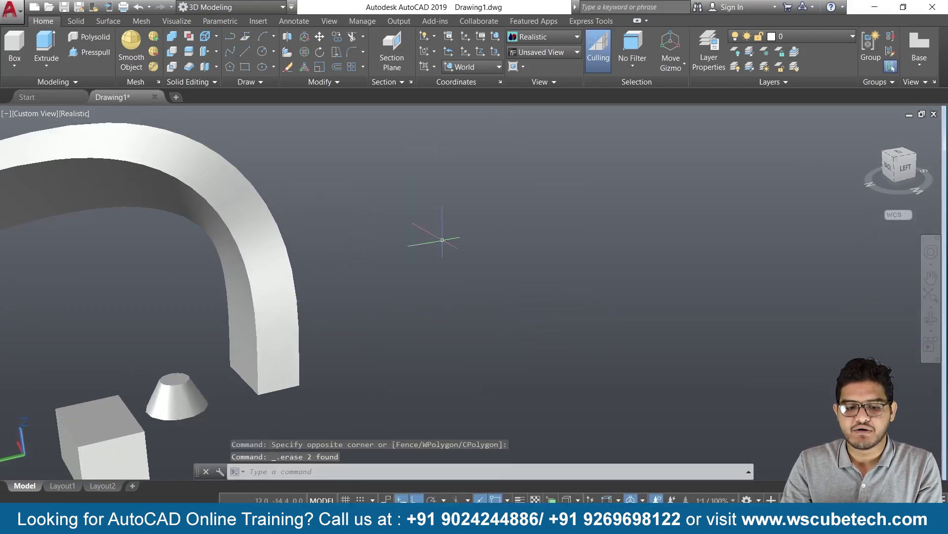
pyautogui.scroll(-2, 459, 226)
pyautogui.scroll(-2, 474, 304)
pyautogui.keyDown('shift'); pyautogui.moveTo(494, 390); pyautogui.dragTo(403, 377, button='middle'); pyautogui.keyUp('shift')
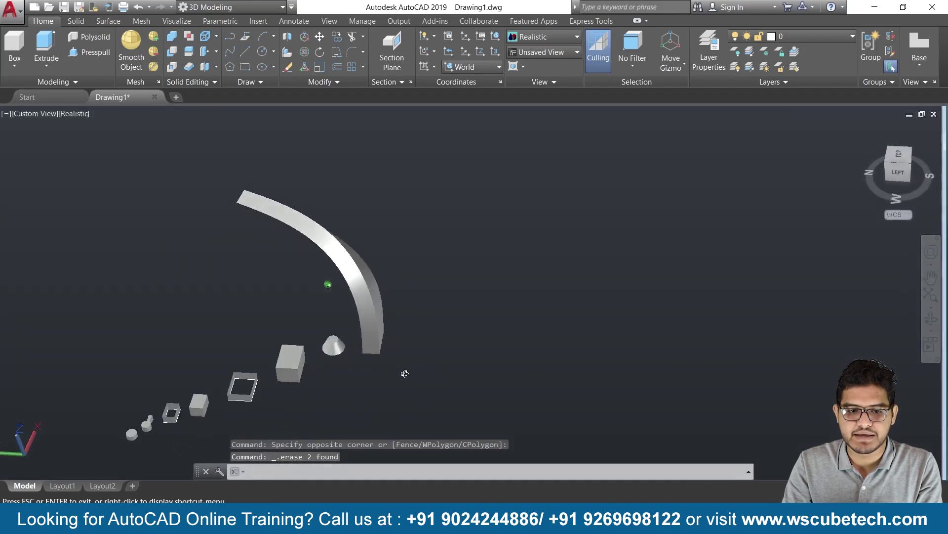
# Draw a new circle by centre and radius beside the curved solid.
pyautogui.click(259, 54)
pyautogui.click(537, 351)
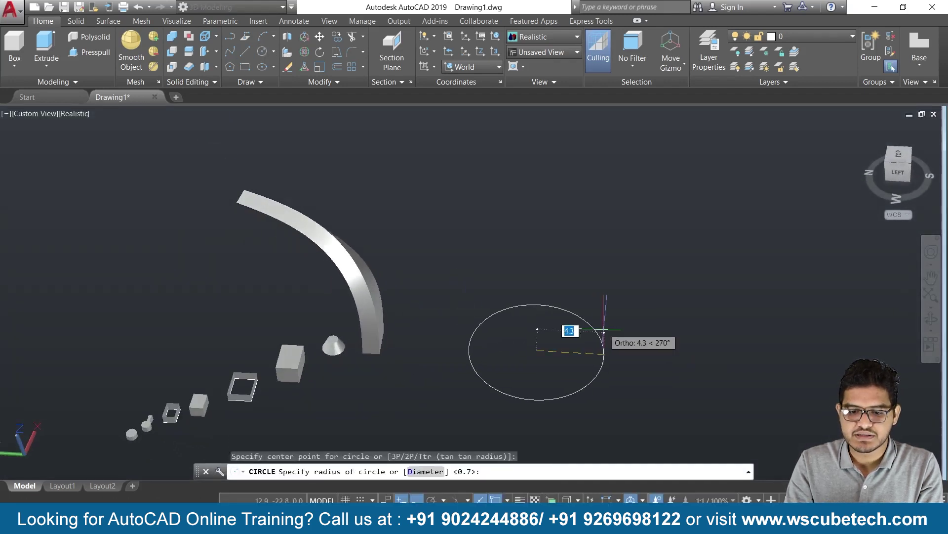
pyautogui.click(602, 328)
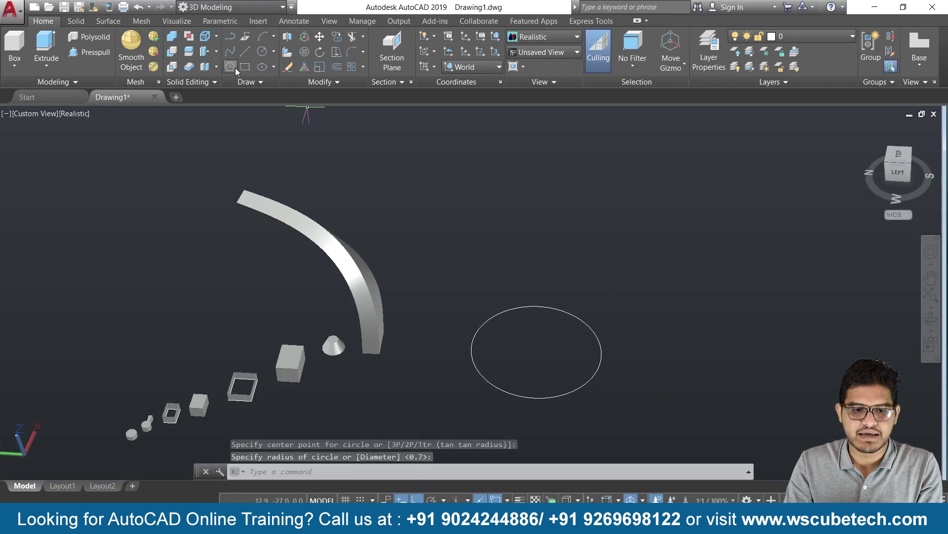
# Draw two rectangles, one overlapping the circle's right side and one its left side.
pyautogui.click(243, 69)
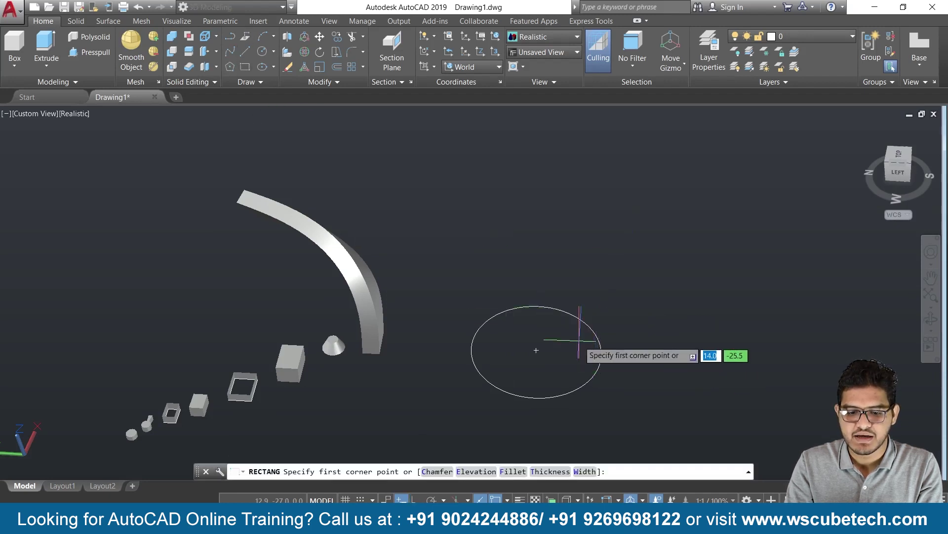
pyautogui.click(591, 328)
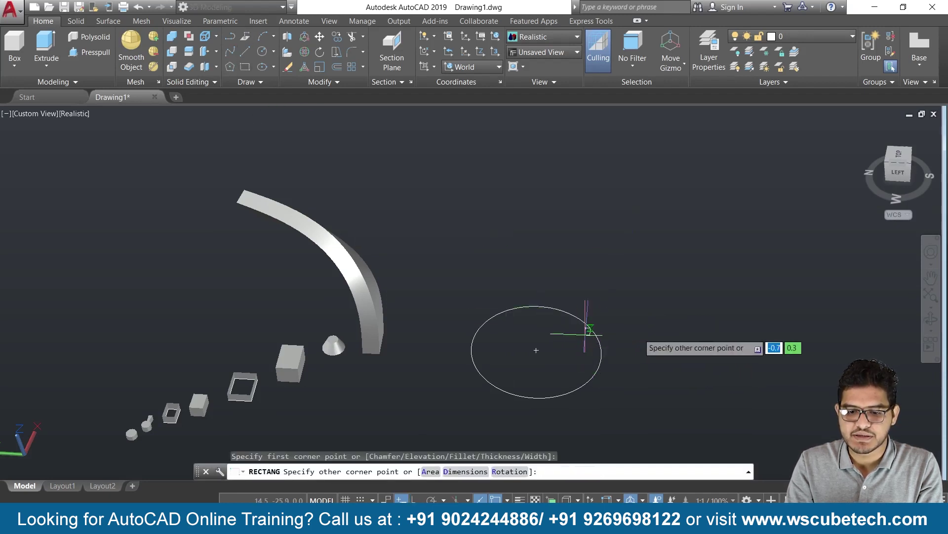
pyautogui.click(660, 372)
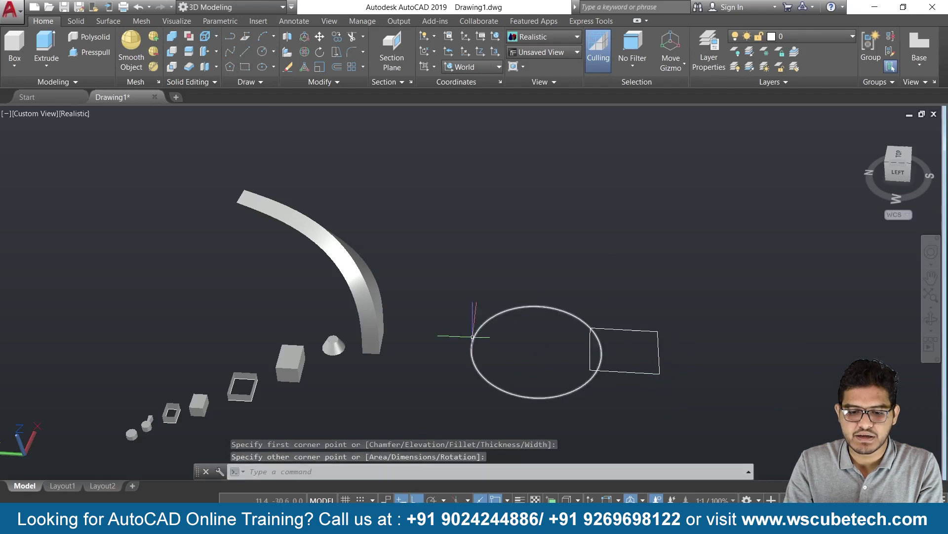
pyautogui.press('Return')
pyautogui.click(450, 327)
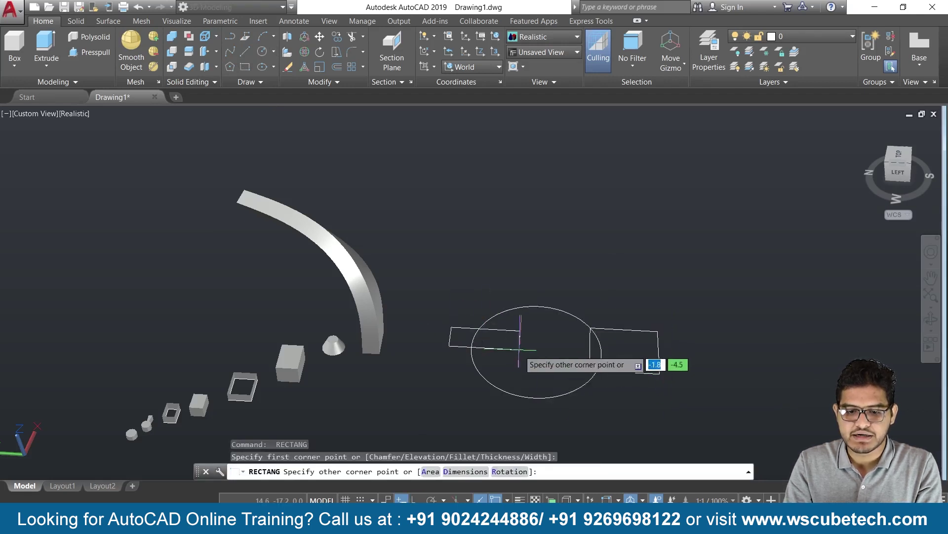
pyautogui.click(507, 373)
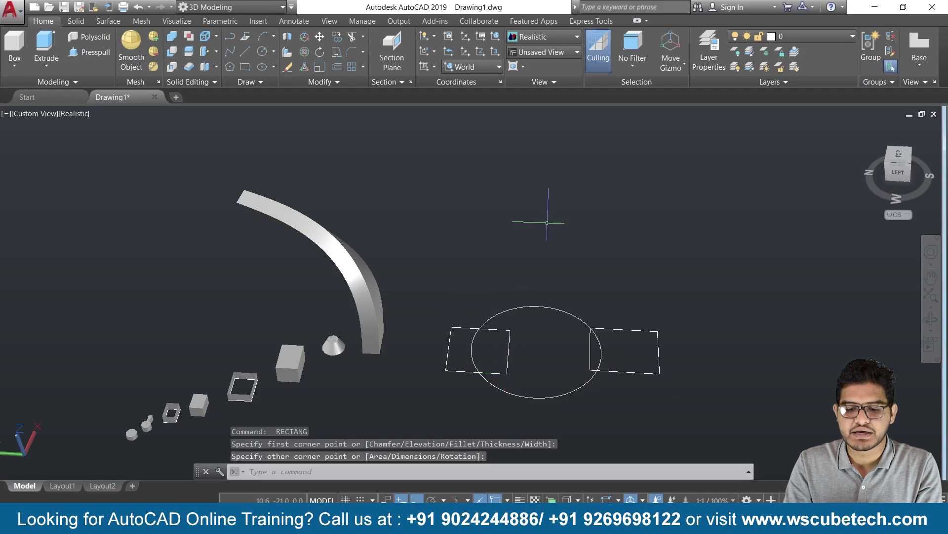
pyautogui.scroll(2, 578, 269)
pyautogui.moveTo(579, 280); pyautogui.dragTo(529, 205, button='middle')
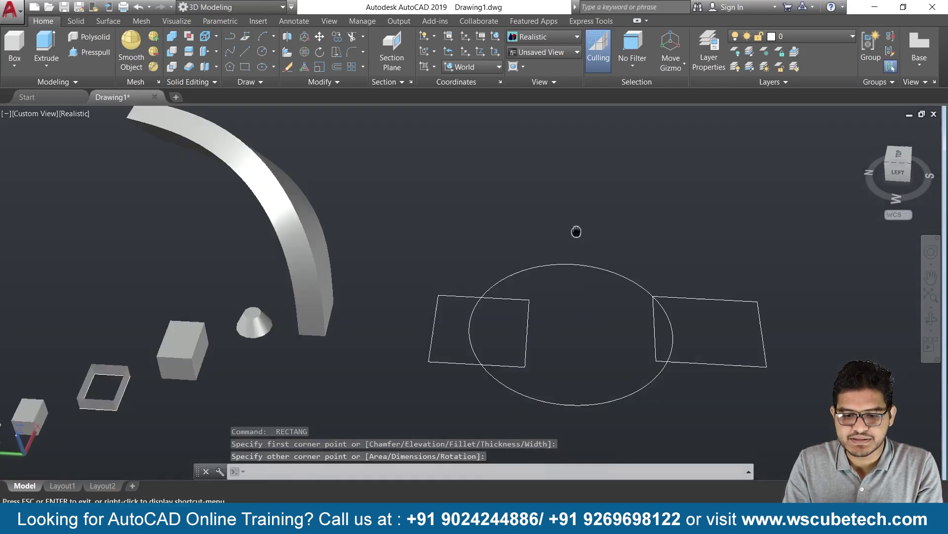
# Trim the circle arcs and rectangle edges inside the overlaps using TR with all edges as cutters.
pyautogui.write('t')
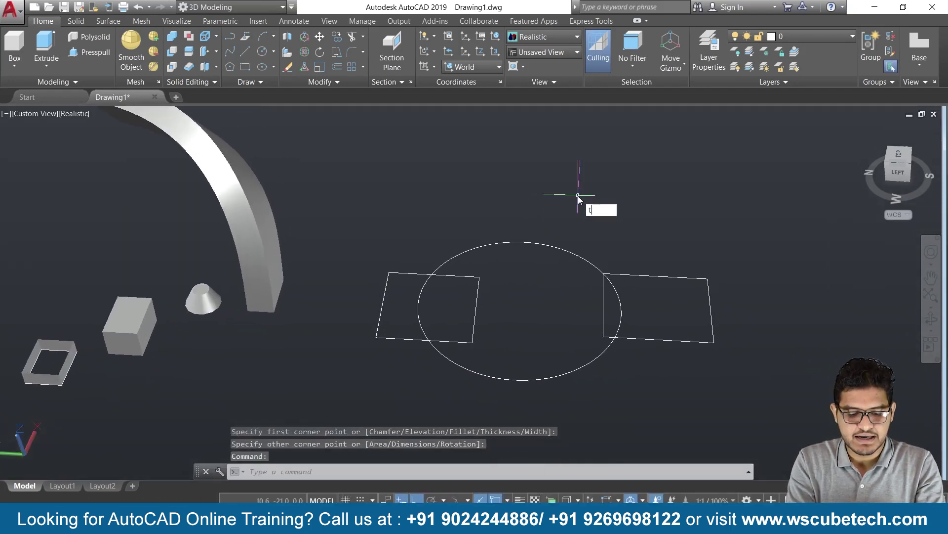
pyautogui.write('r')
pyautogui.press('Return')
pyautogui.press('Return')
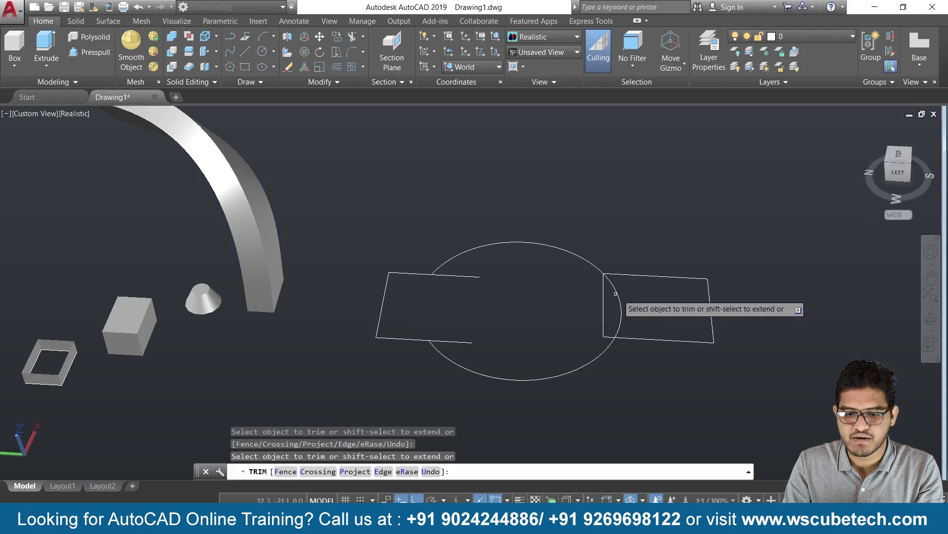
pyautogui.click(619, 311)
pyautogui.click(604, 300)
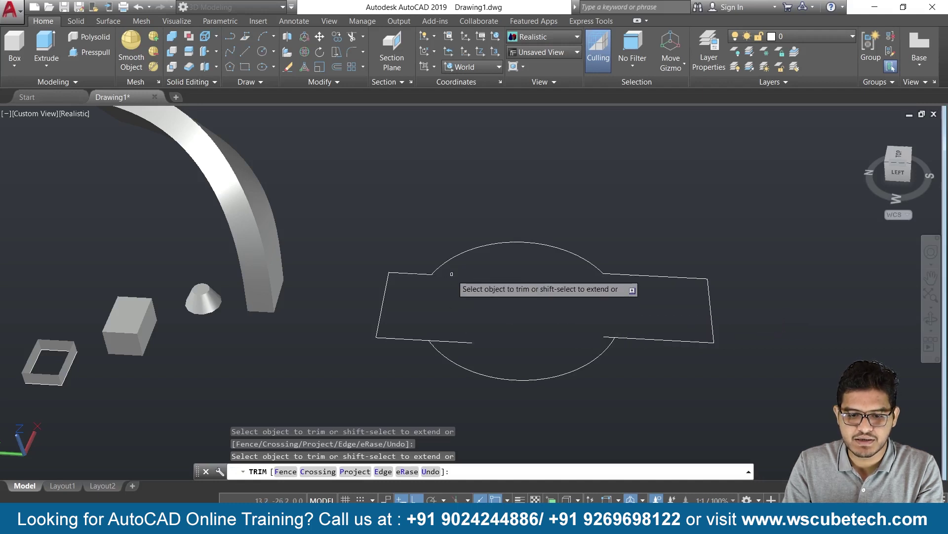
pyautogui.click(455, 341)
pyautogui.scroll(2, 588, 335)
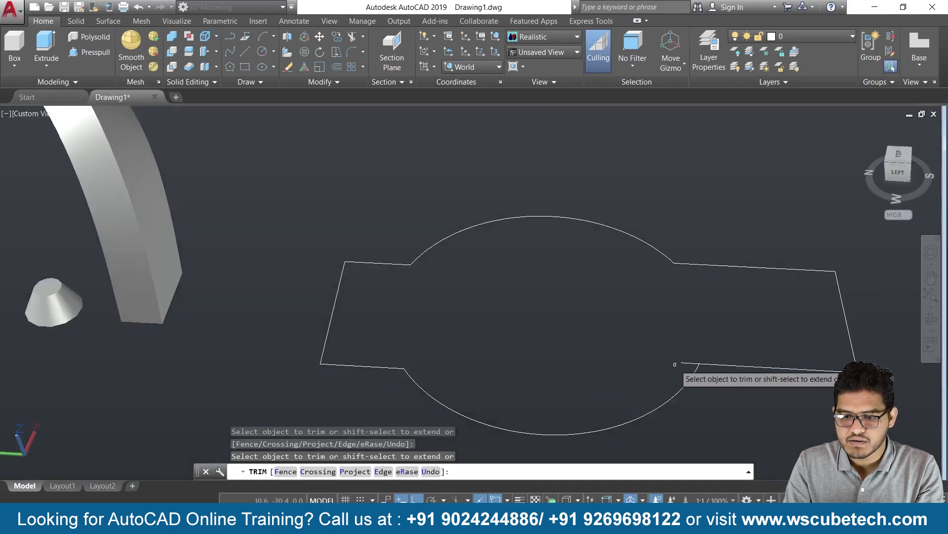
pyautogui.click(687, 364)
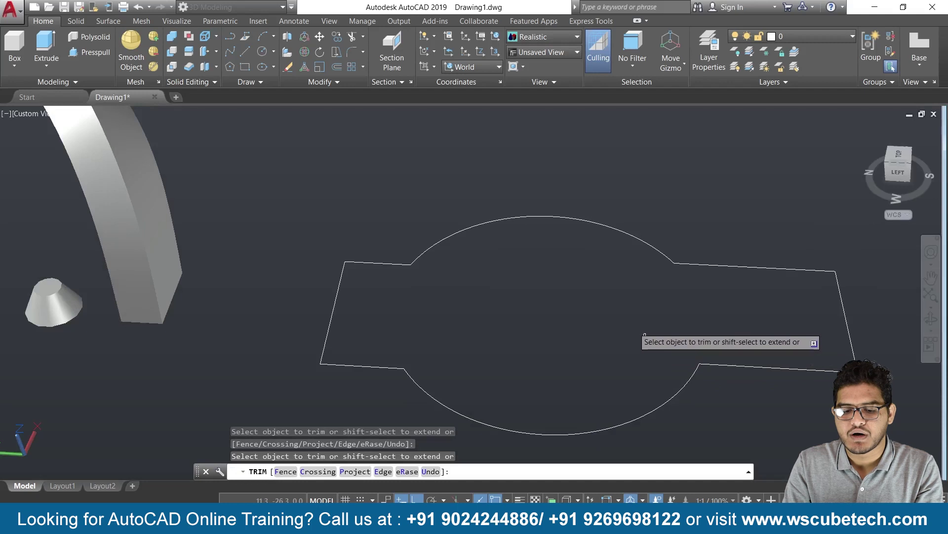
pyautogui.scroll(-2, 645, 335)
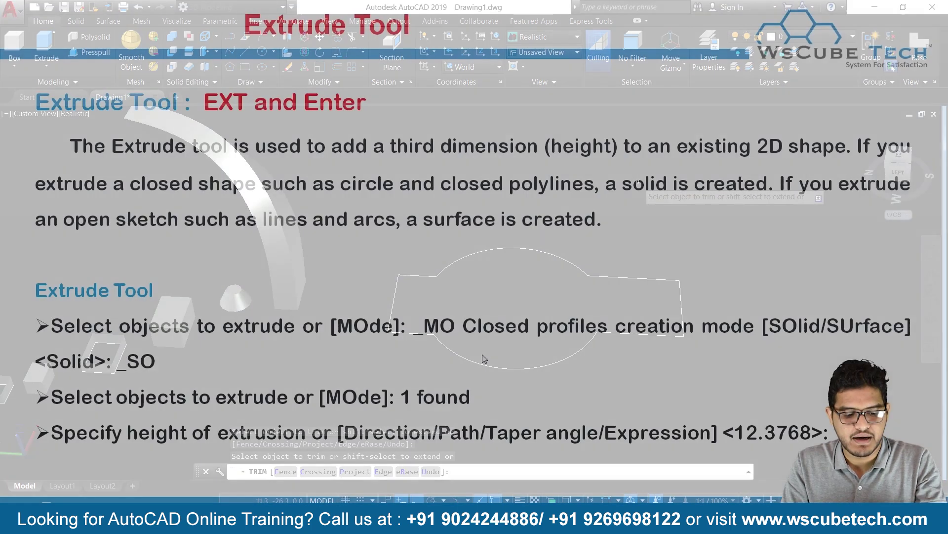